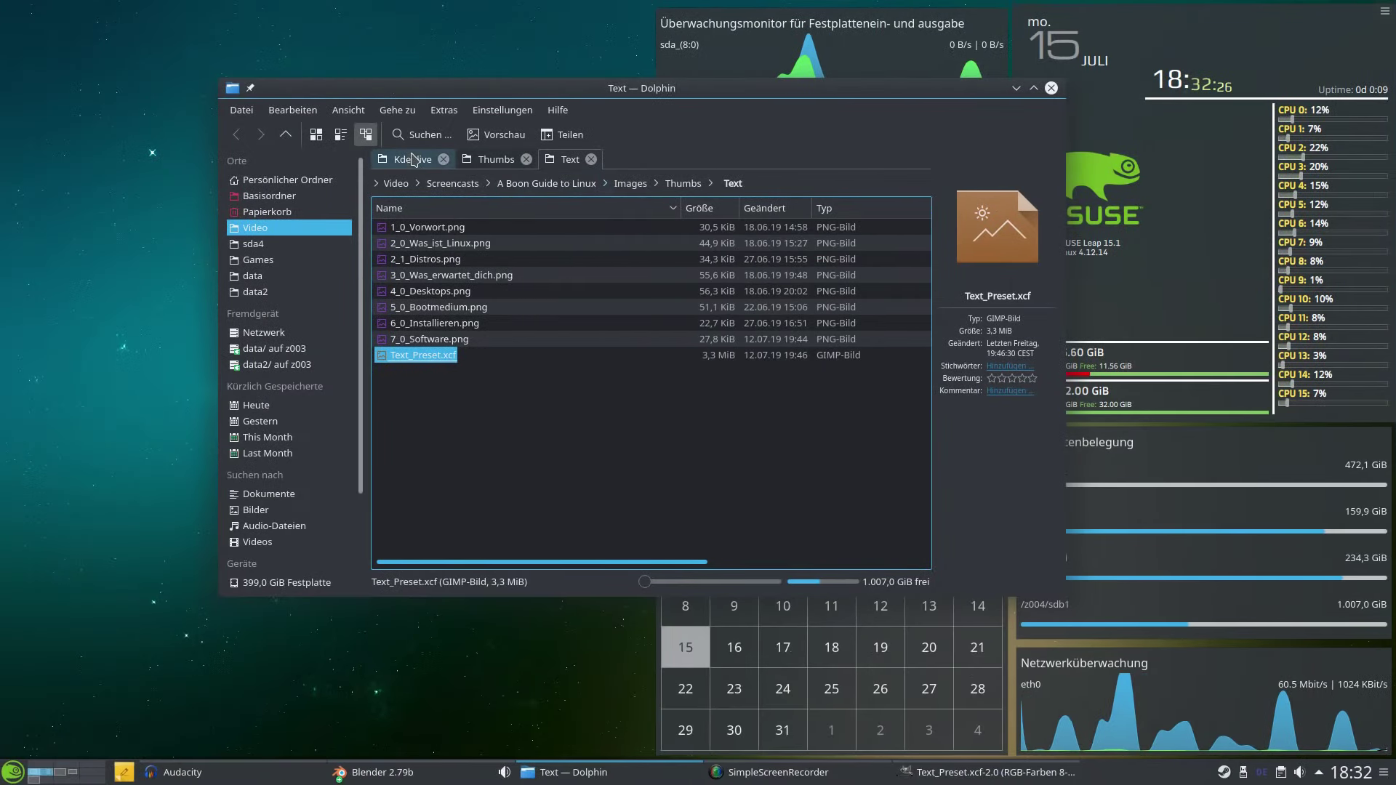
Play Boon_Guide_8_0.mp4 from Dolphin's Kdenlive folder in VLC media player.
left_click(412, 159)
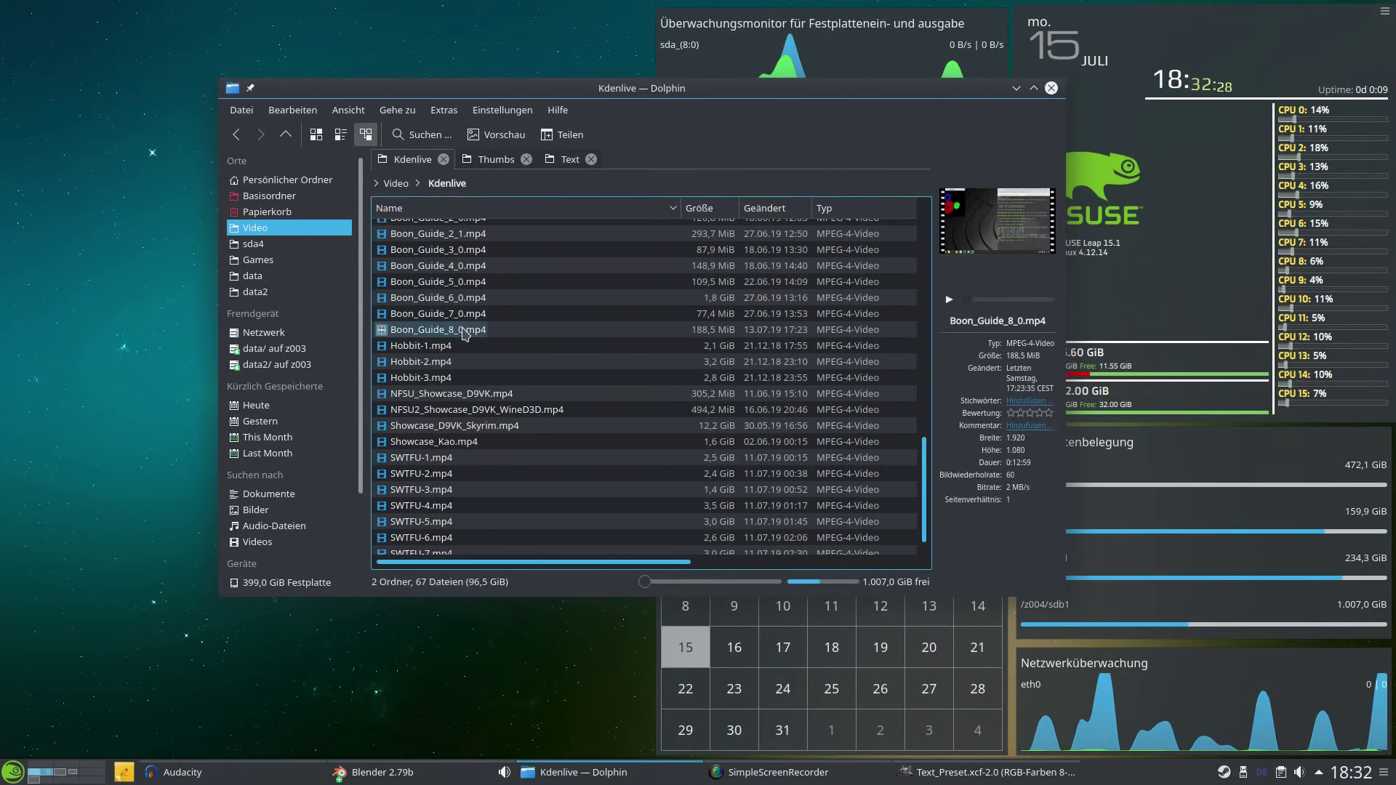
right_click(466, 333)
left_click(506, 335)
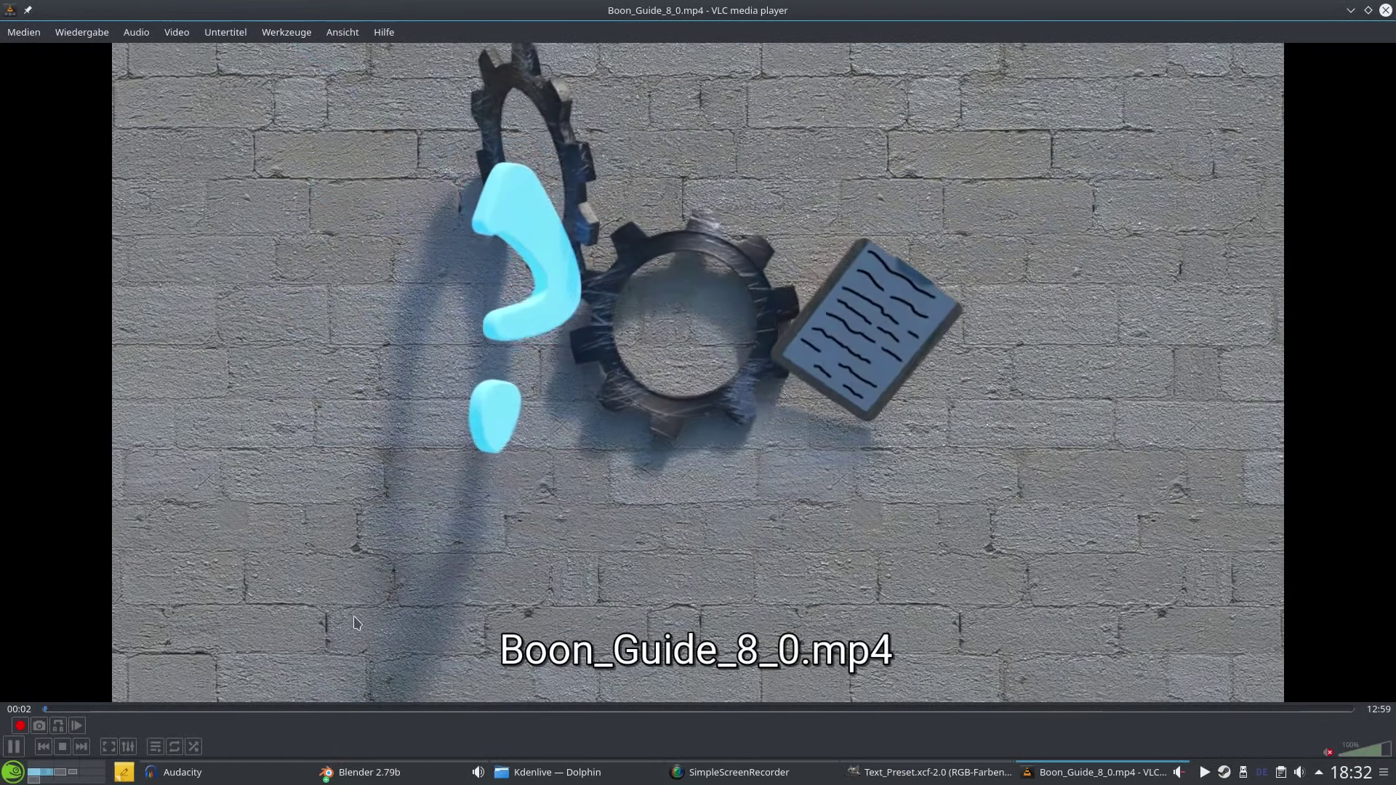
Pause on the dark warehouse game scene at 07:35 and save a VLC snapshot of it.
key("space")
left_click_drag(294, 709, 697, 736)
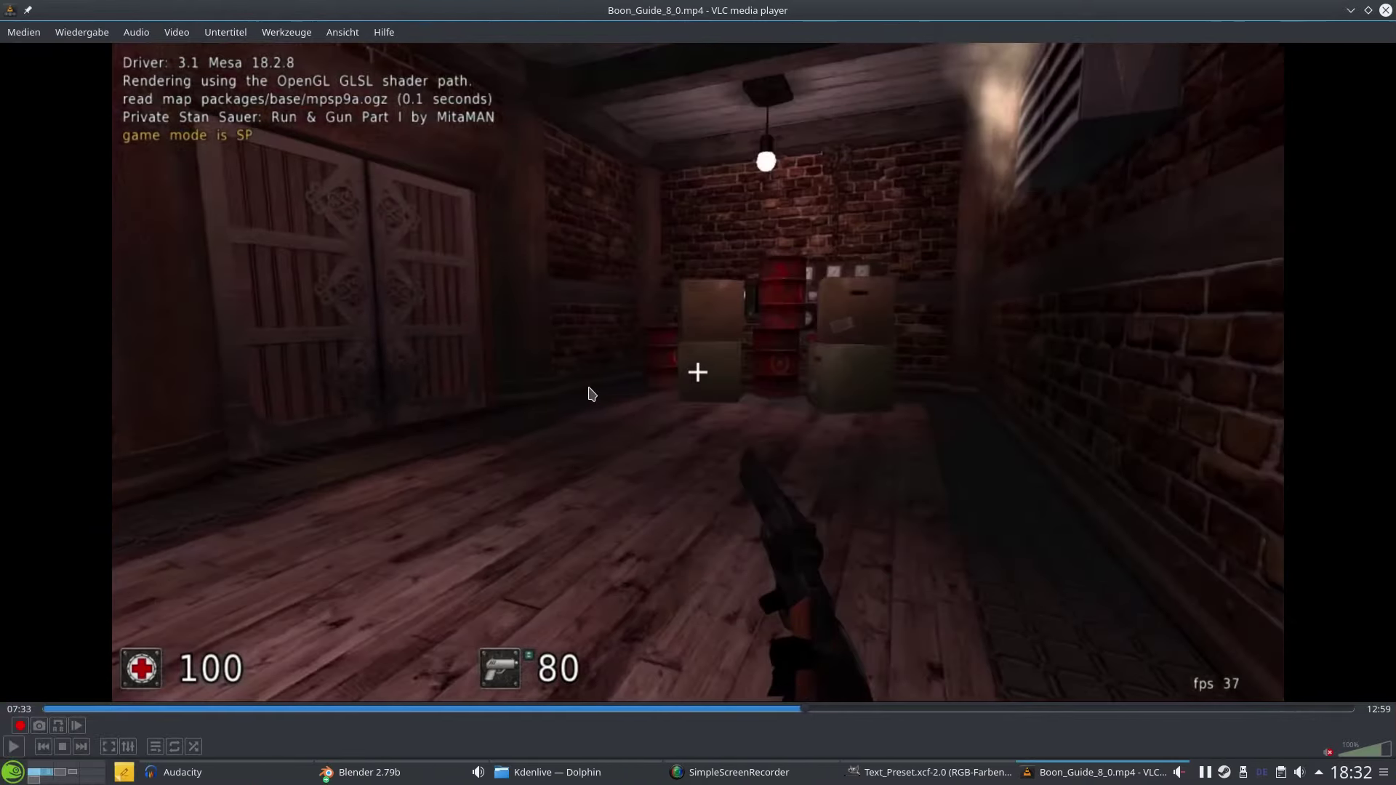
key("space")
key("space")
key("space")
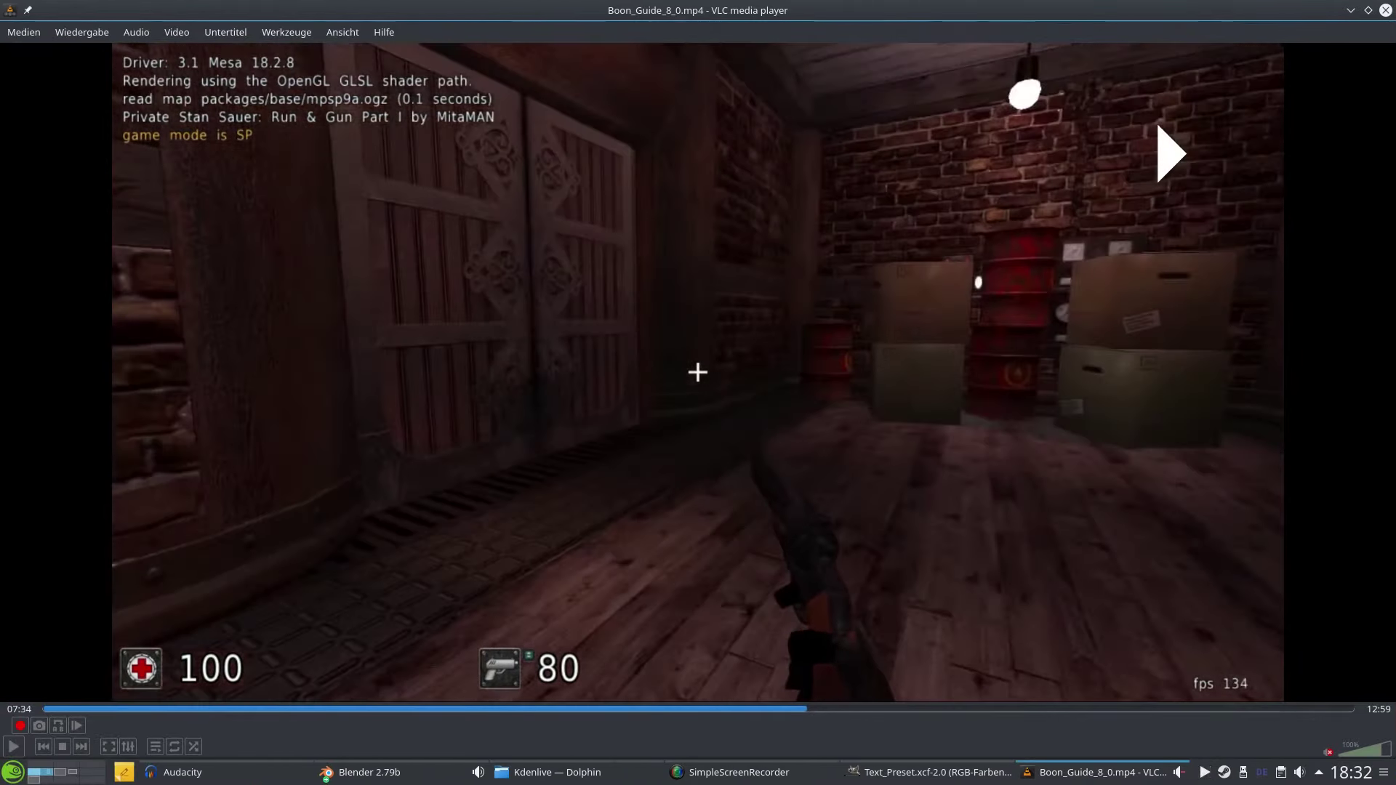
key("space")
key("space")
key("space")
key("space")
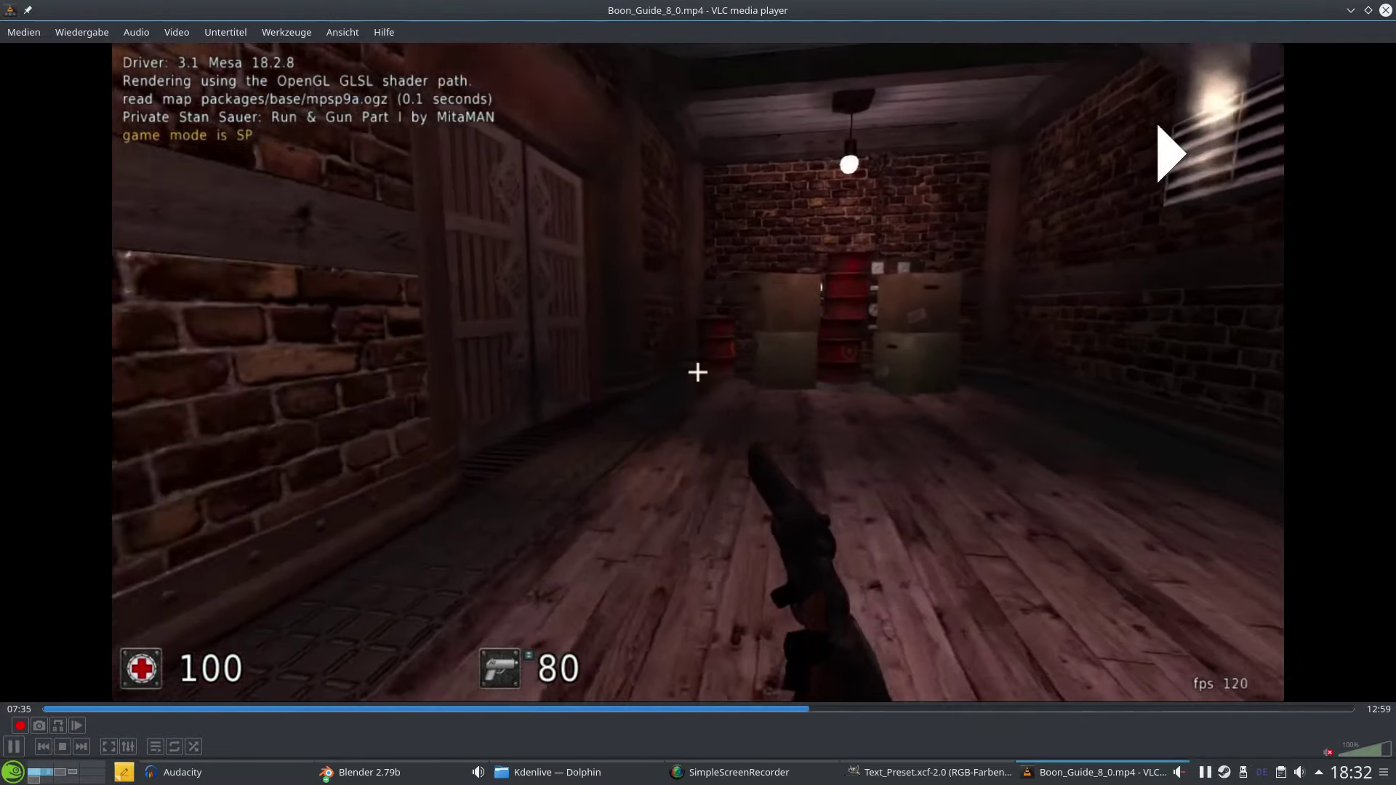
key("space")
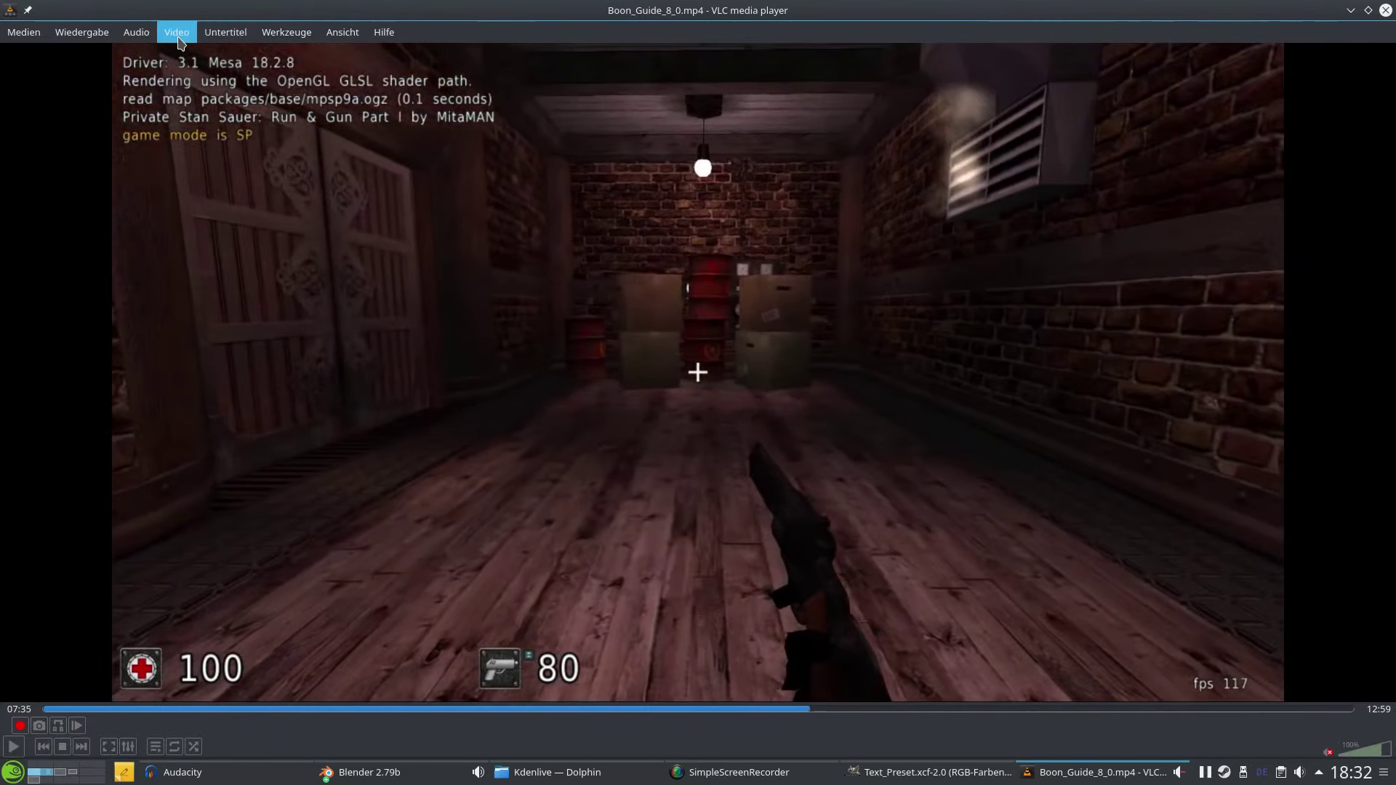
left_click(179, 42)
left_click(224, 245)
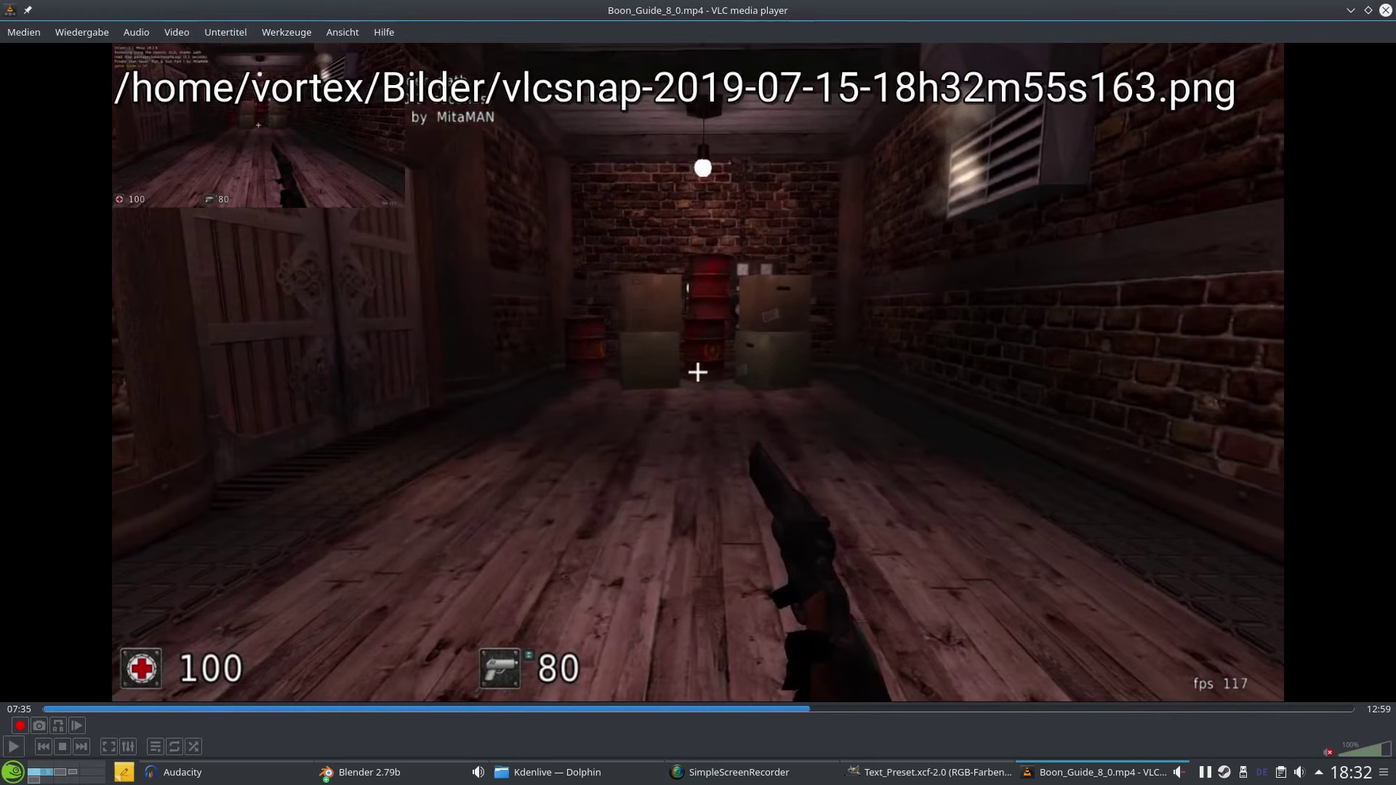
In Dolphin, open the Bilder folder and select the new vlcsnap snapshot, keeping its name.
left_click(549, 772)
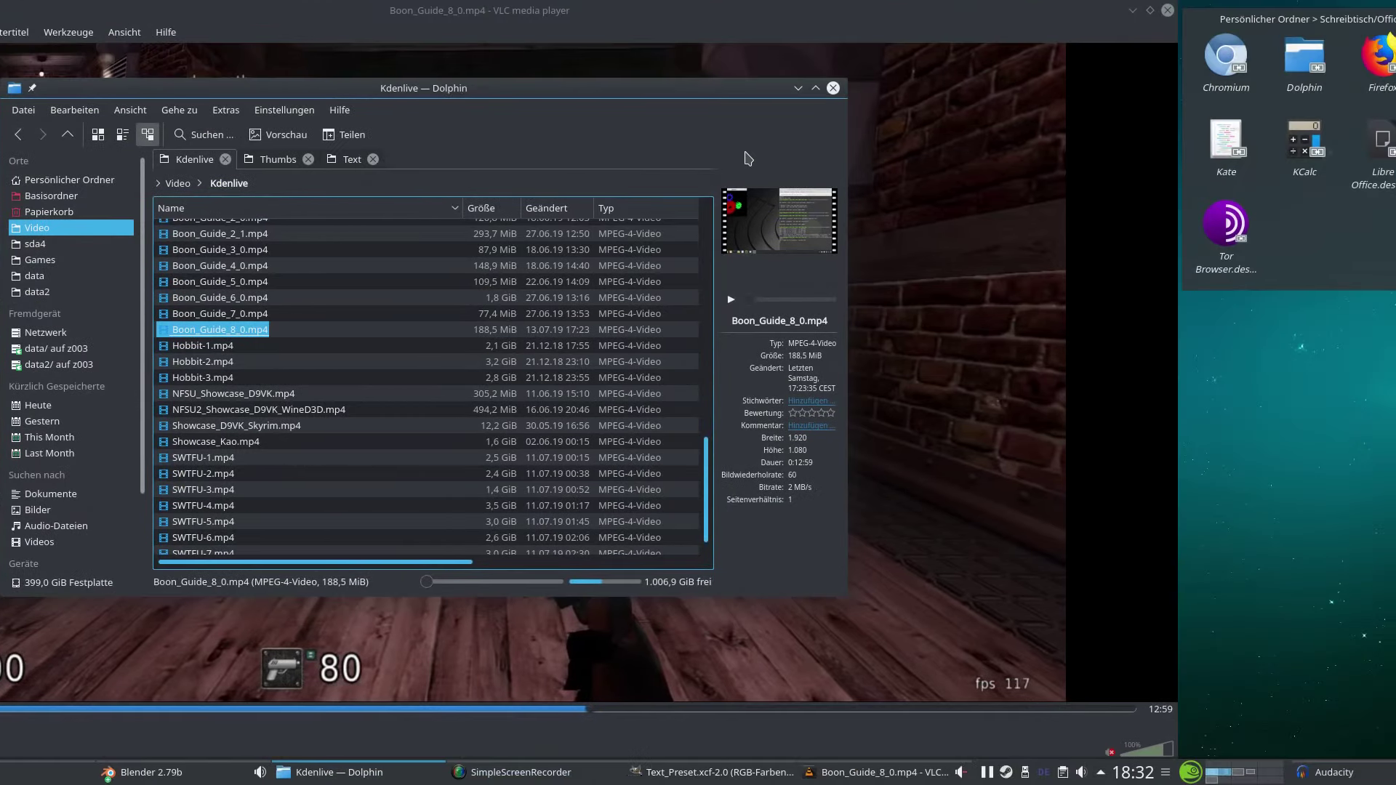
left_click_drag(288, 180, 624, 162)
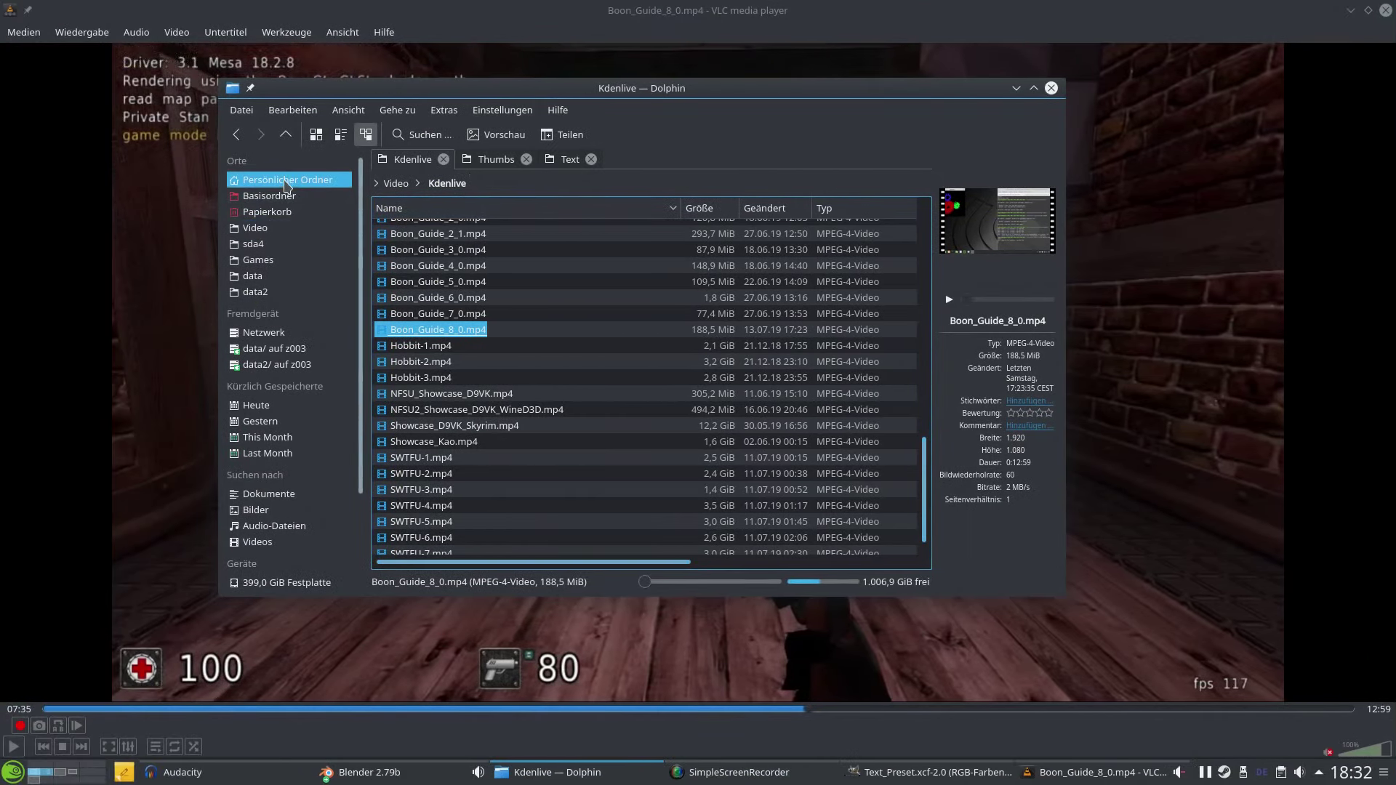
left_click(624, 161)
left_click(407, 235)
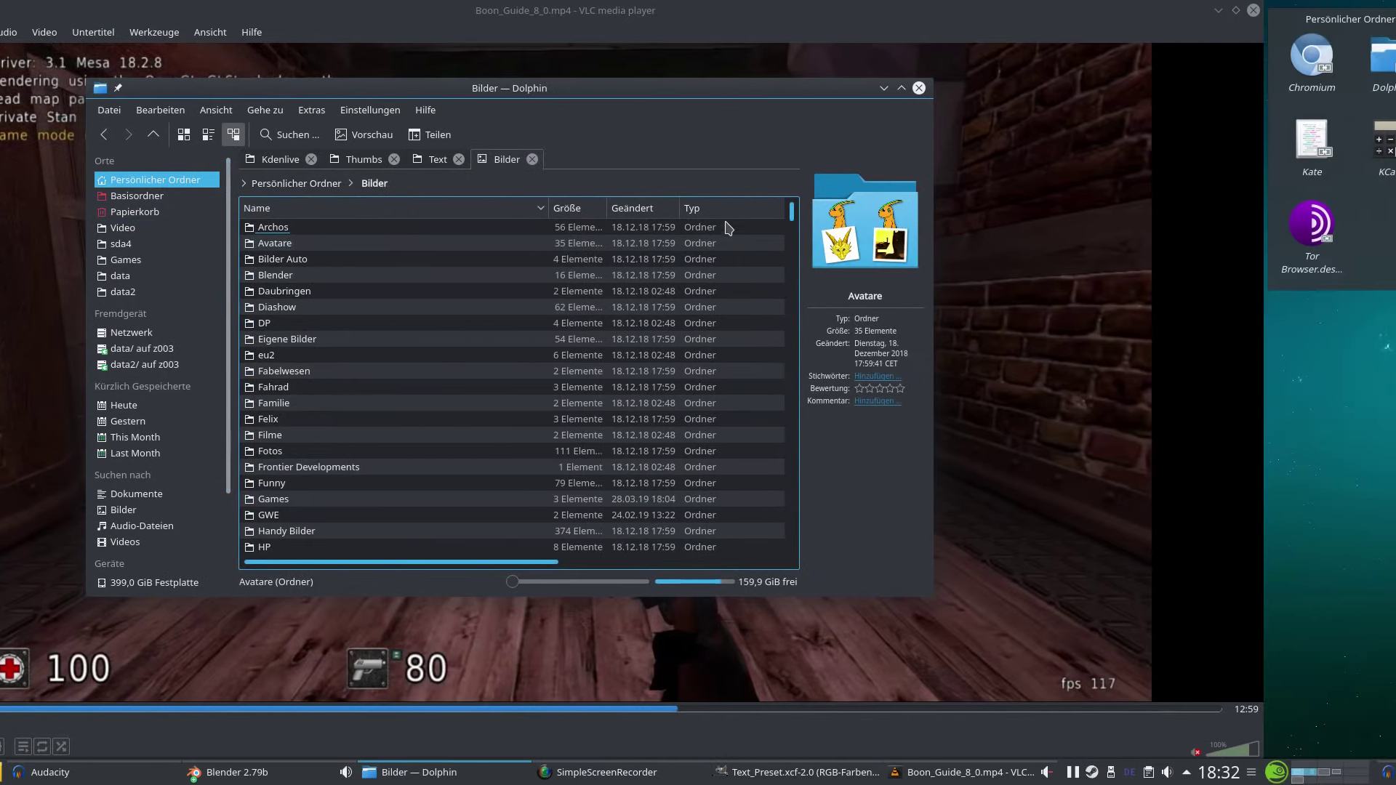
left_click_drag(703, 216, 699, 445)
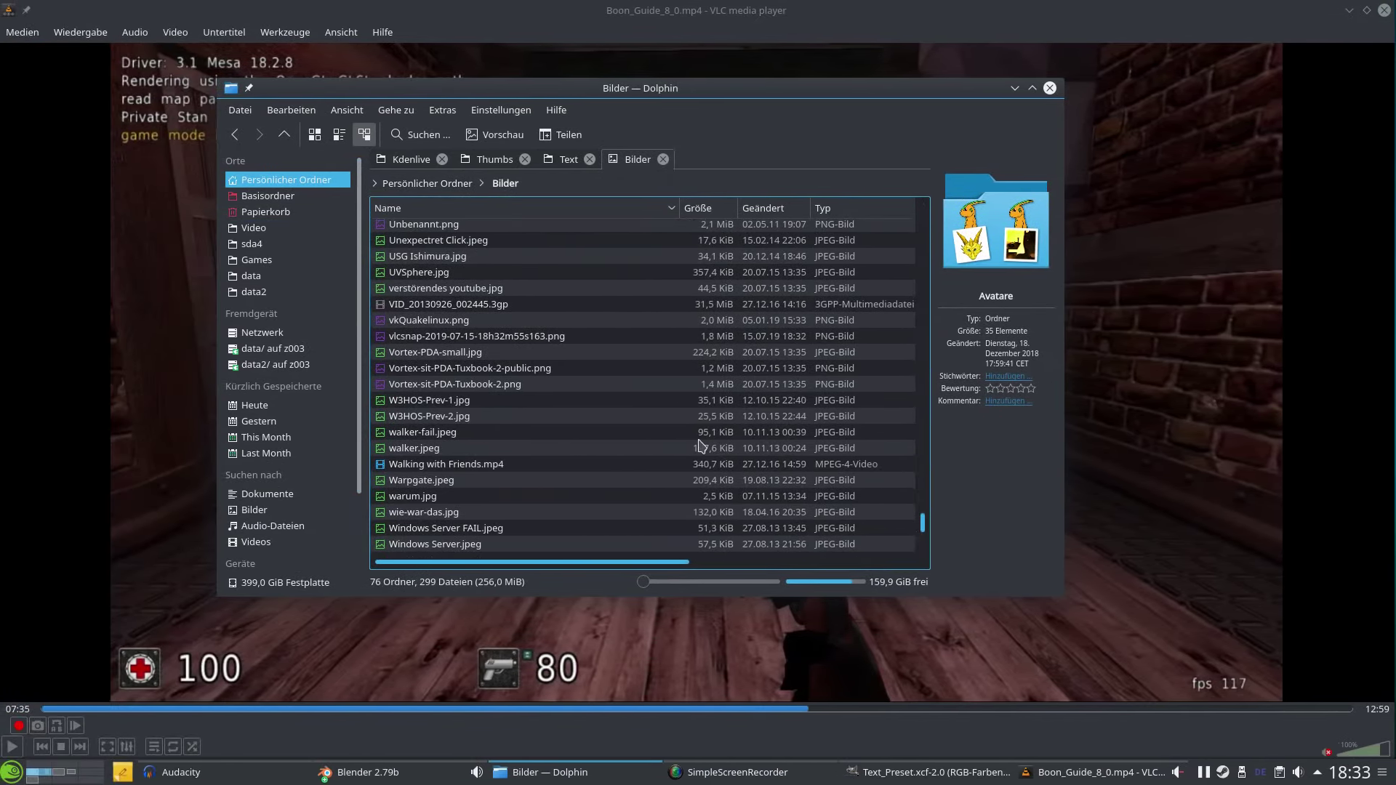
left_click(540, 337)
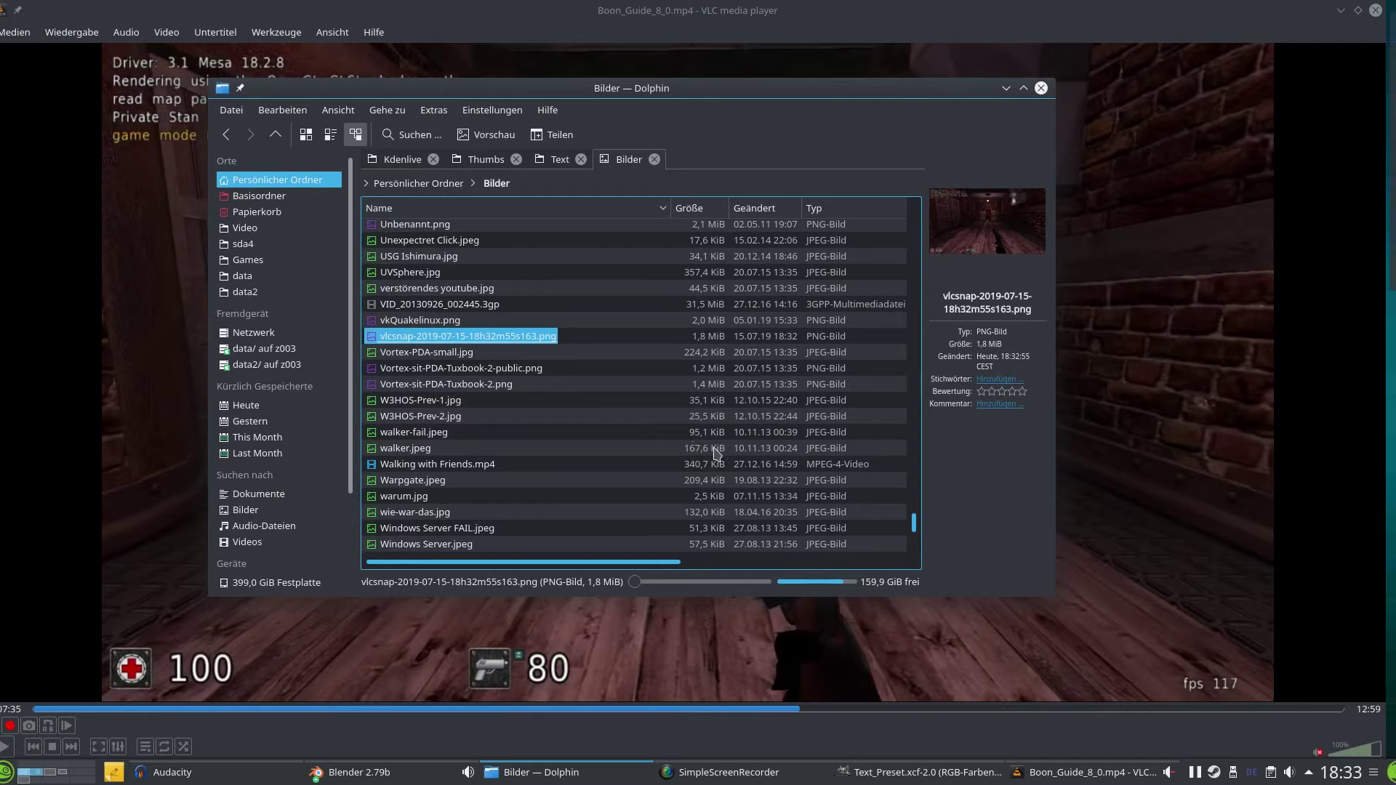
key("F2")
key("BackSpace")
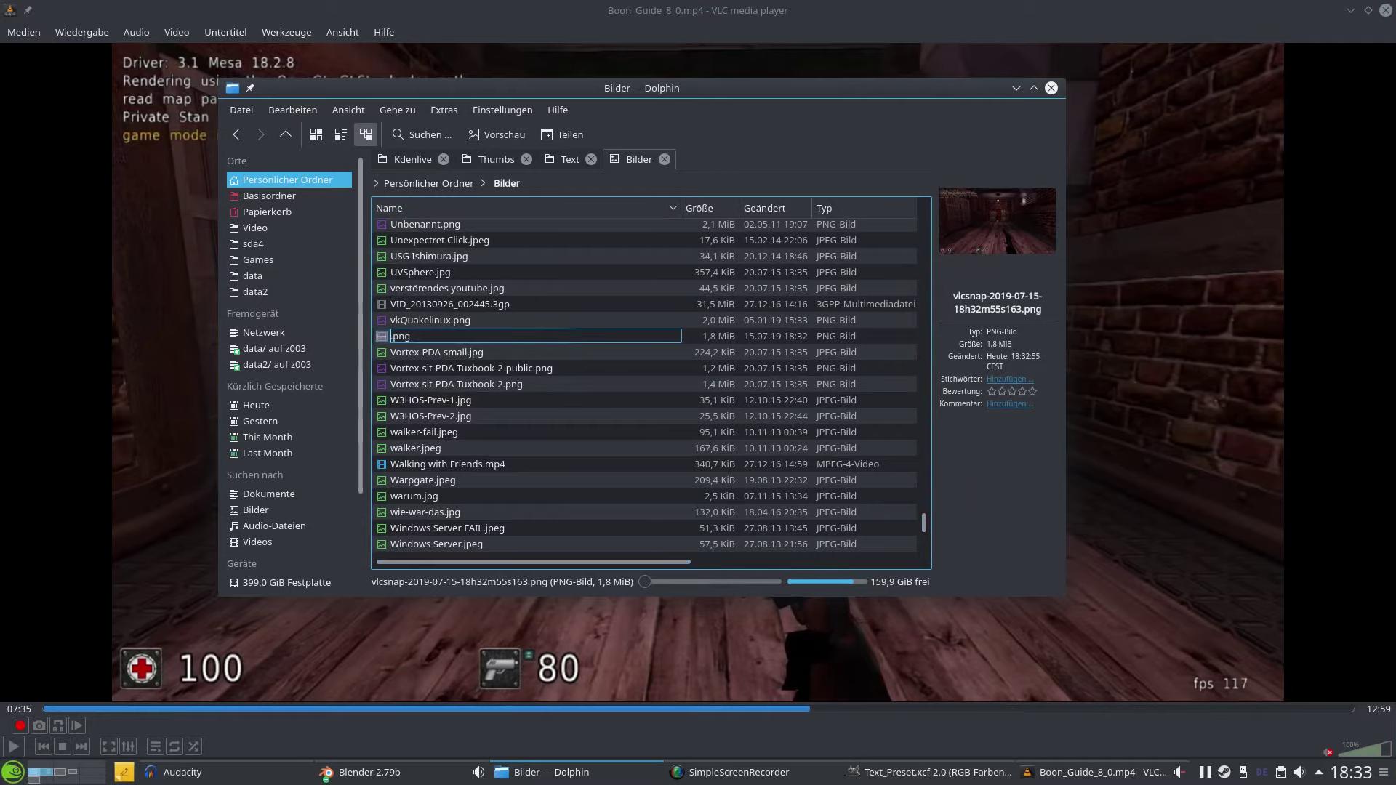
key("Escape")
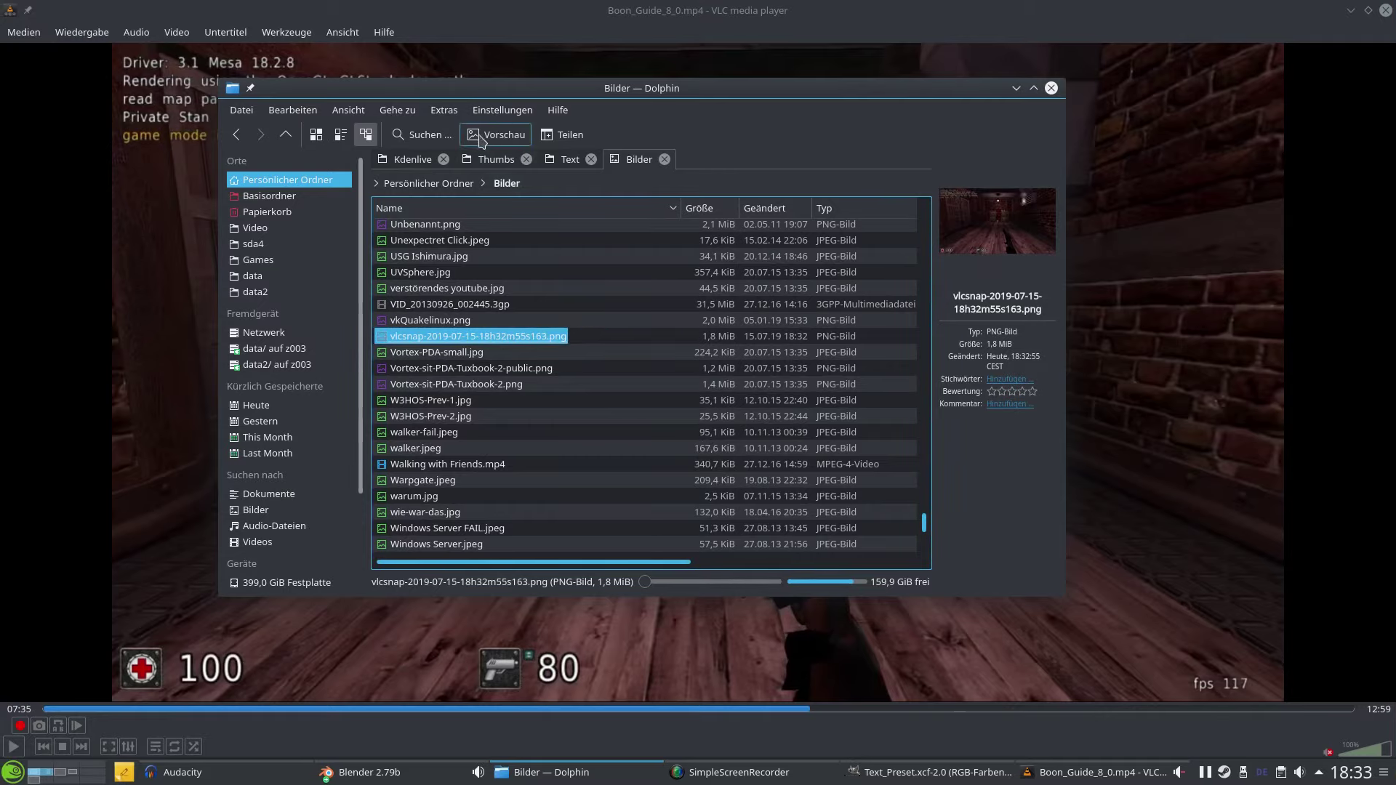
Put the snapshot in Thumbs/Screenshots, opened in a new tab, then minimize Dolphin.
left_click(497, 160)
middle_click(431, 244)
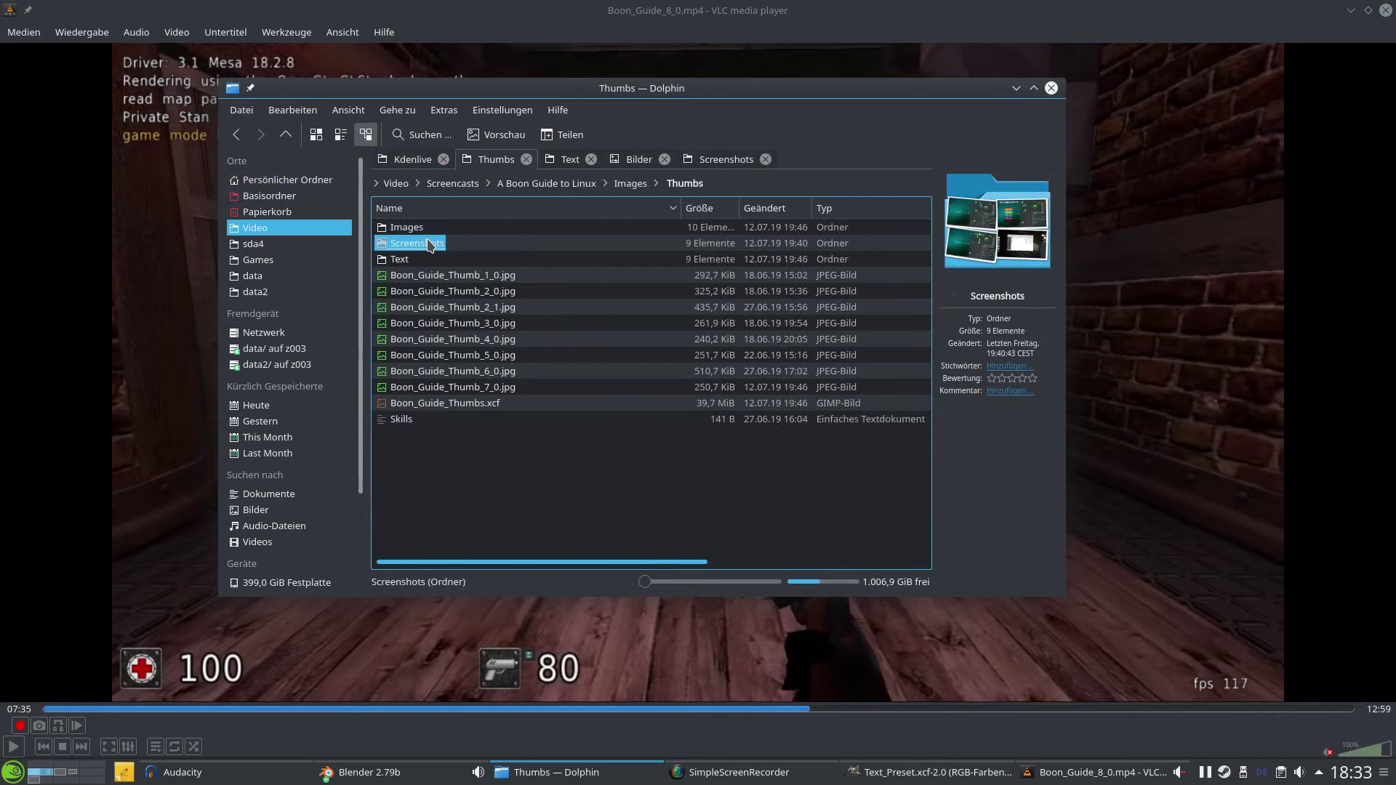
left_click_drag(726, 159, 624, 166)
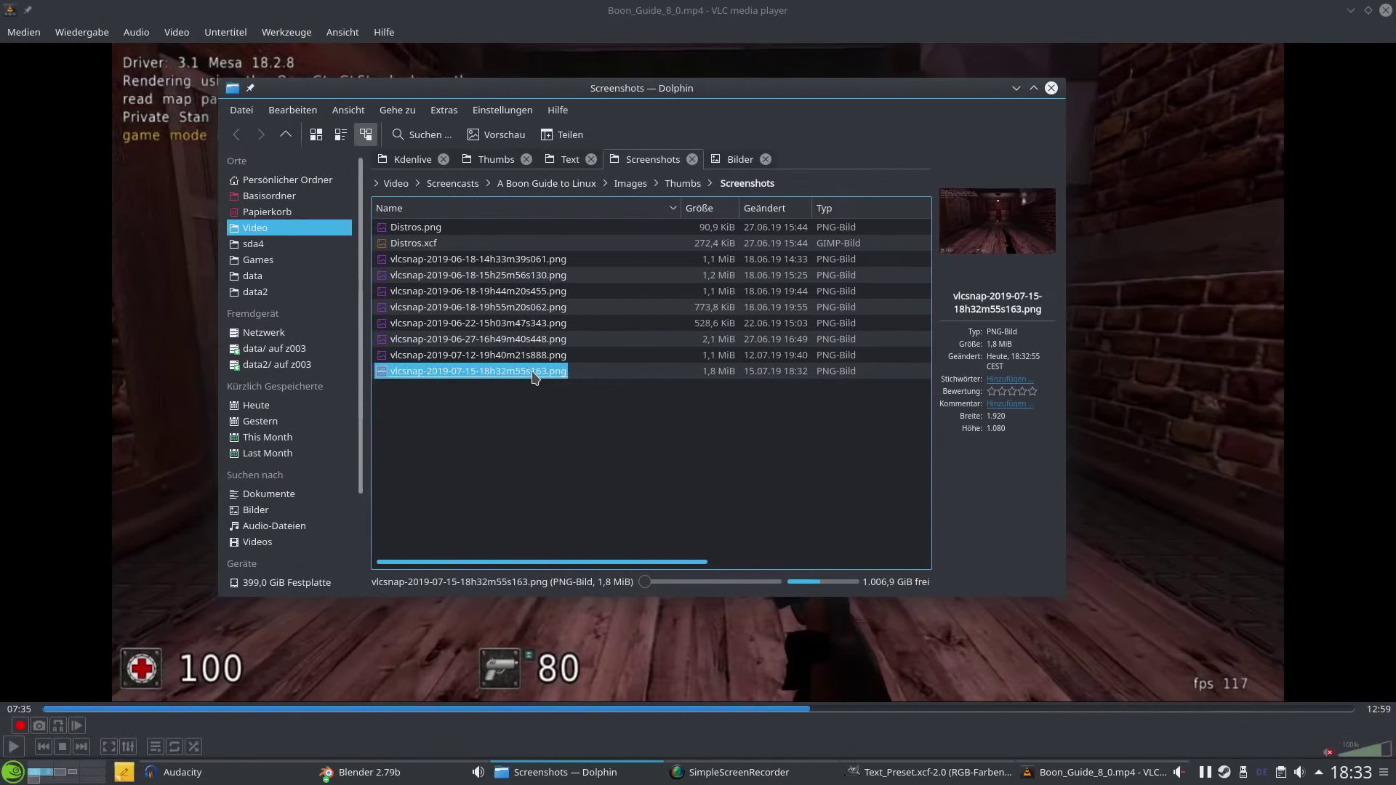
right_click(534, 377)
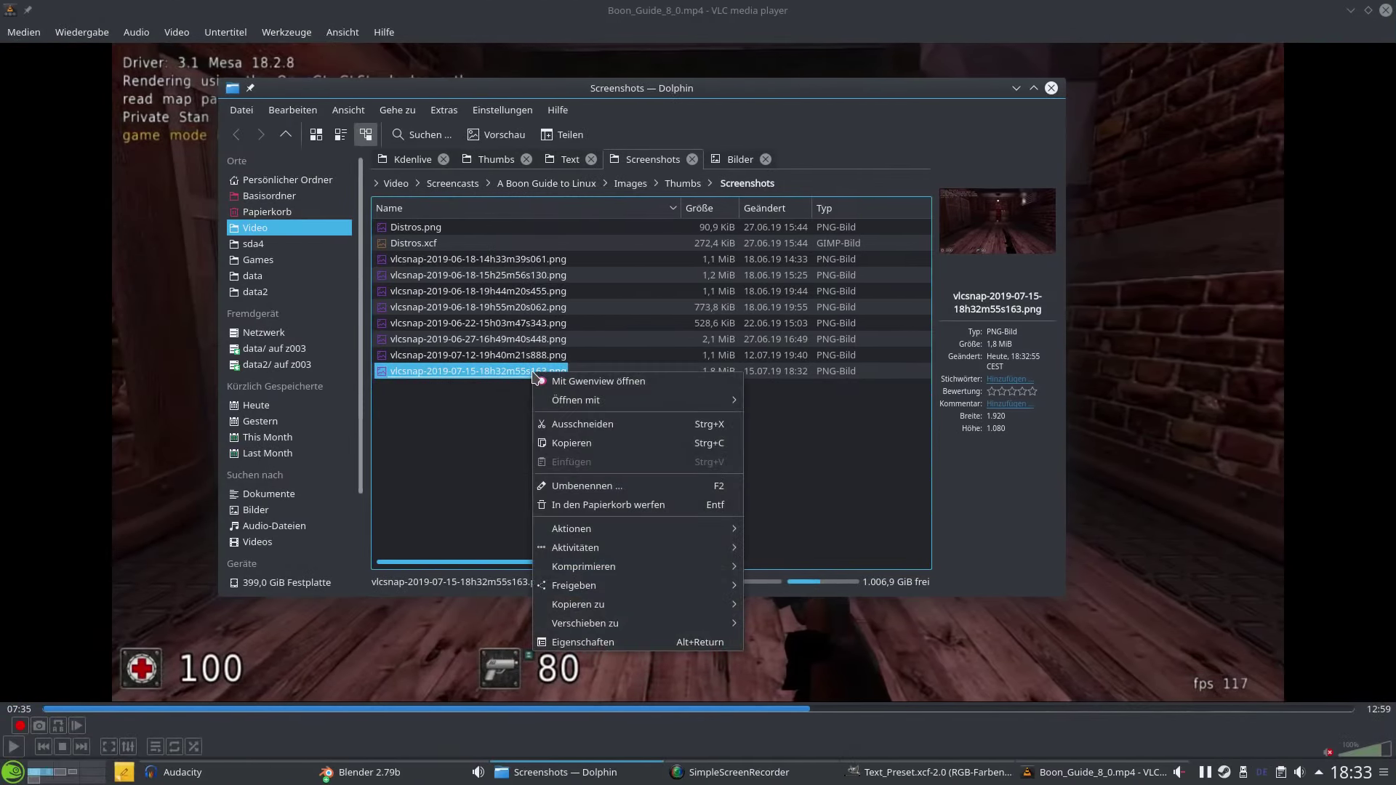
left_click(487, 408)
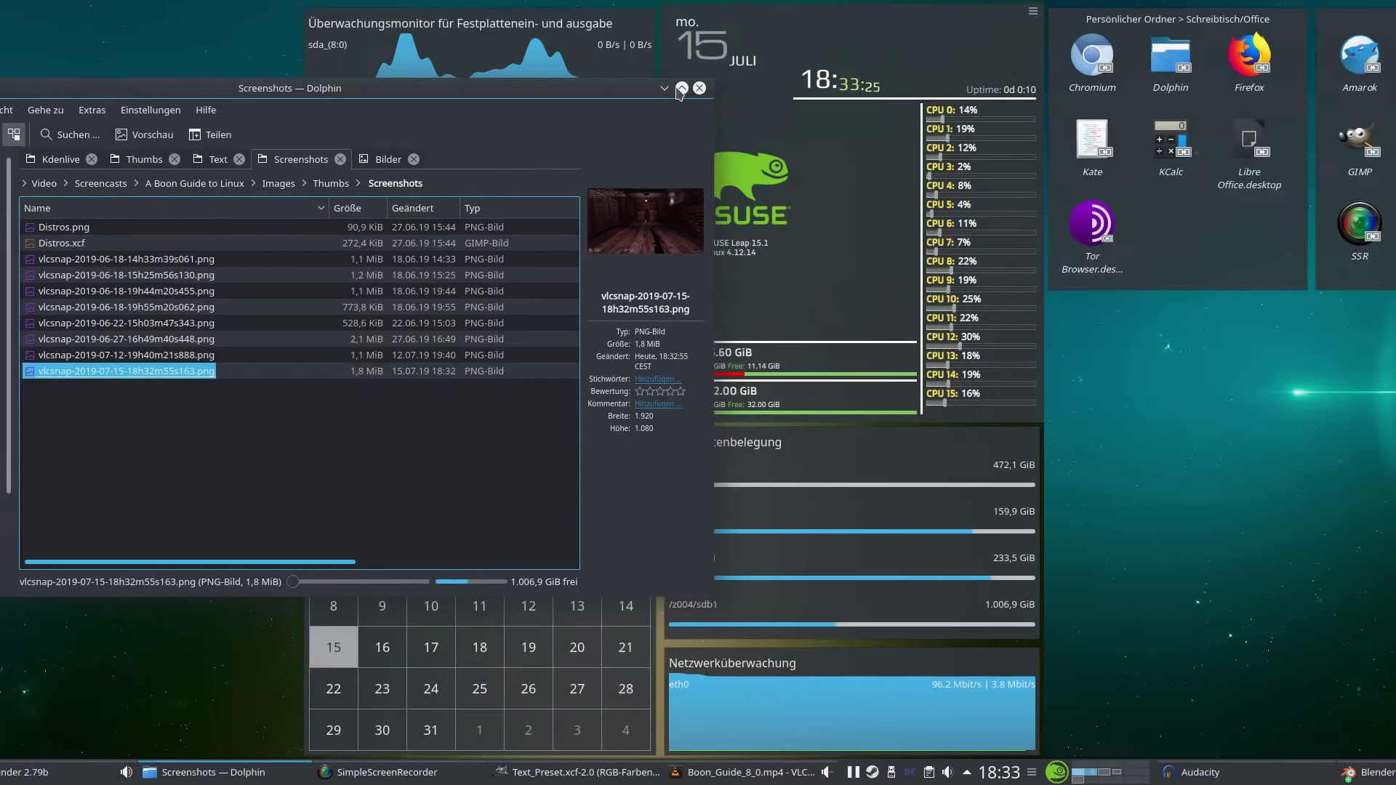
left_click(681, 88)
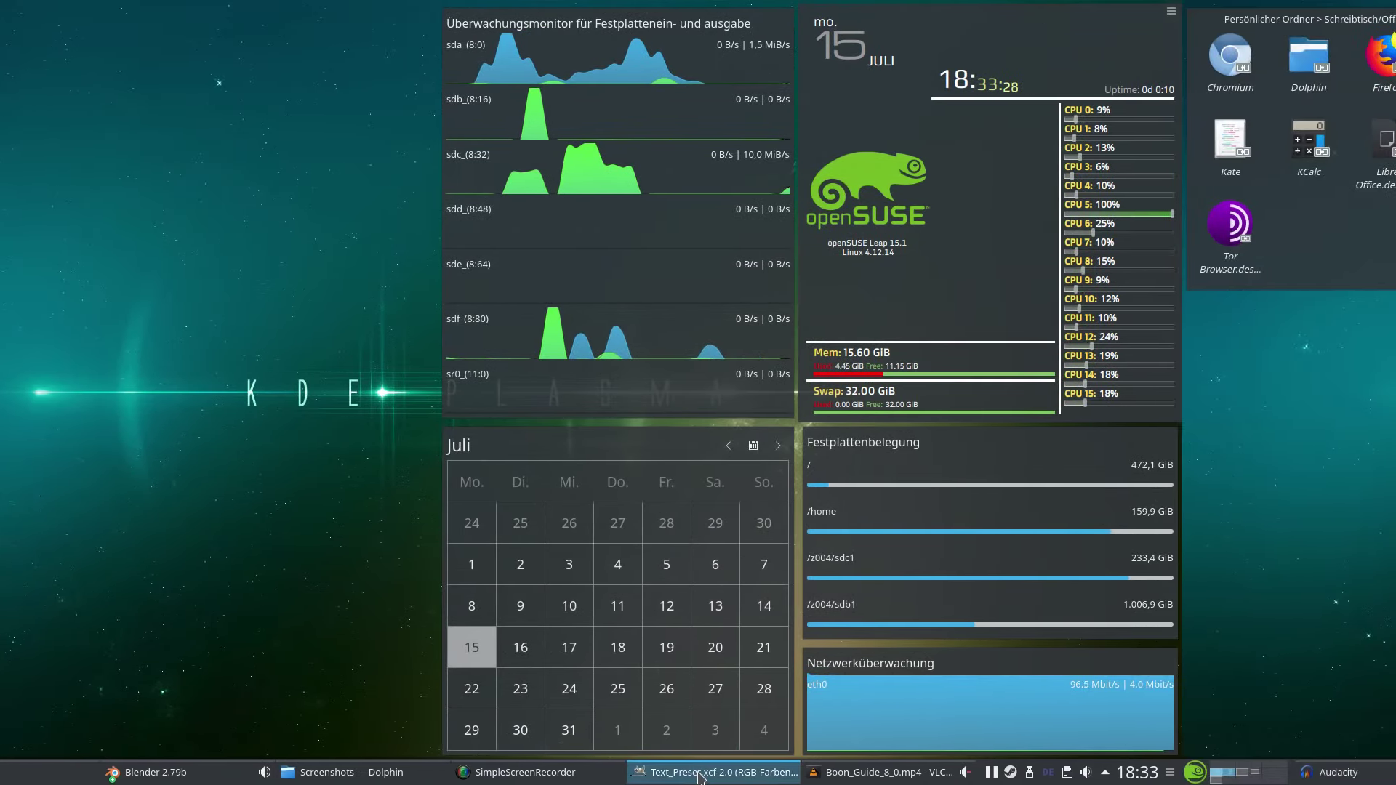
Duplicate the Softwareinstallation text layer and retype its text as 'Hybrid Grafik ()'.
left_click(698, 777)
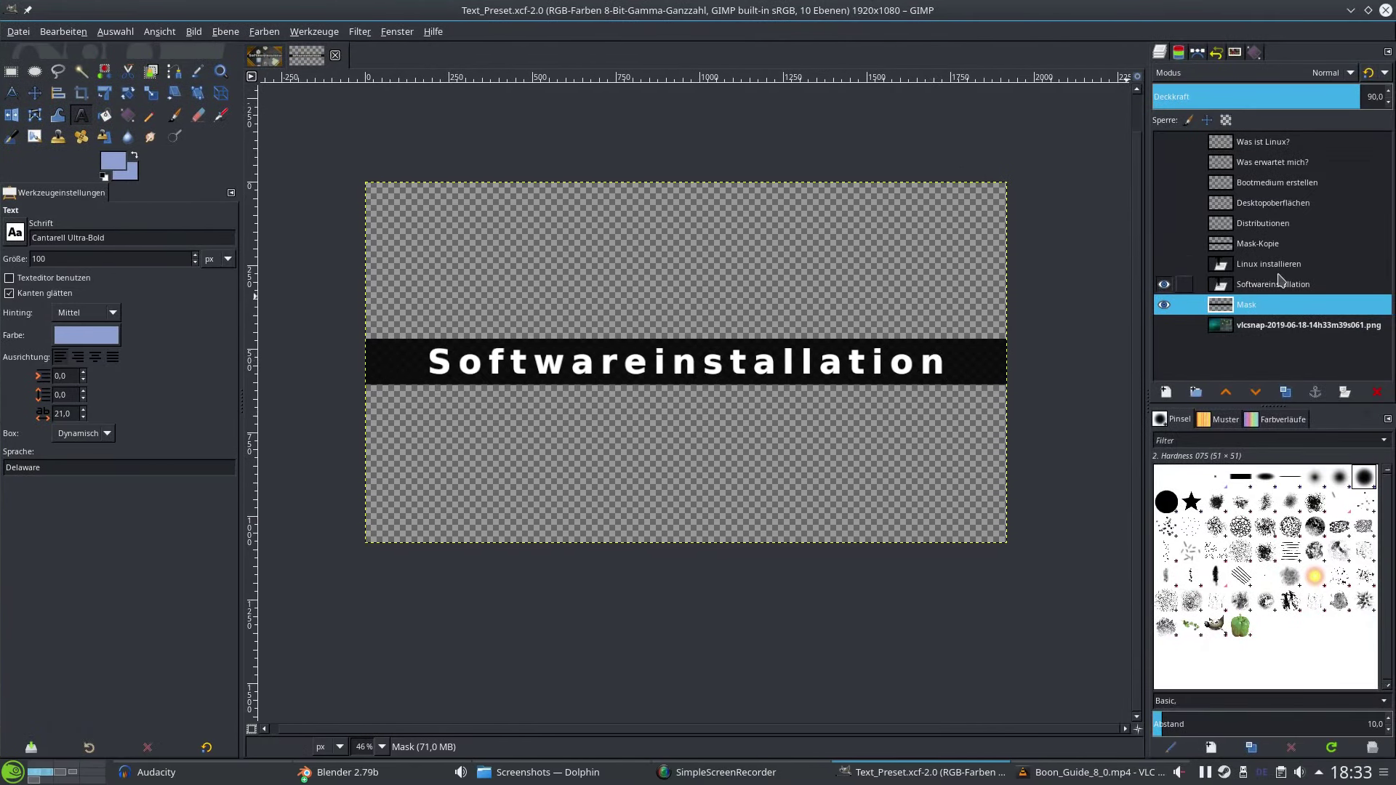
left_click(1264, 288)
left_click(1293, 393)
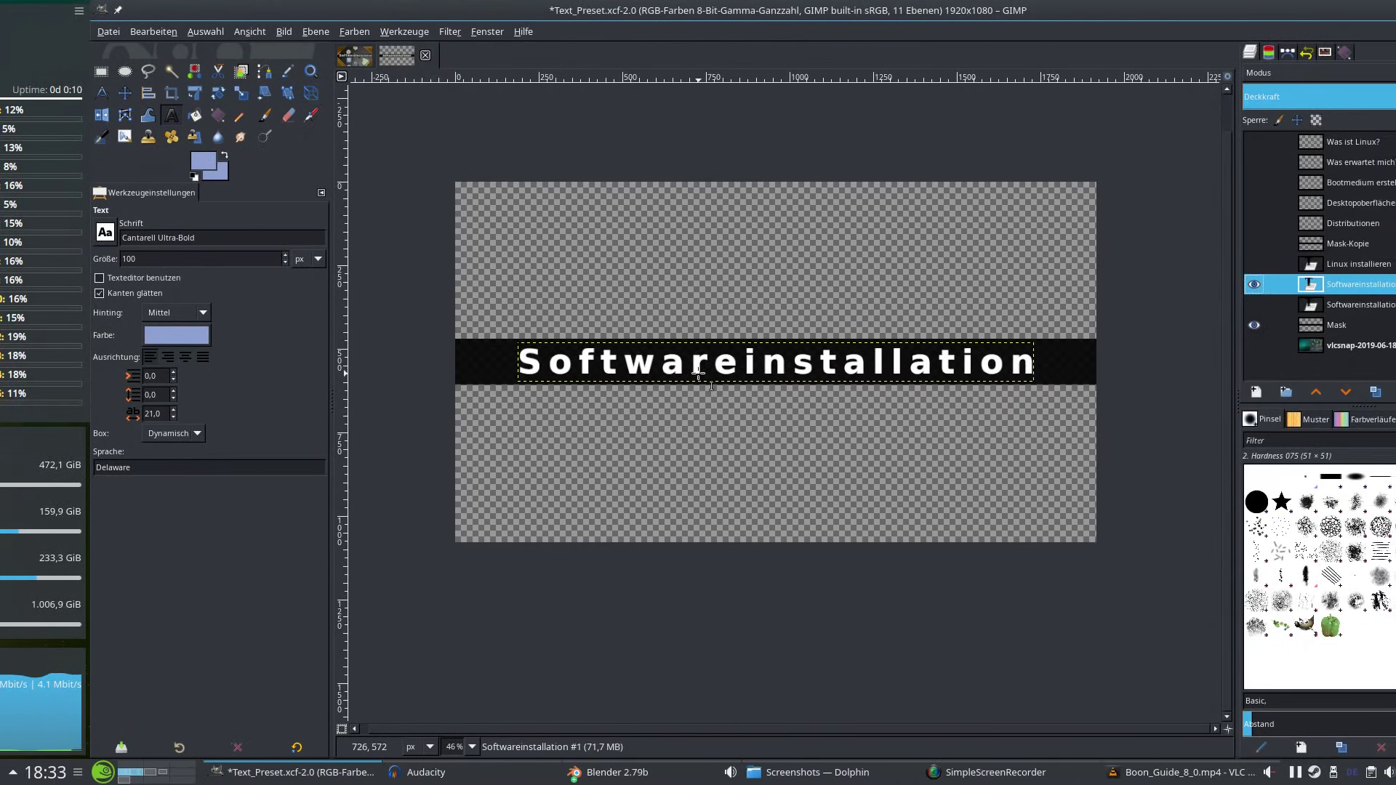
left_click(698, 373)
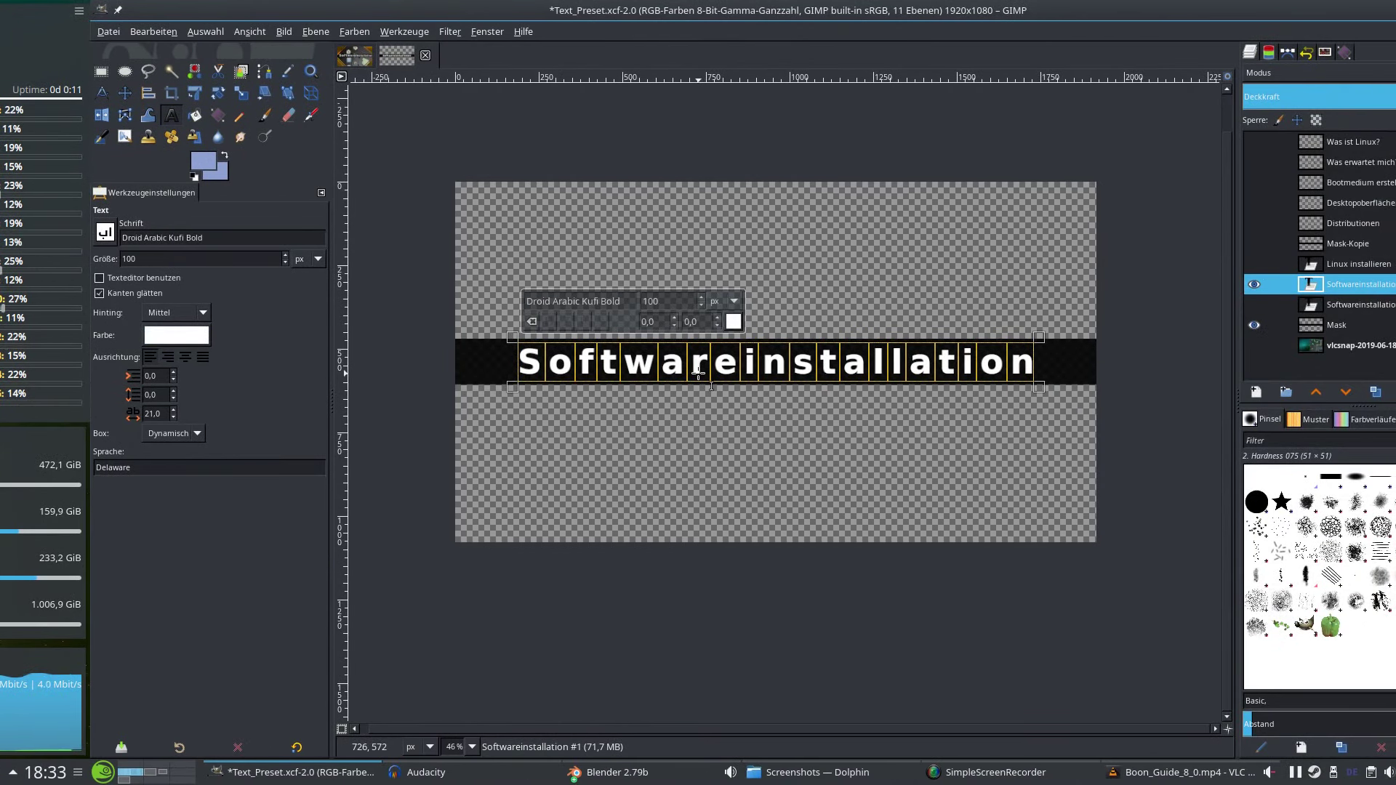
type("Hybrid ")
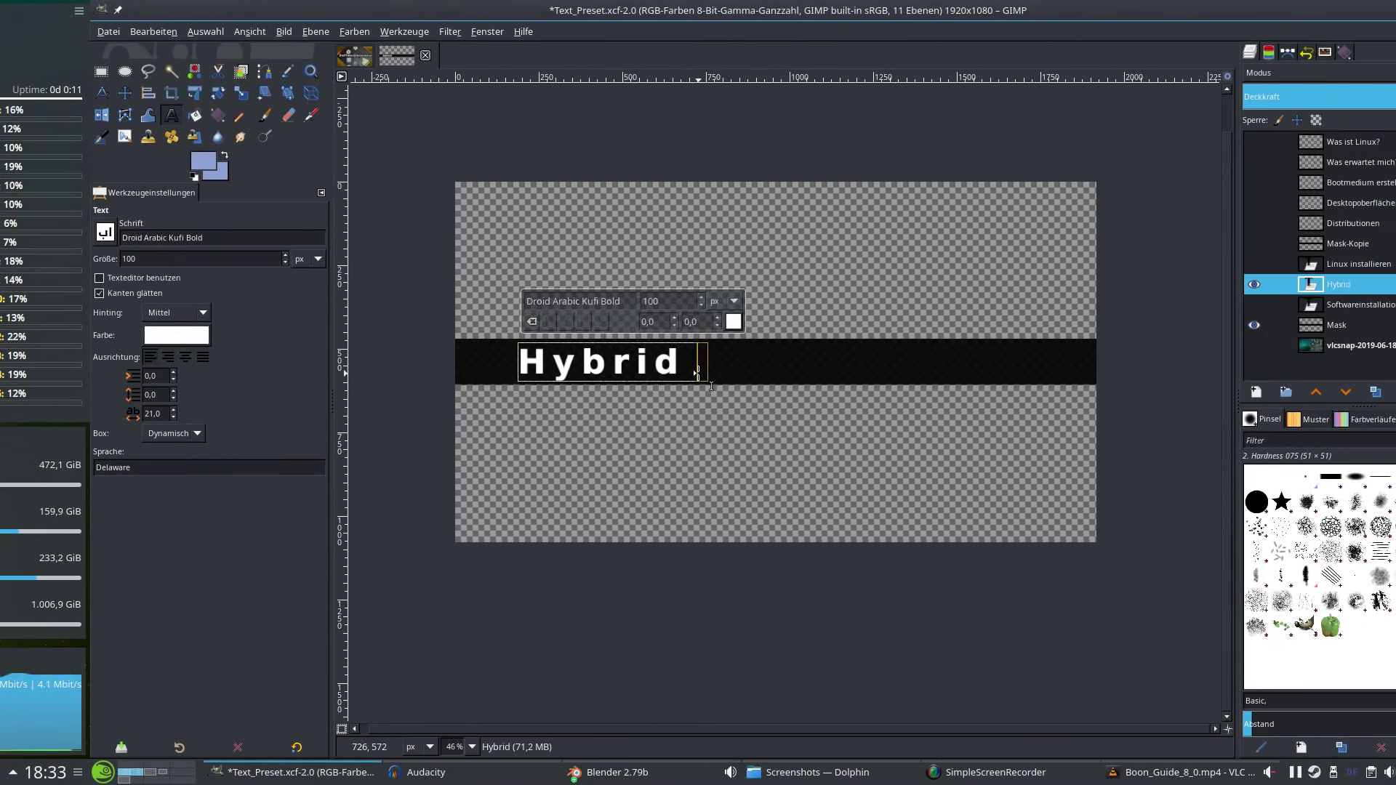
type("Grafik")
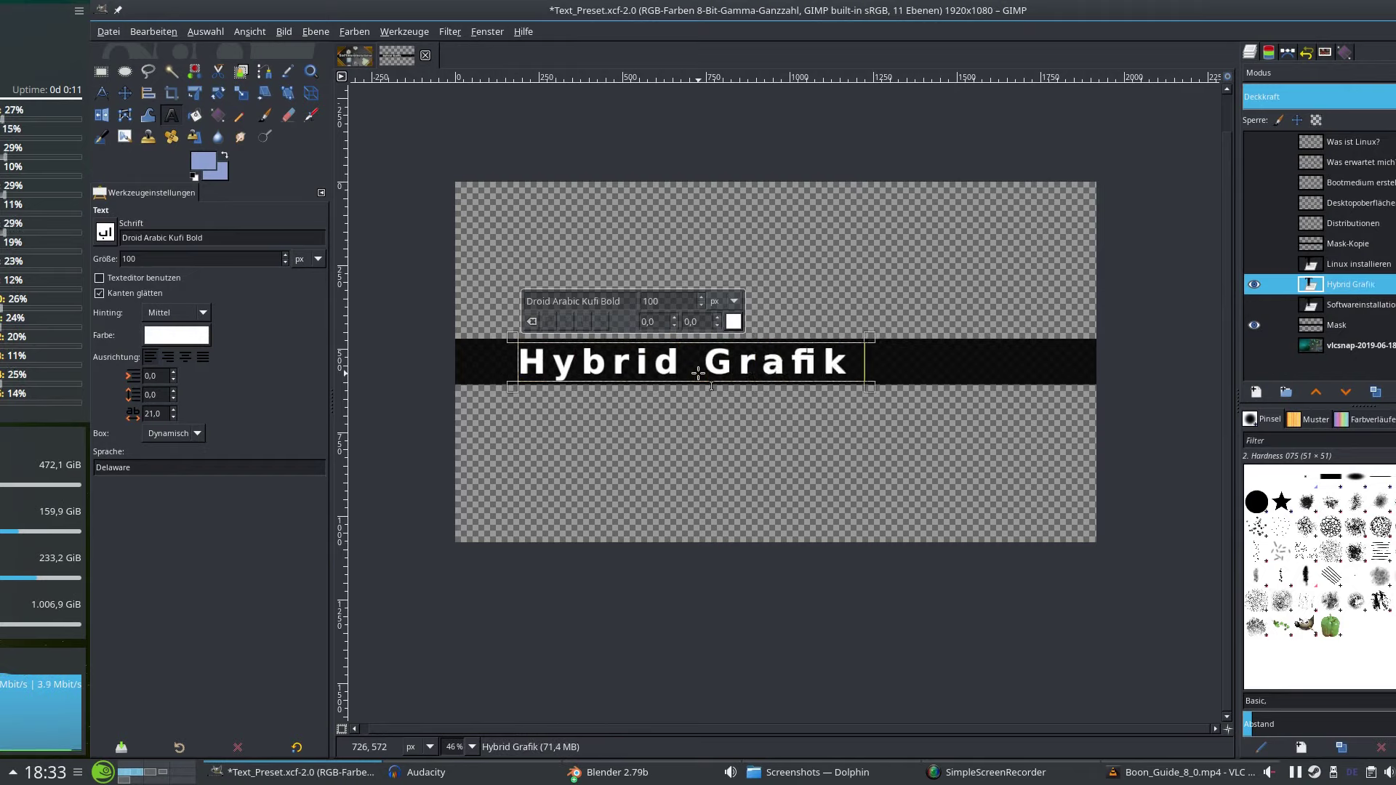
type(" ()")
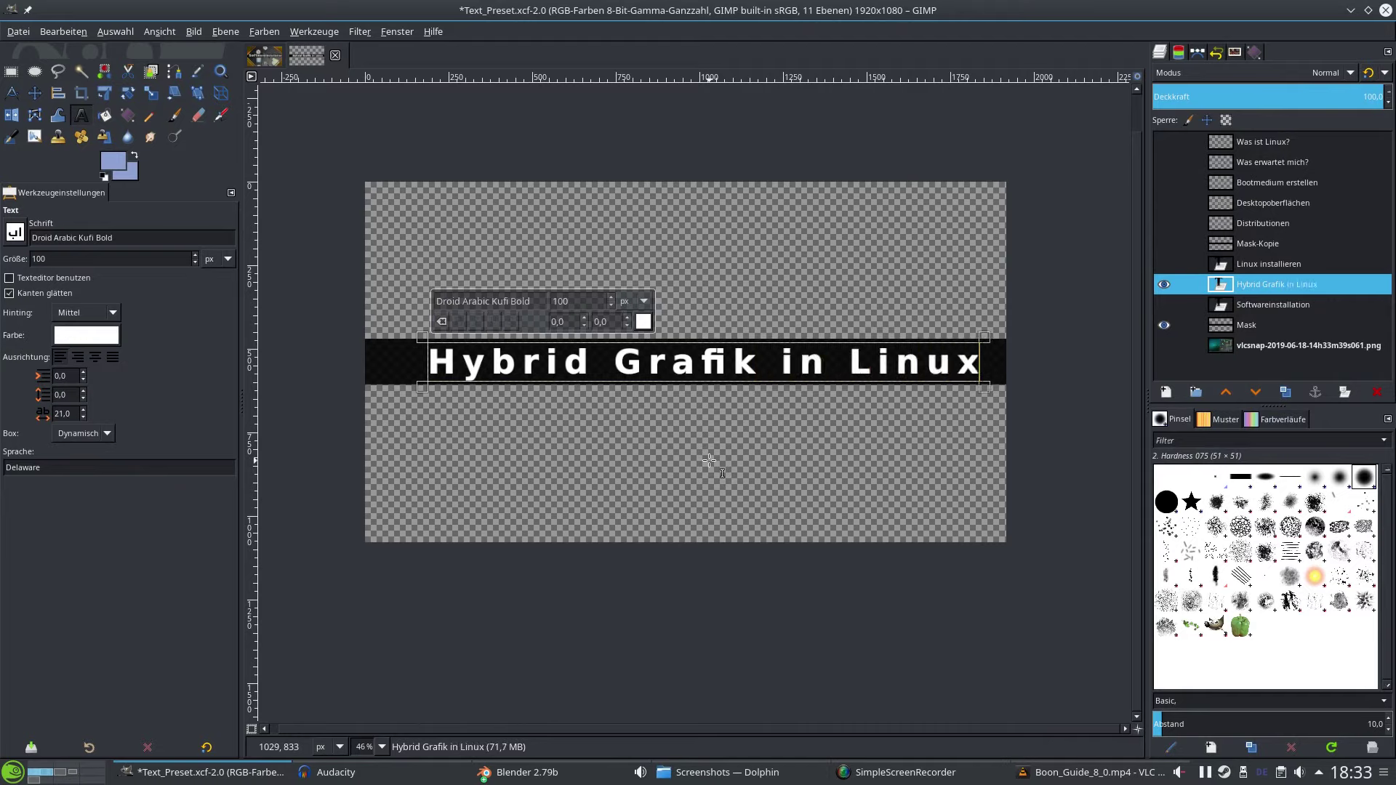
Move the banner text onto a new layer above Mask and open Export Image.
left_click(1264, 309)
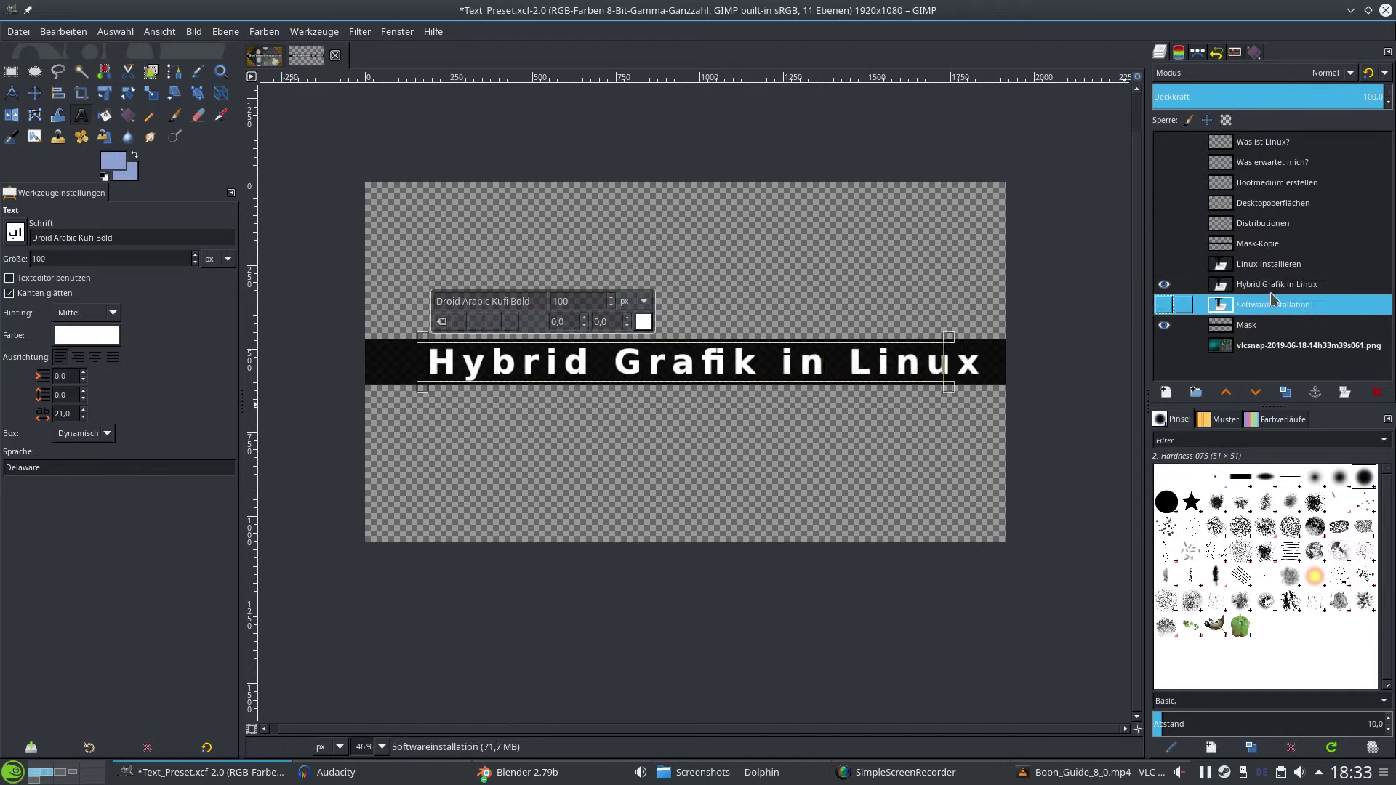
key("ctrl+x")
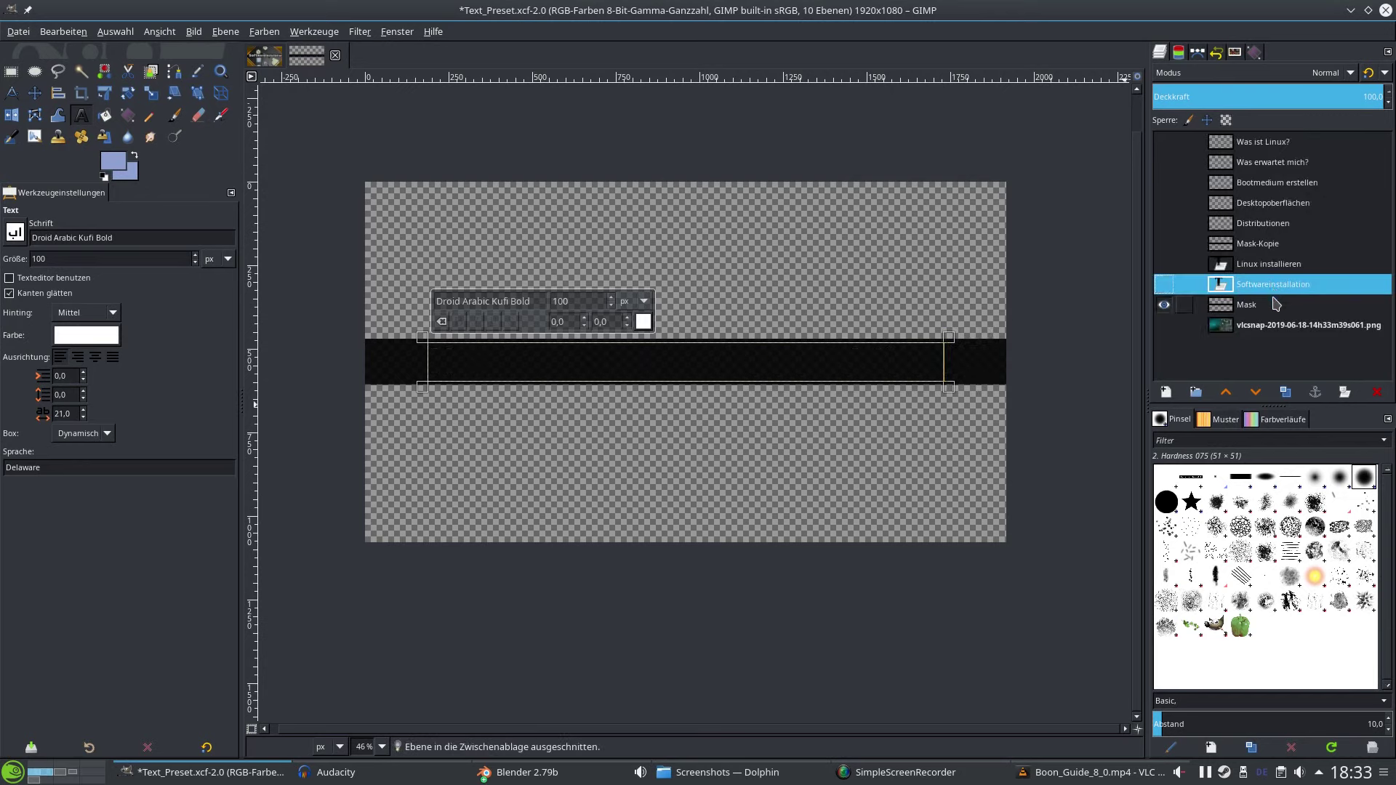
left_click(1264, 309)
key("ctrl+v")
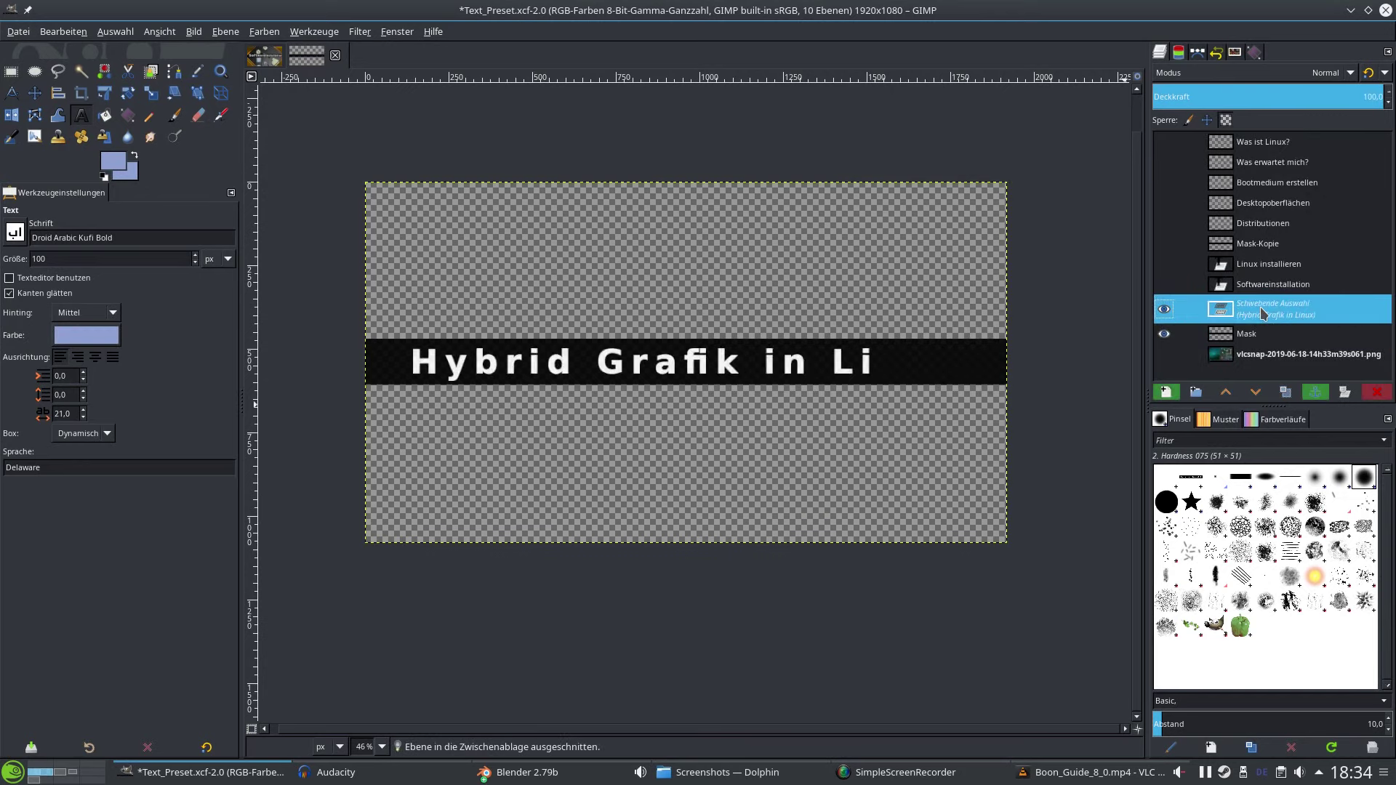
left_click(1175, 391)
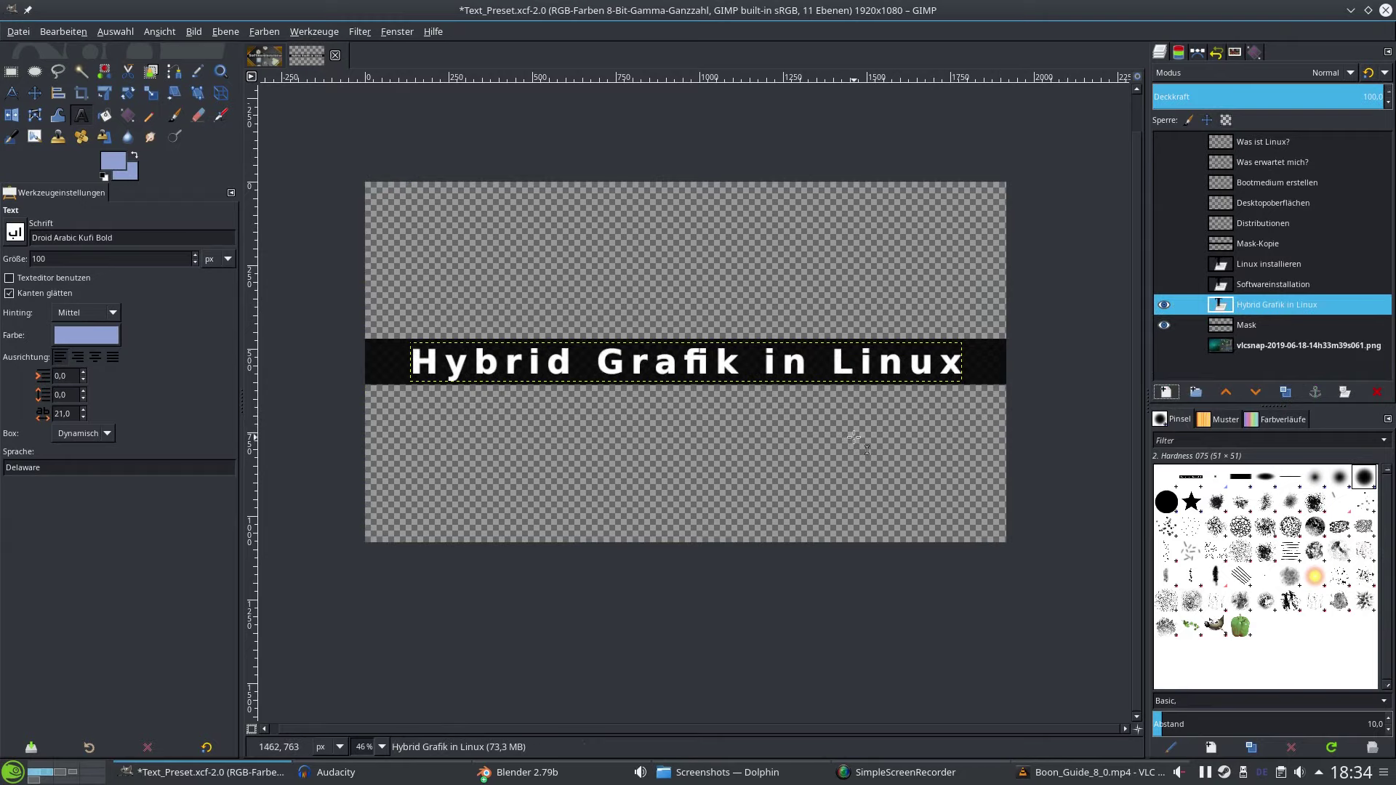
key("ctrl+shift+e")
Export the banner as 8_0_Hybrid.png into the Text folder with default PNG options.
left_click(734, 400)
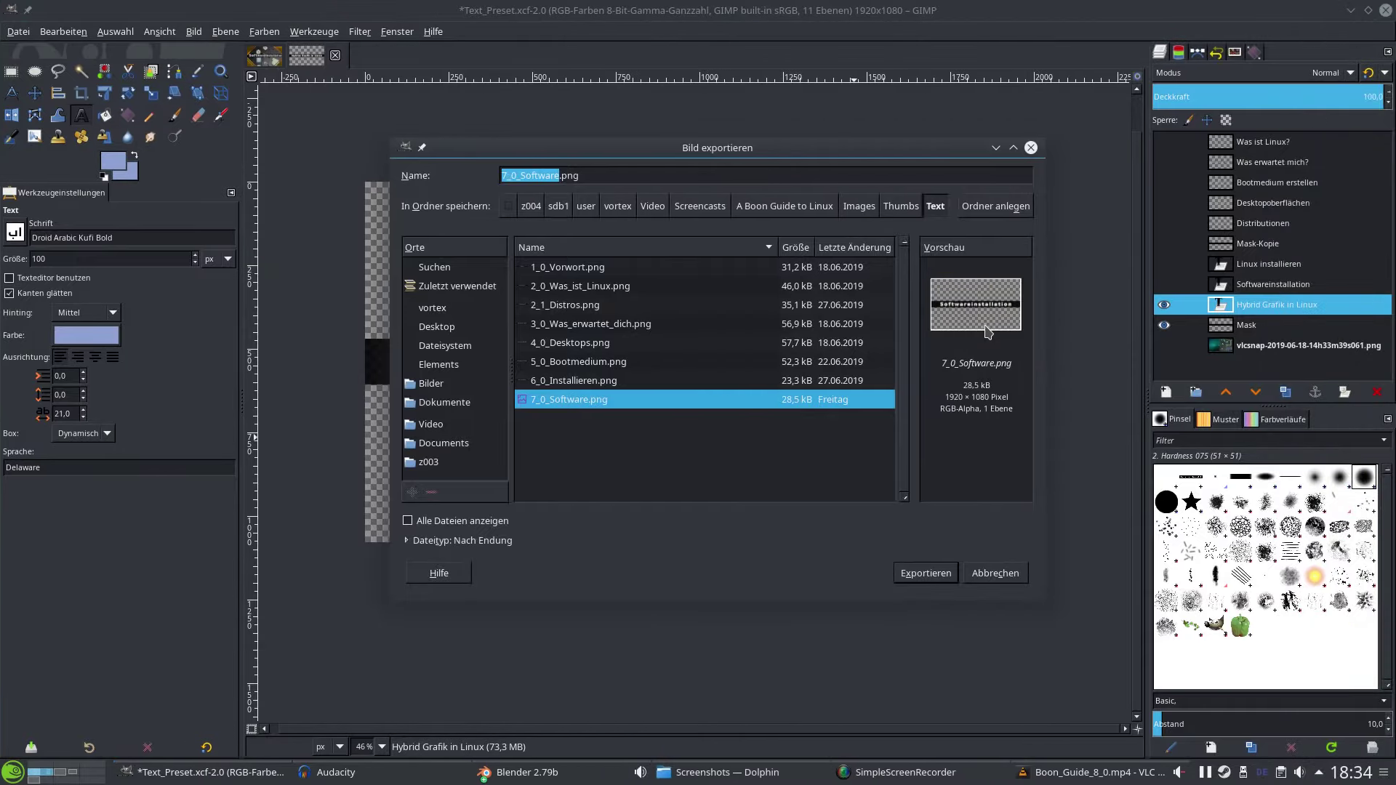
key("Home")
key("Right")
key("Right")
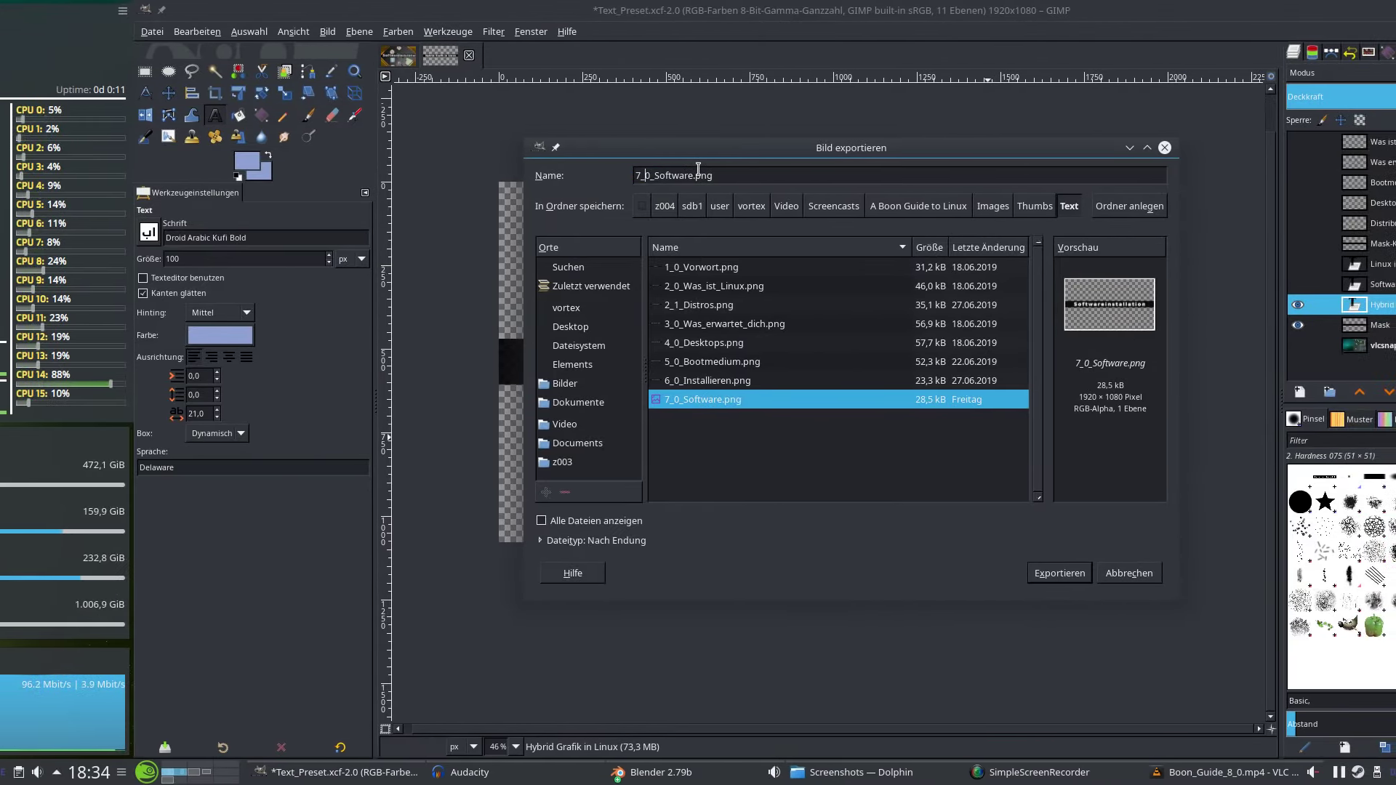
type("0")
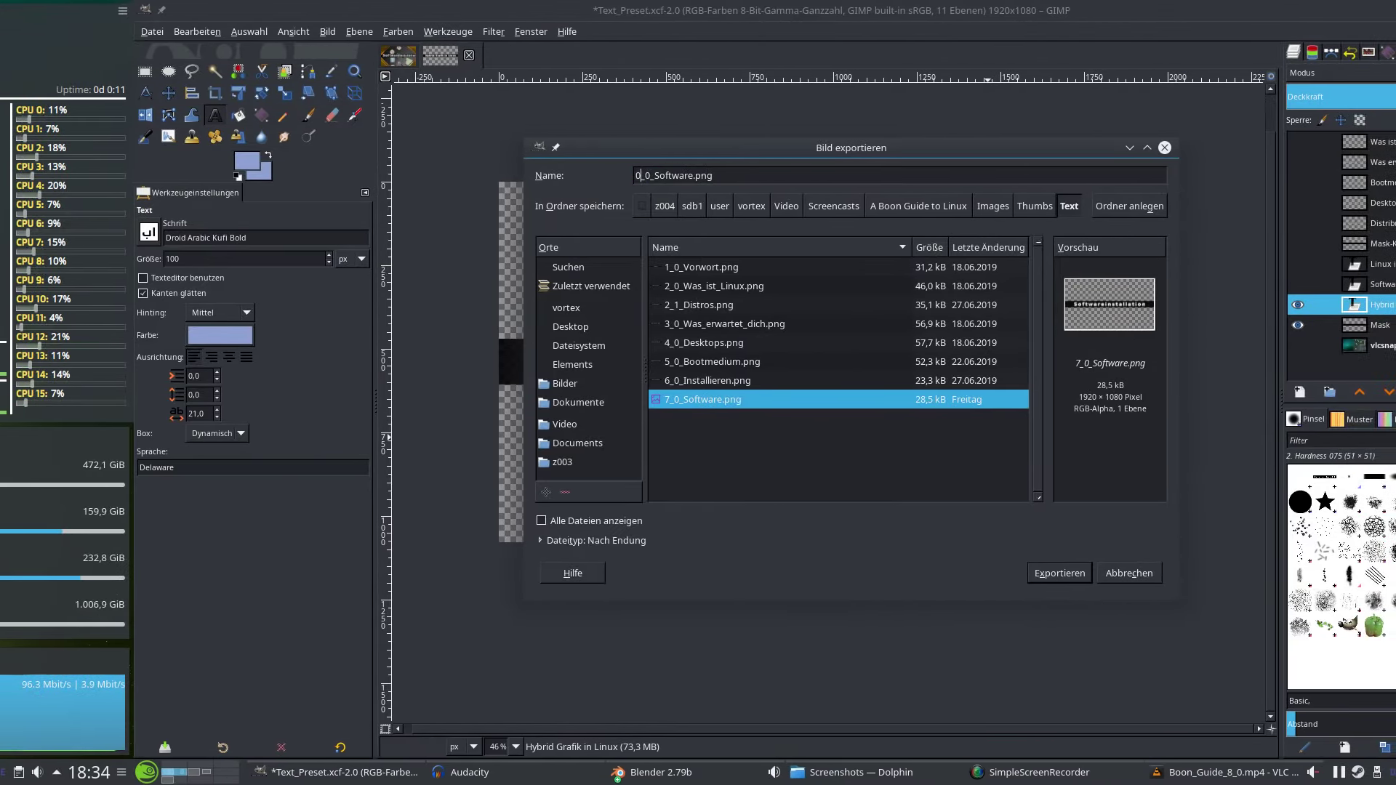
key("ctrl+shift+Right")
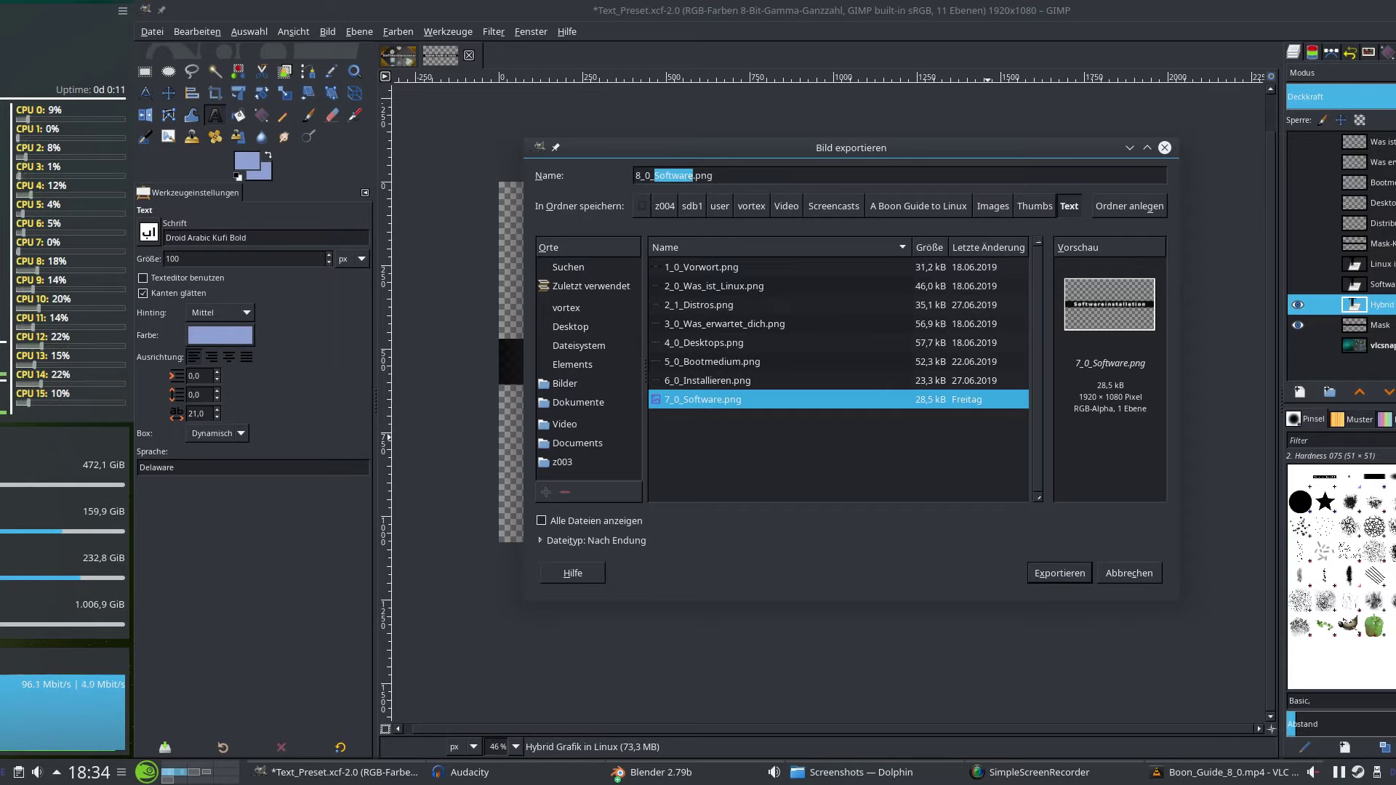
type("ybrid")
key("Return")
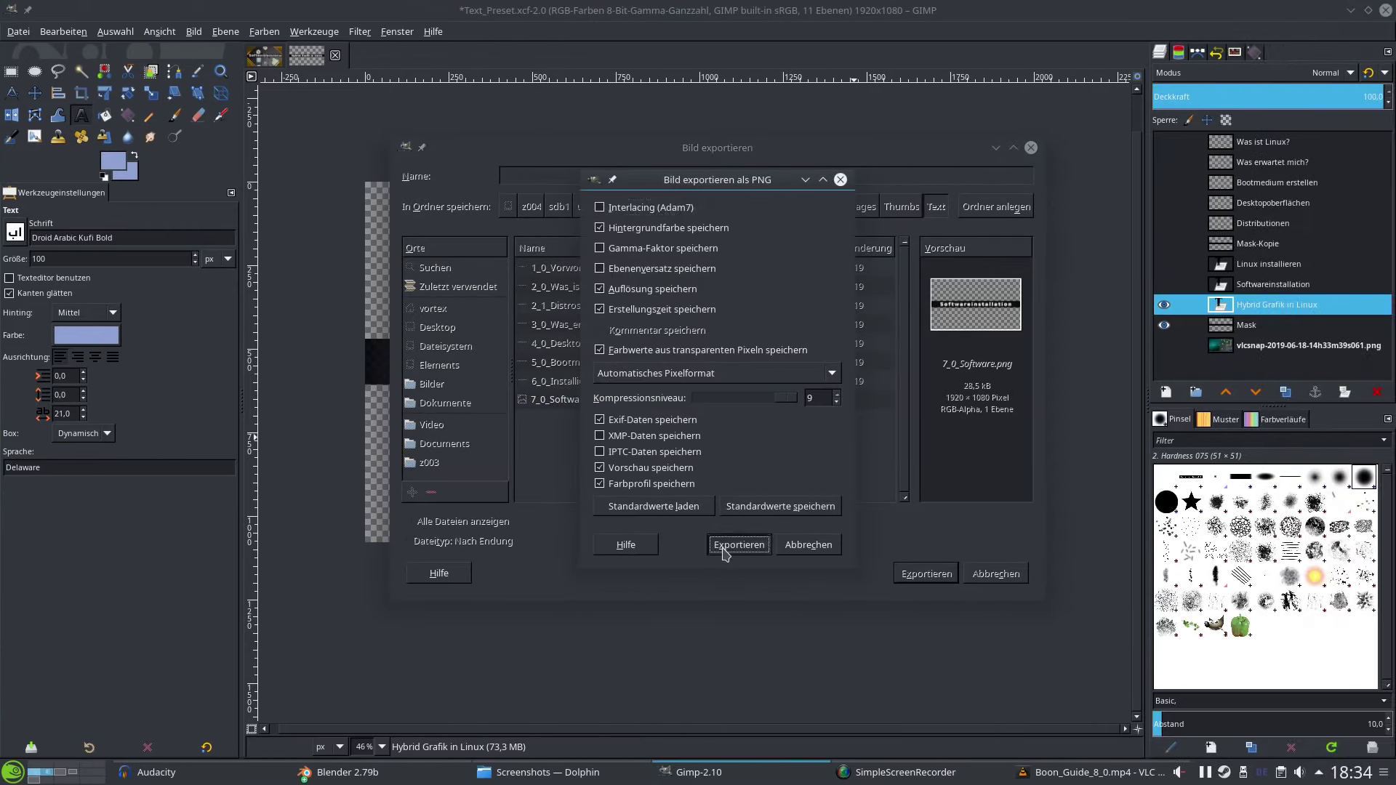
left_click(723, 550)
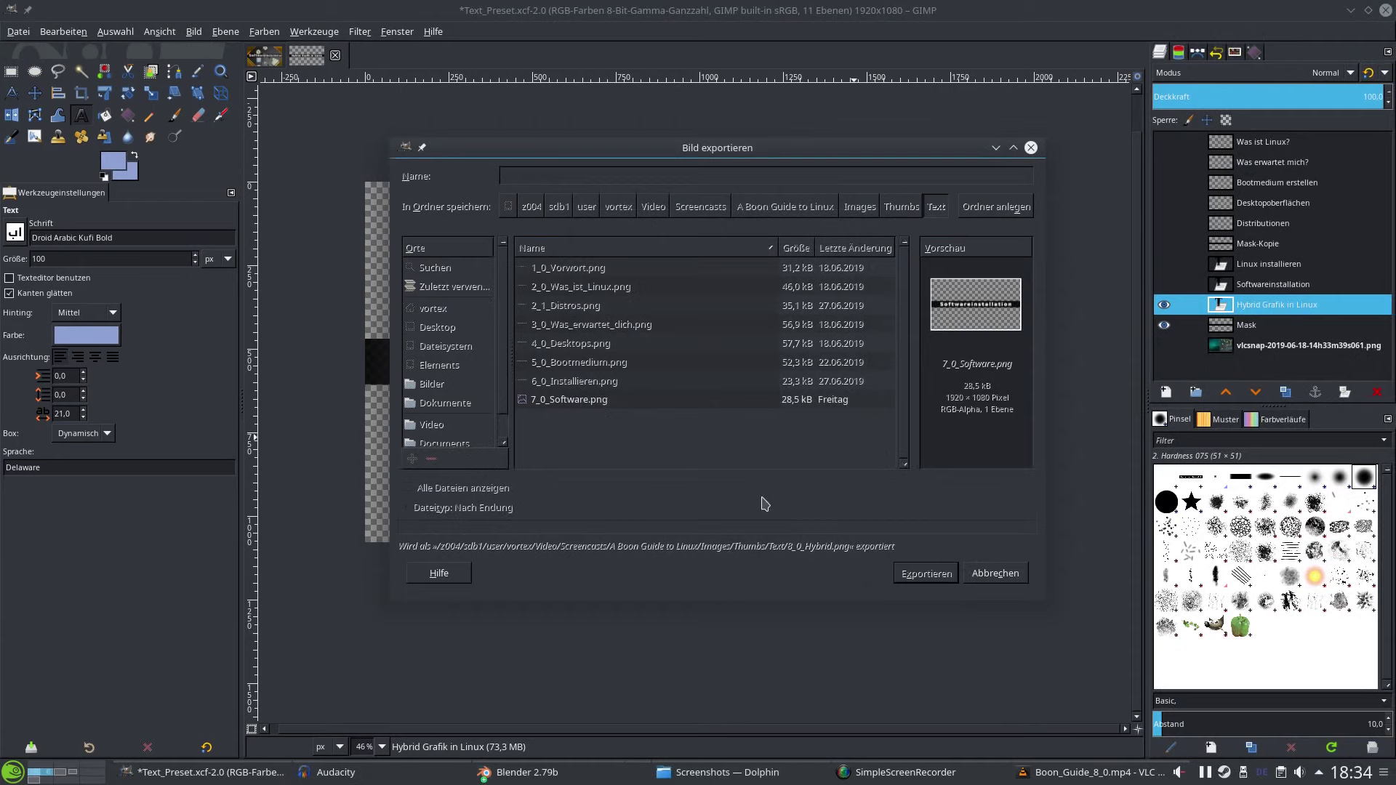
In Blender, check the plane in Layout, then unlink 7_0_Software.png from the Image Texture node.
left_click(1351, 13)
mouse_move(519, 773)
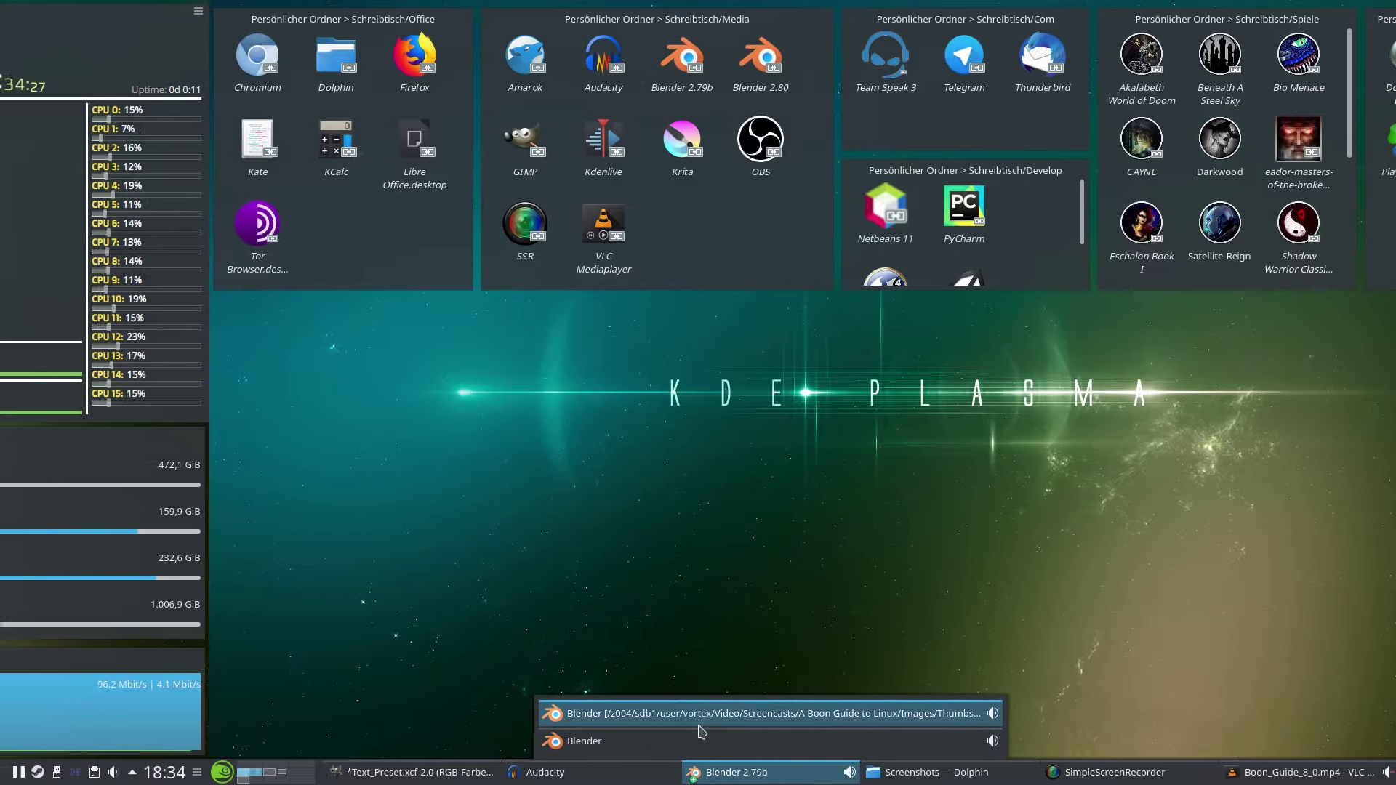
left_click(654, 741)
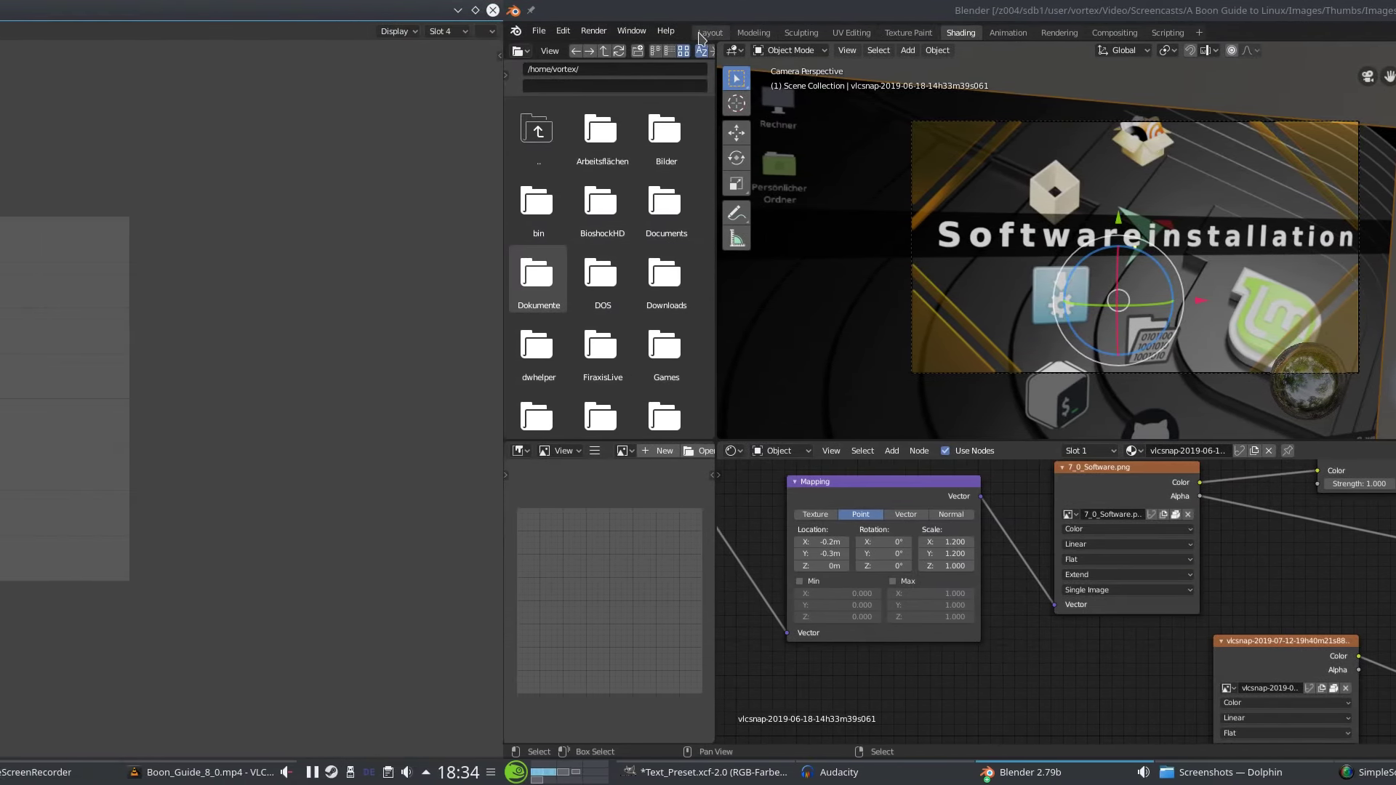
left_click(601, 32)
middle_click_drag(754, 467, 802, 402)
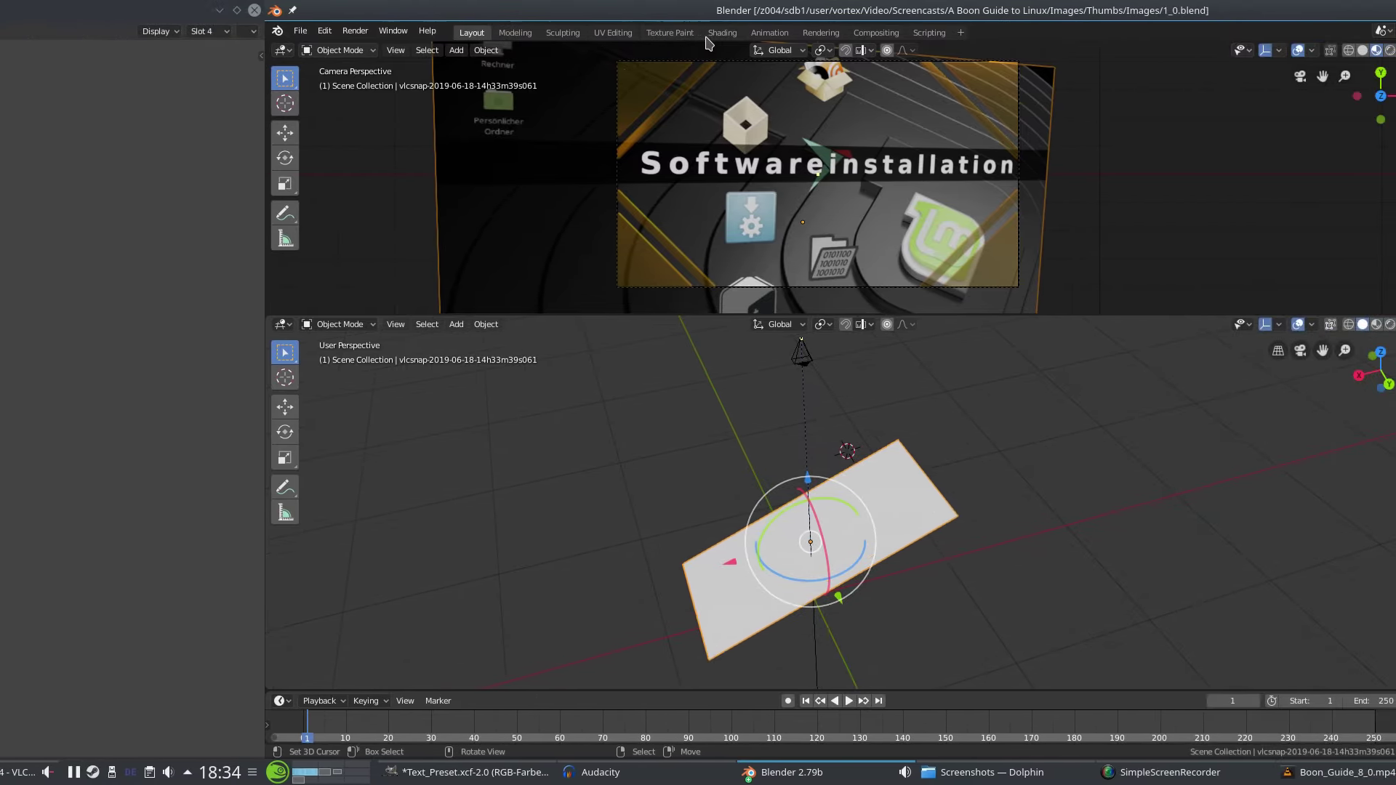
left_click(880, 32)
middle_click_drag(722, 538, 699, 568)
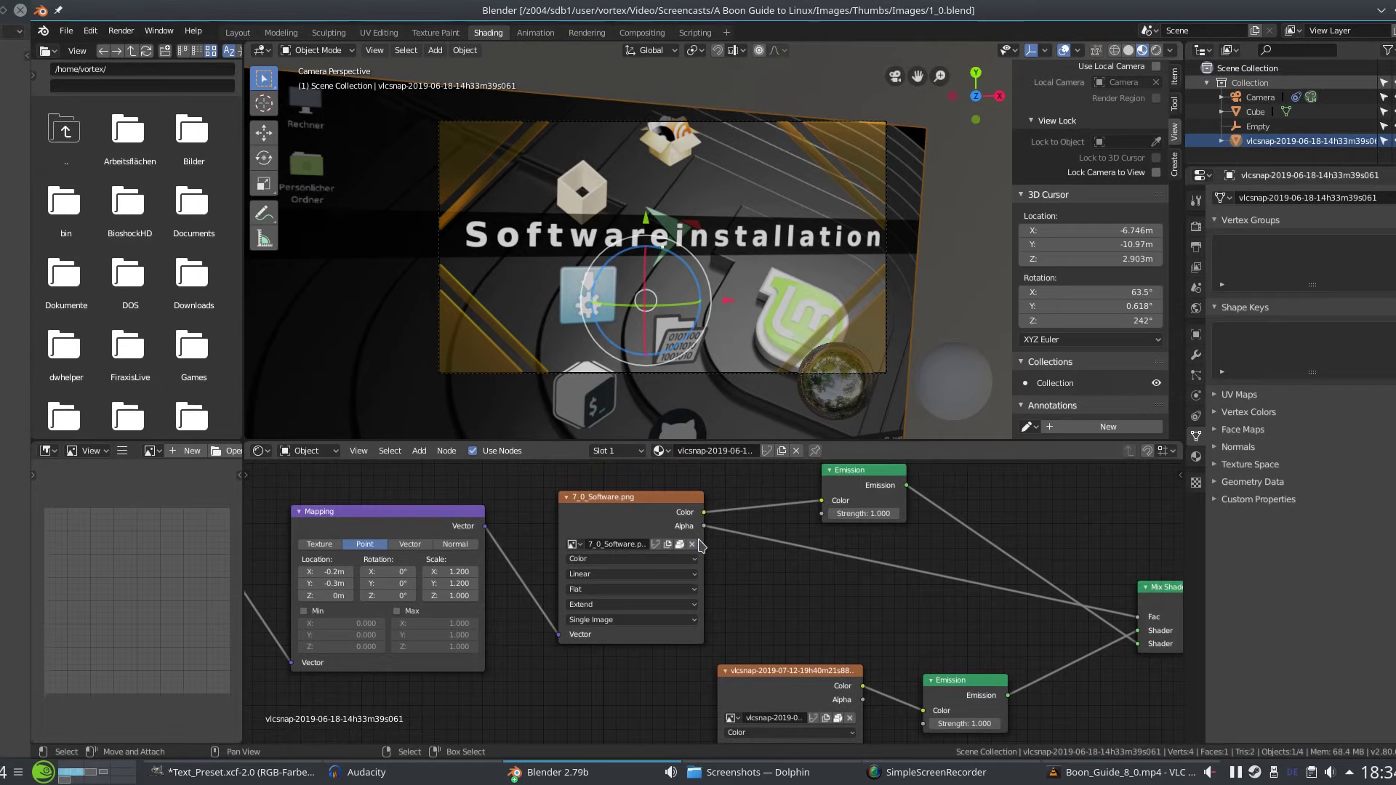
left_click(692, 544)
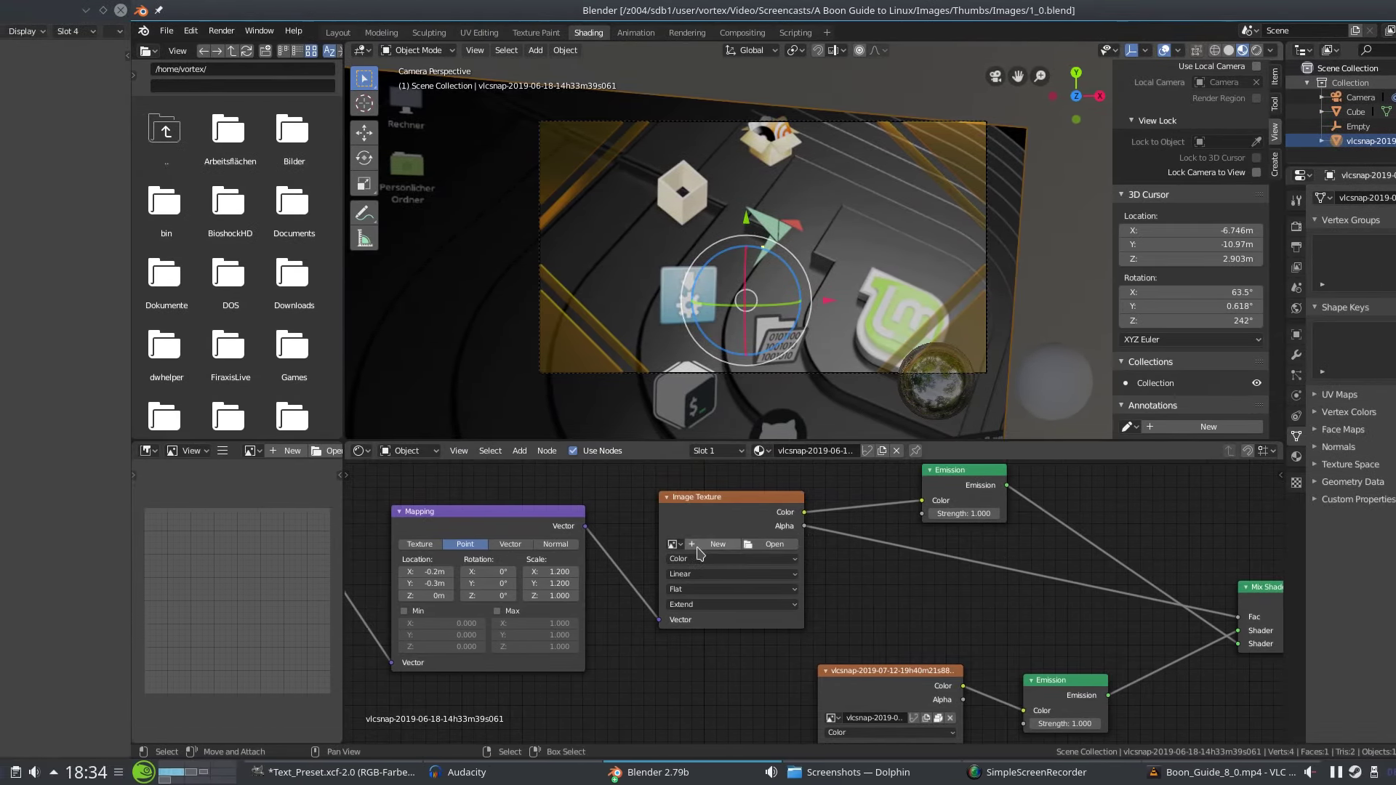
Load Text/8_0_Hybrid.png into the banner's Image Texture node.
left_click(742, 545)
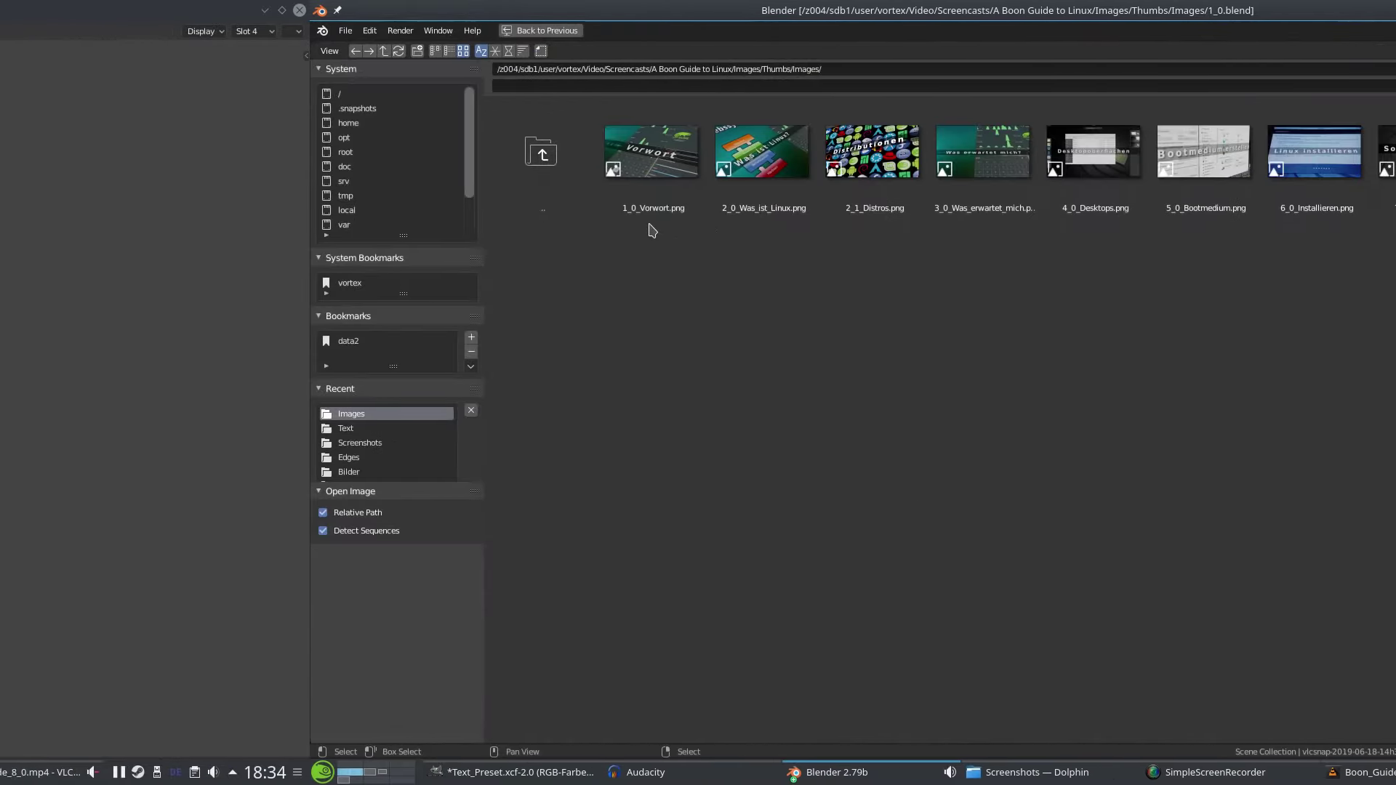
key("BackSpace")
left_click(969, 152)
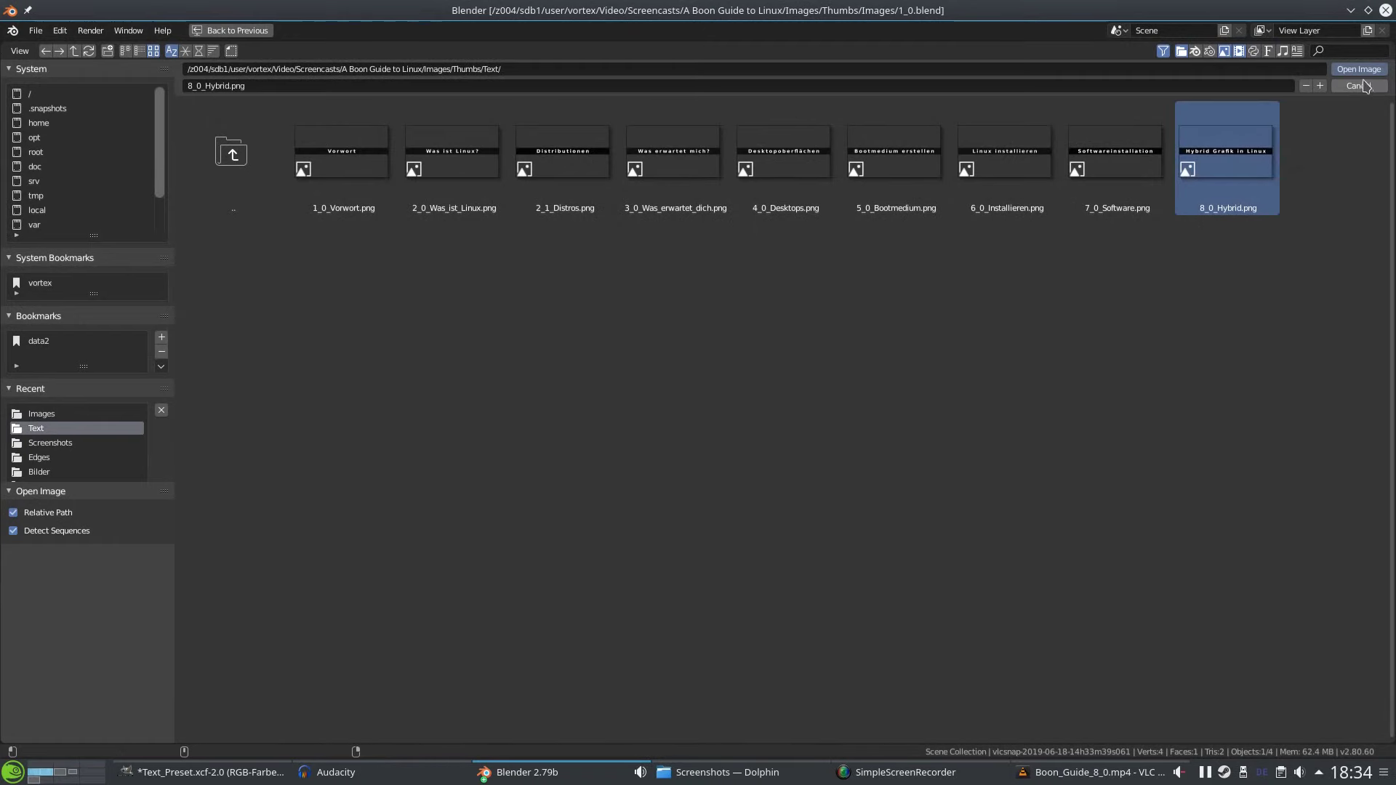
left_click(1358, 70)
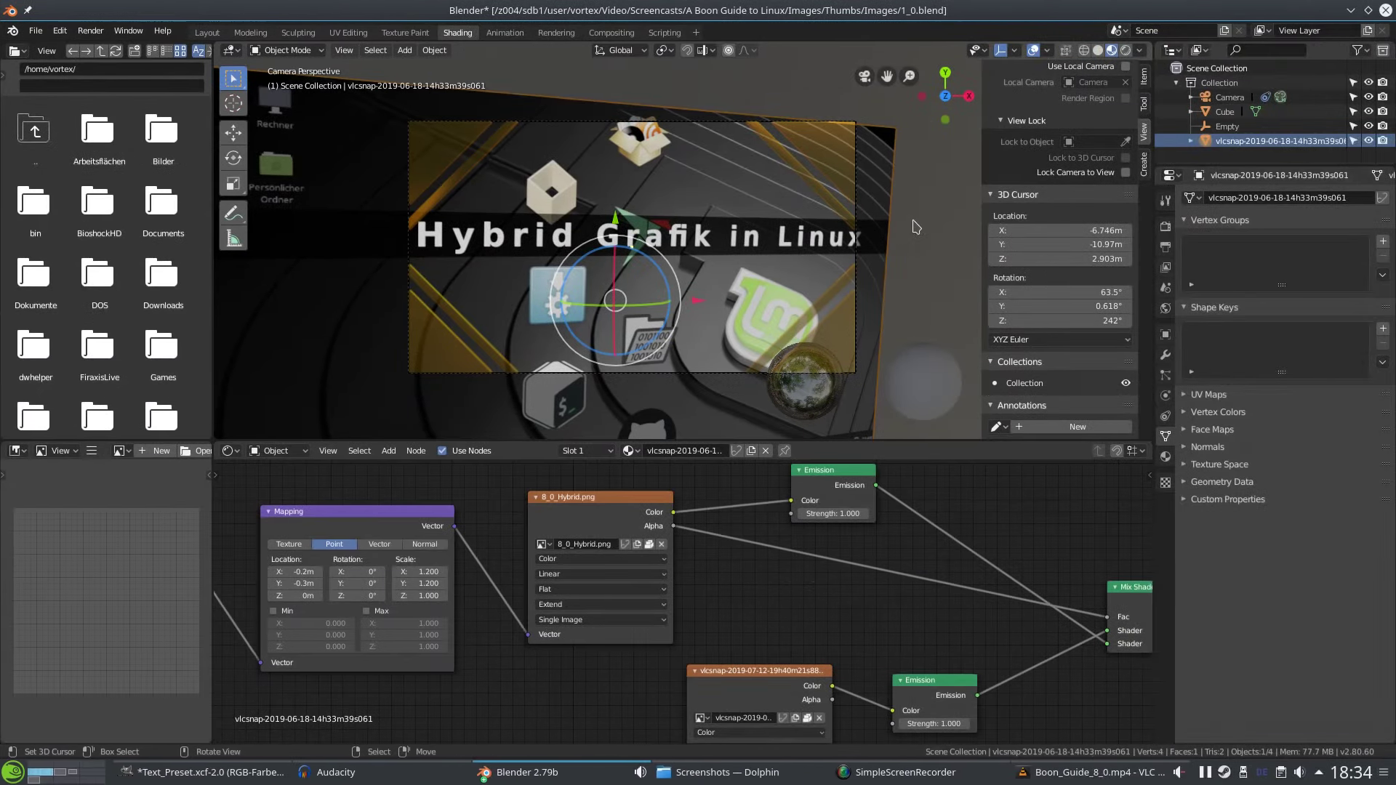
Browse the Thumbs folder for a replacement background screenshot image.
middle_click_drag(730, 572, 619, 456)
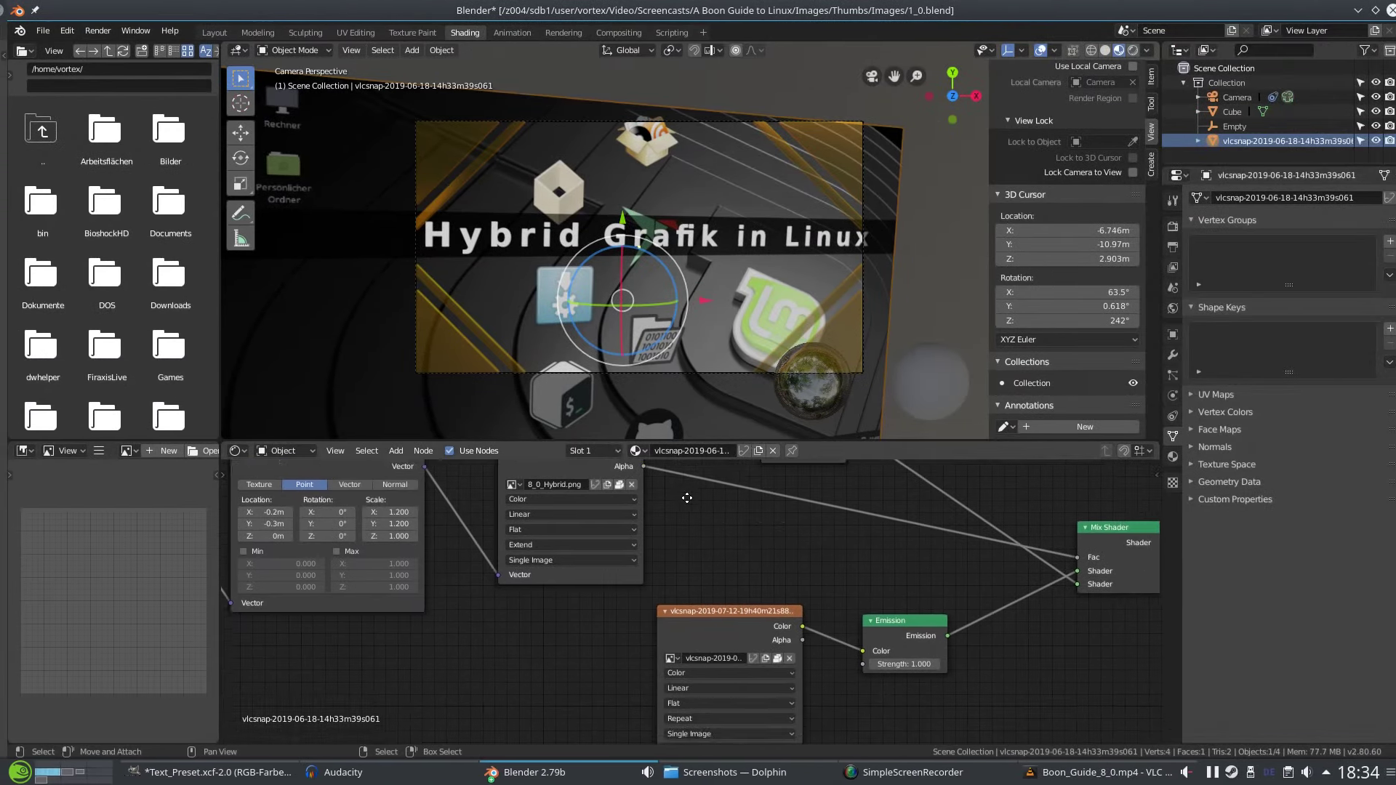
left_click(709, 601)
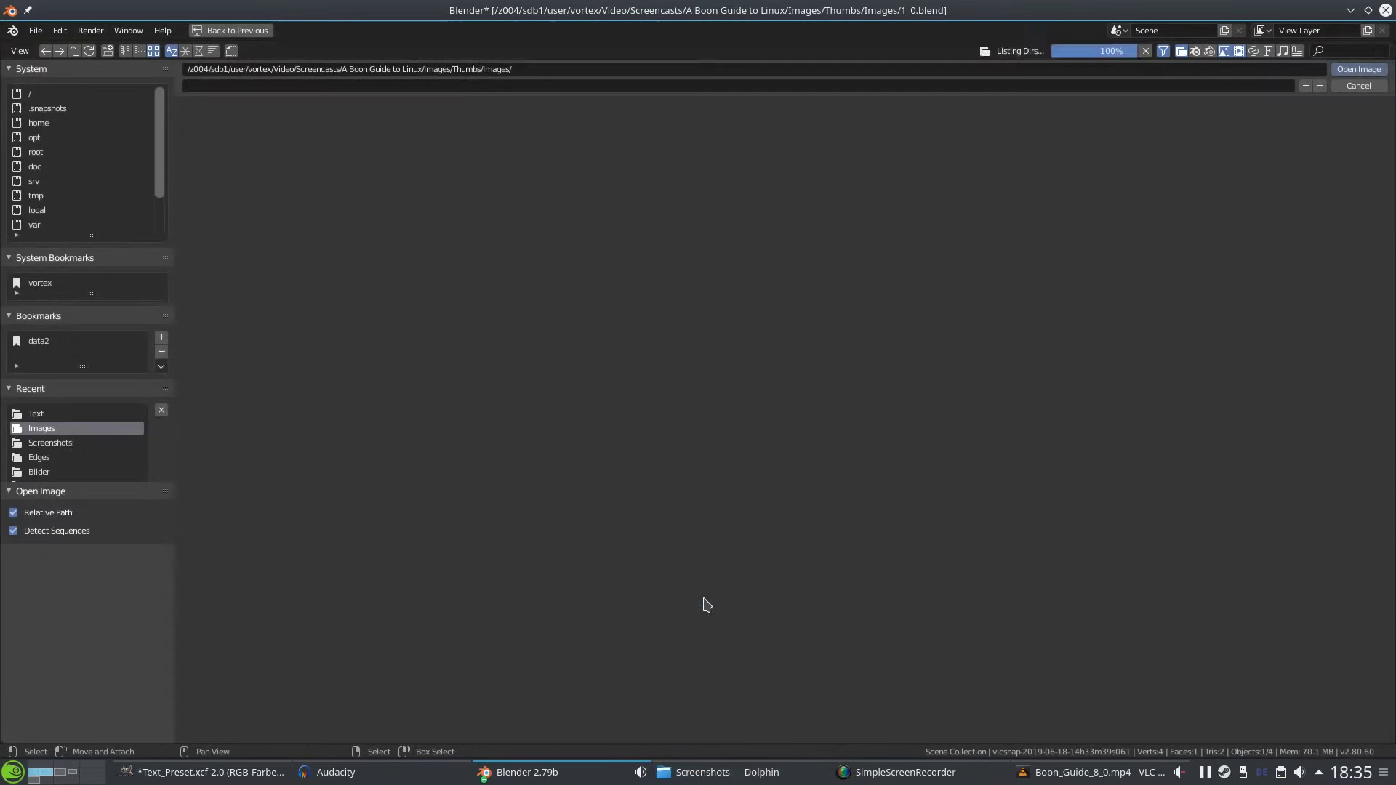
left_click(675, 157)
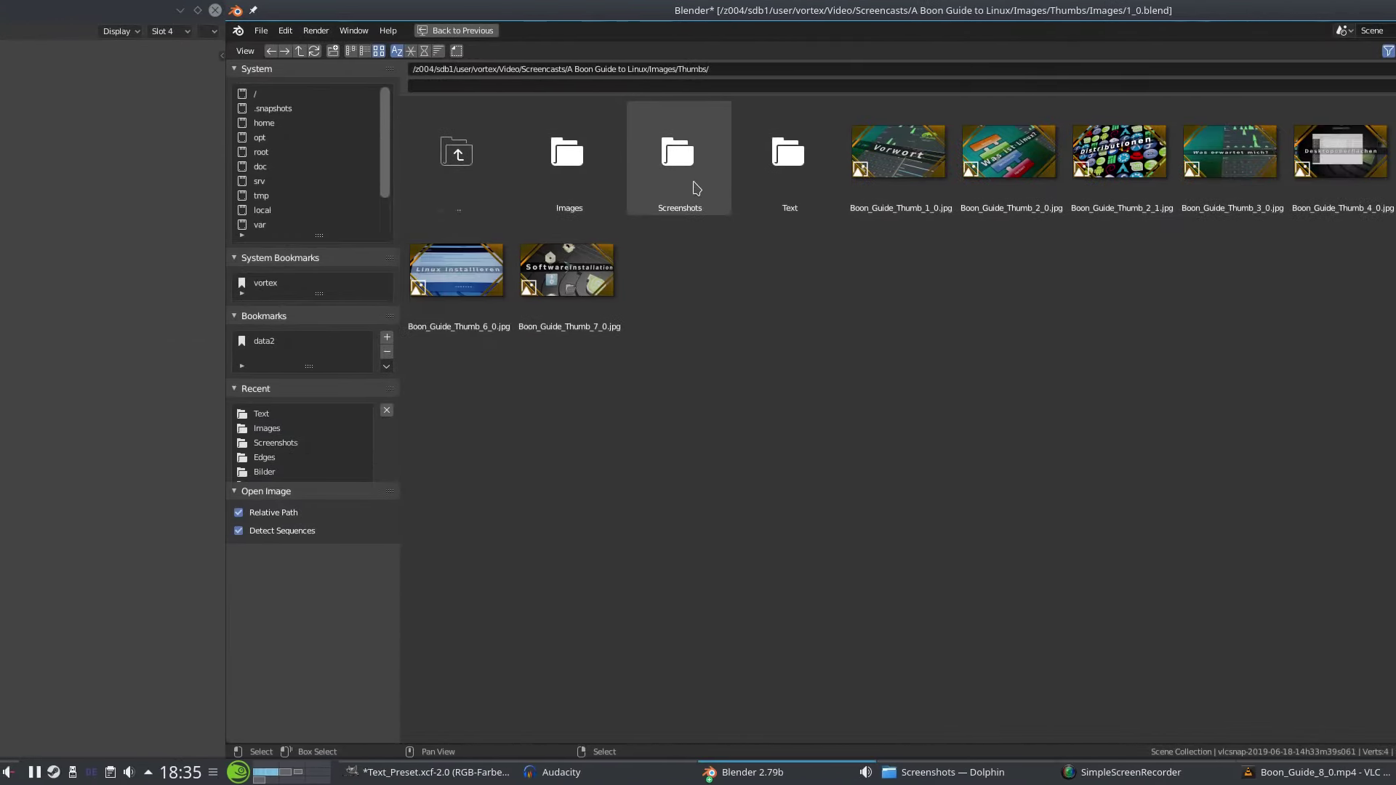
left_click(691, 187)
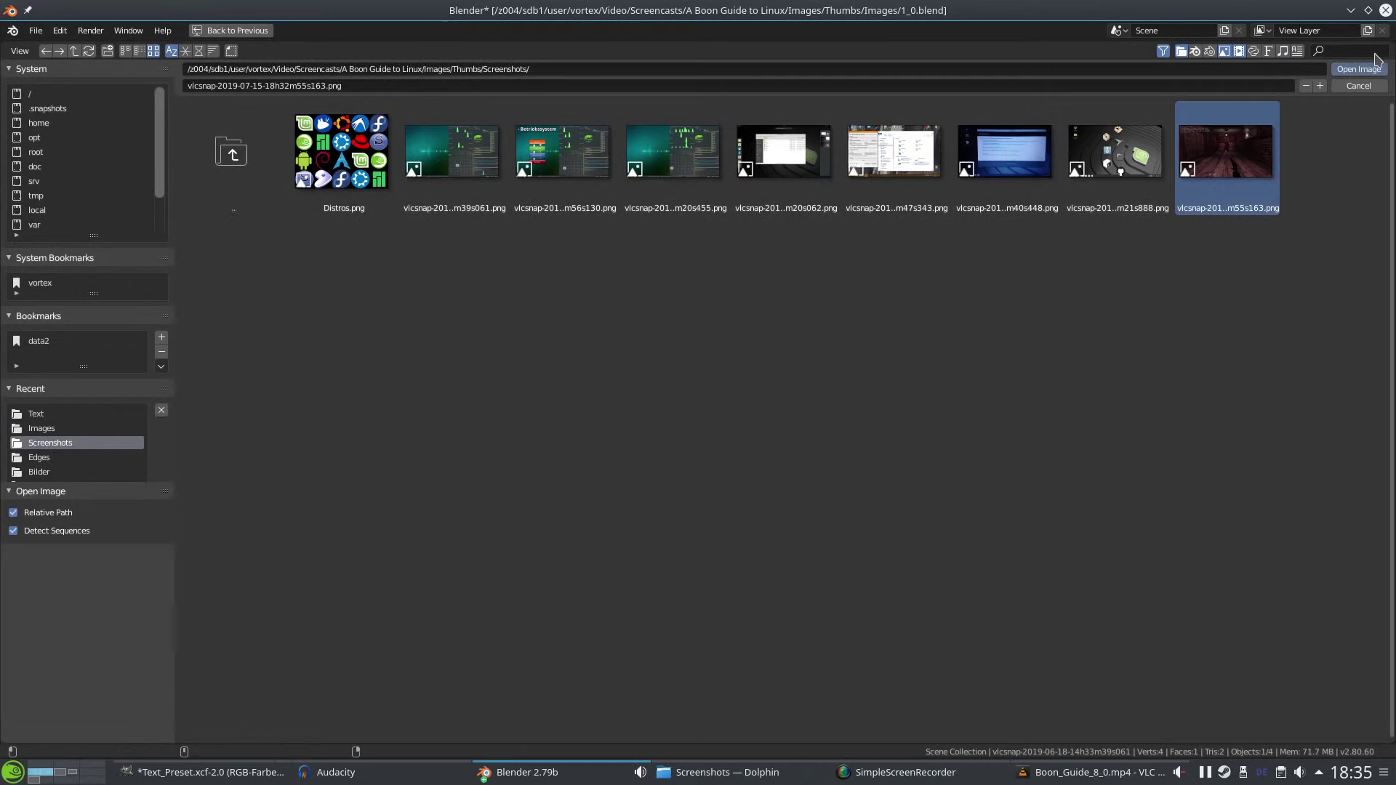
left_click(1359, 69)
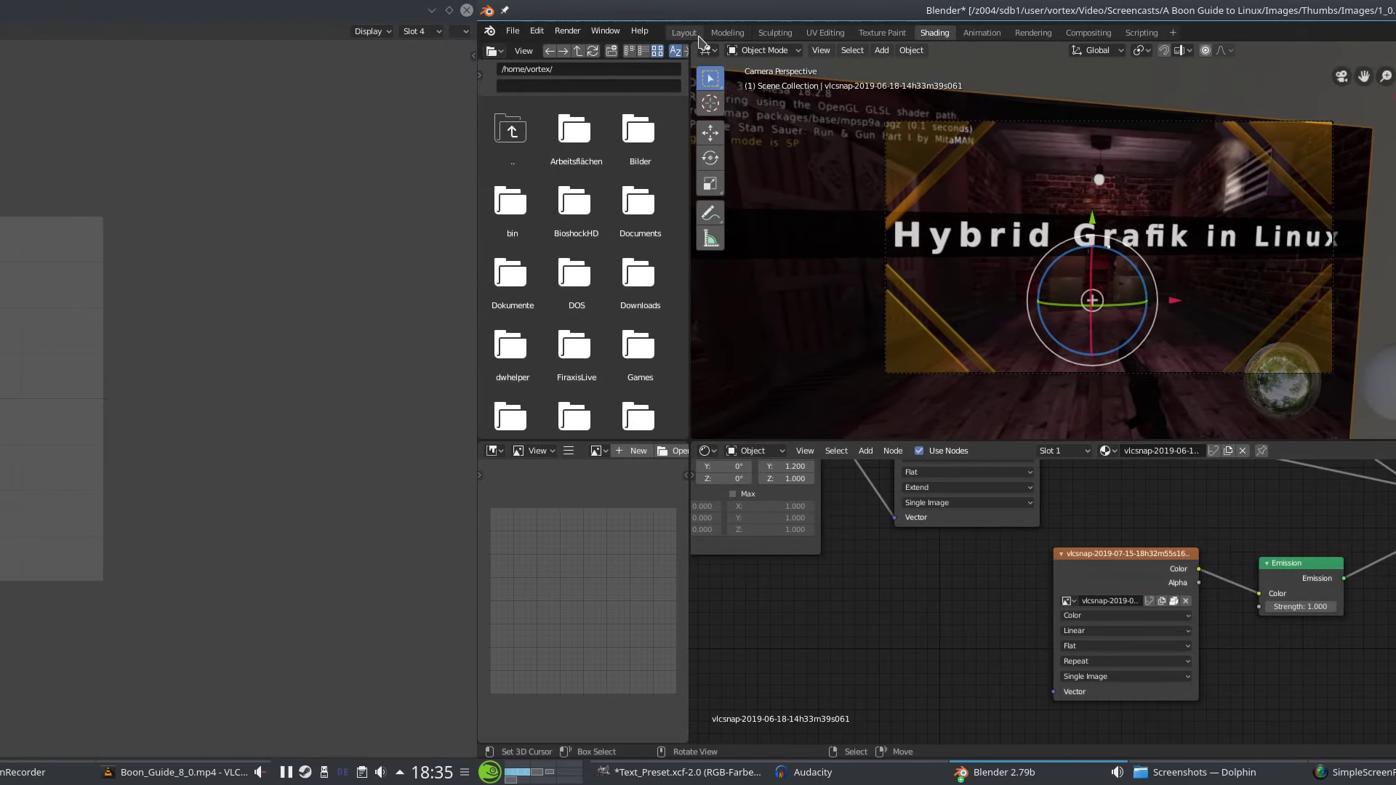
left_click(656, 33)
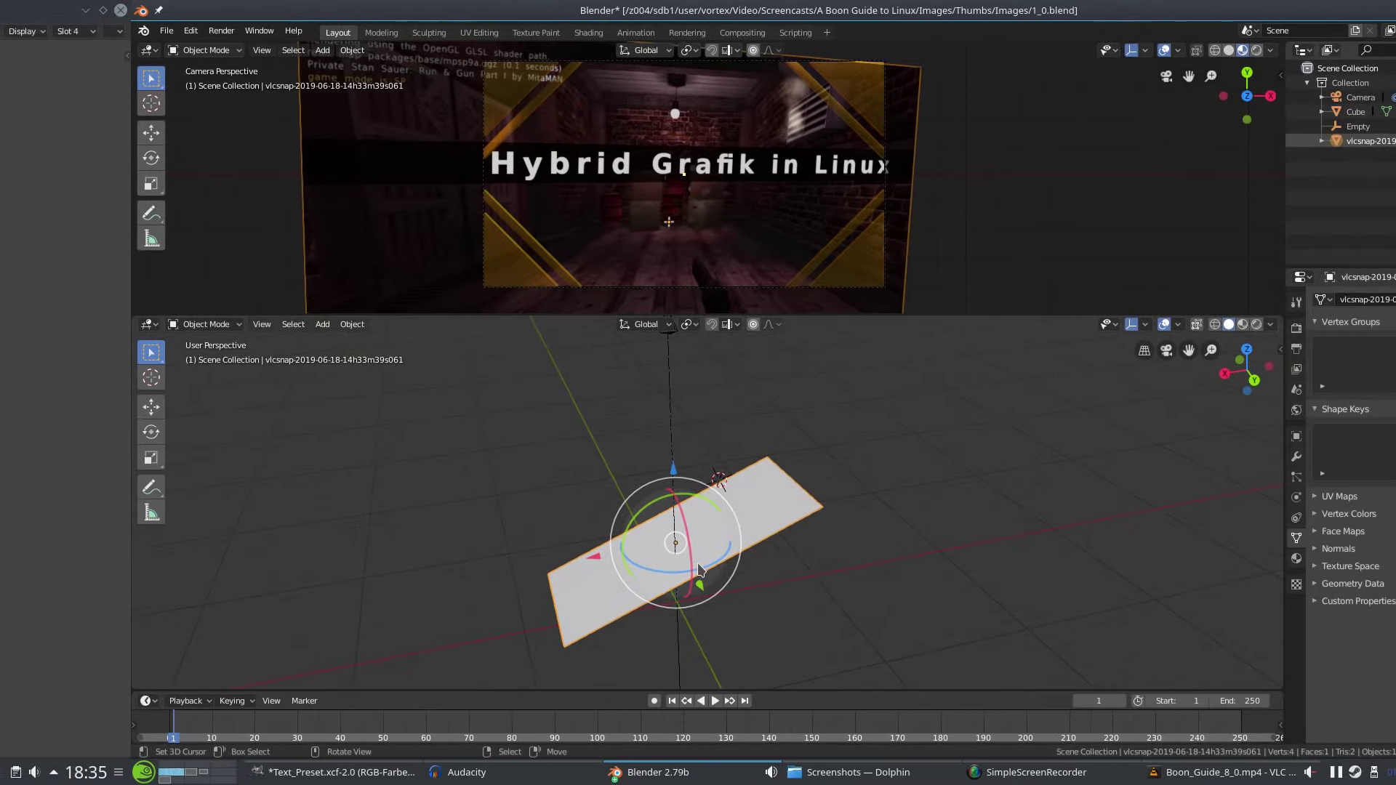
key("alt+r")
left_click_drag(690, 496, 695, 544)
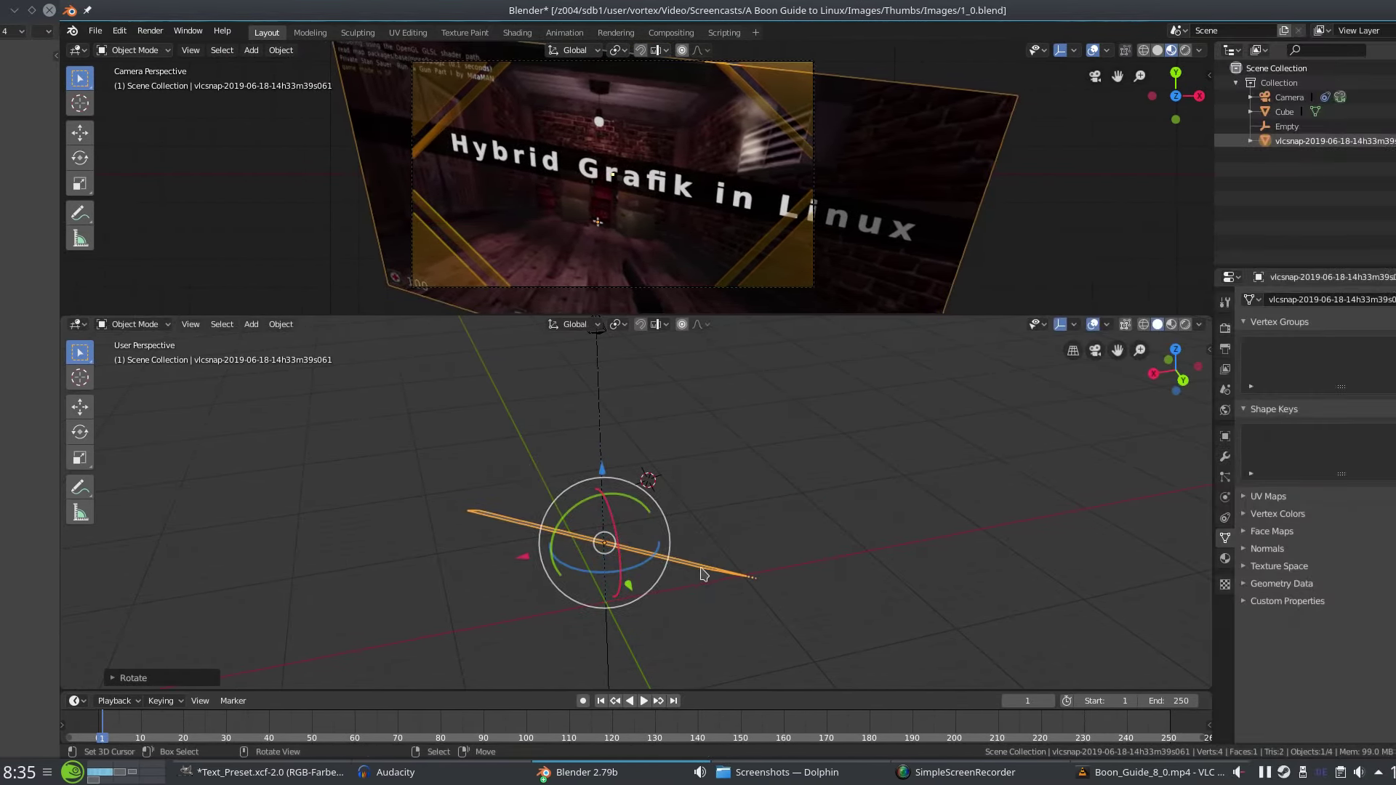
key("g")
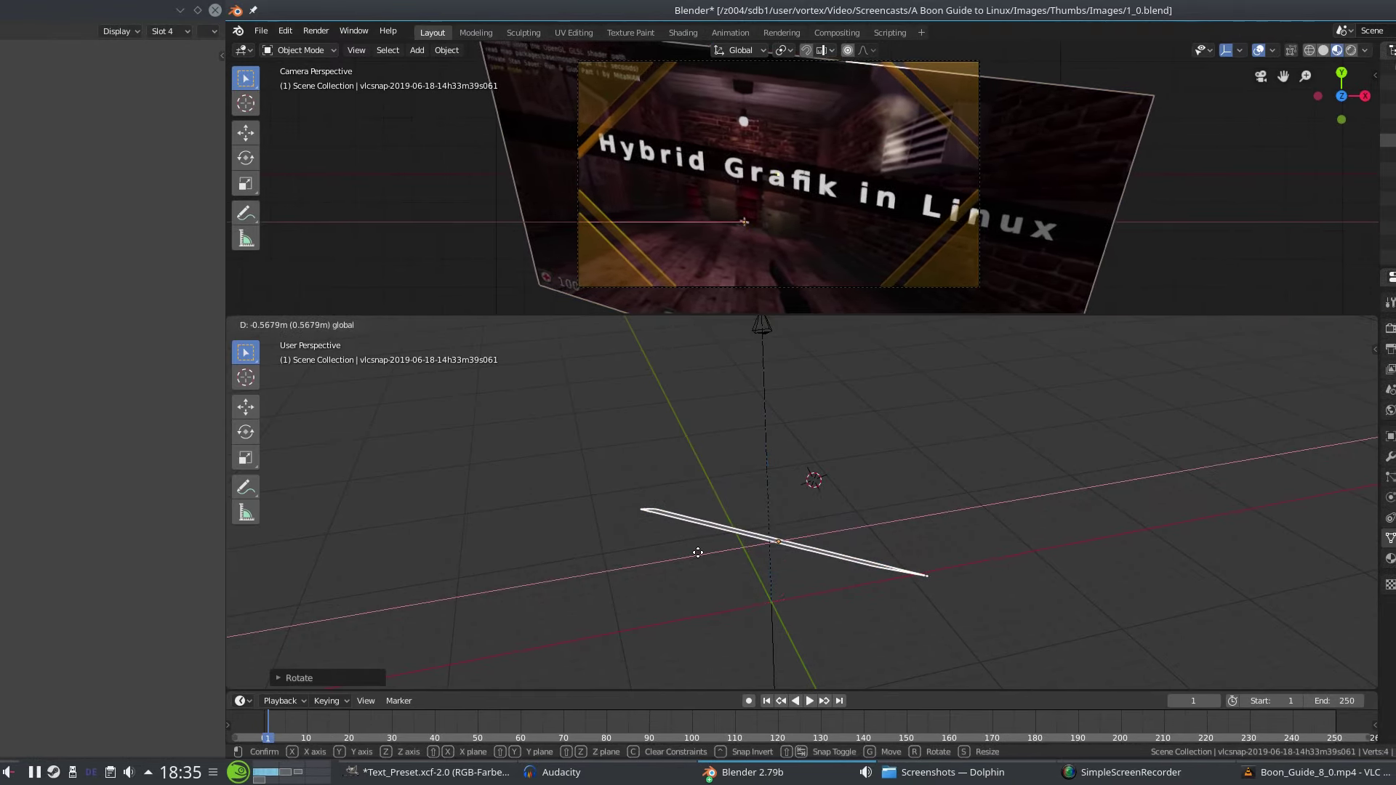
left_click(698, 552)
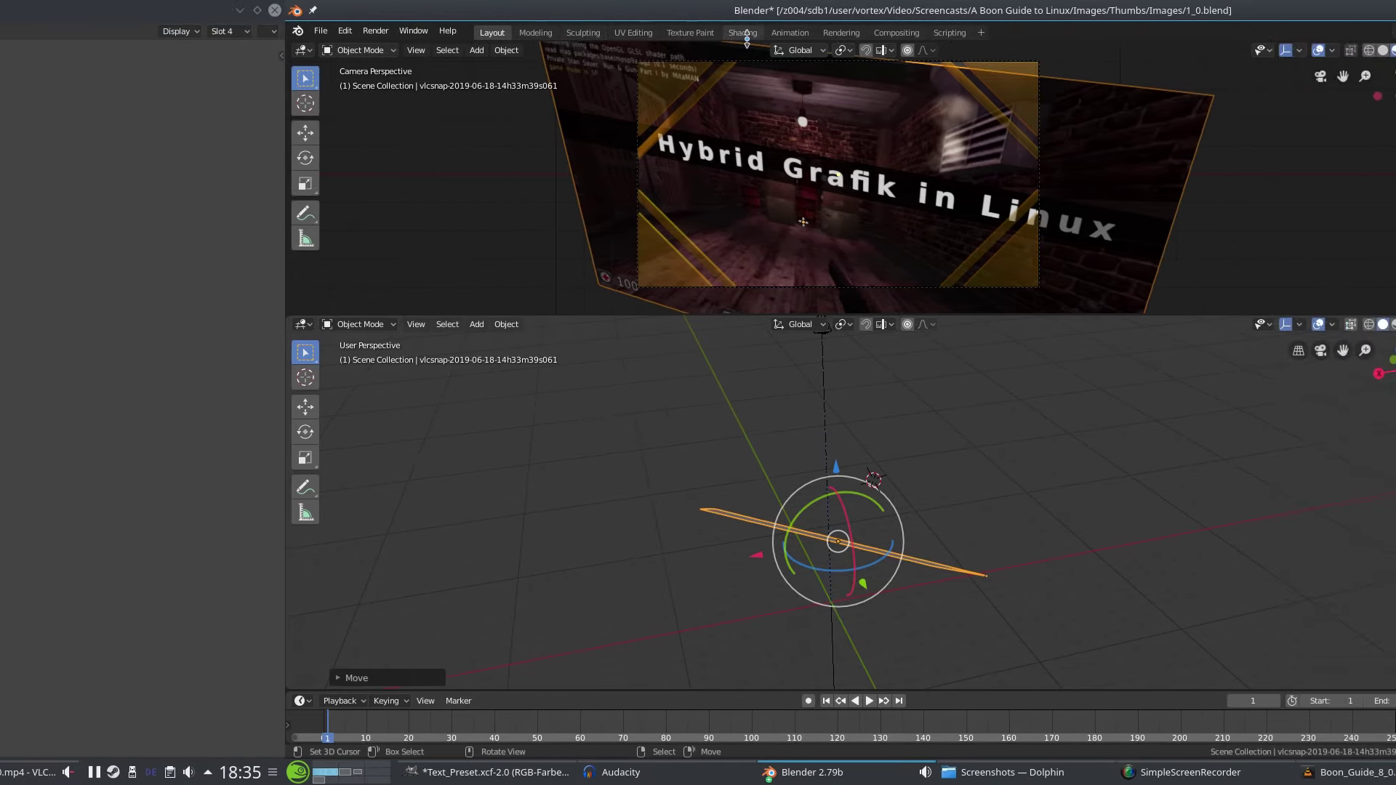
Type 0 into the Mapping node's Location fields and 1.0 into its Y Scale.
left_click(853, 32)
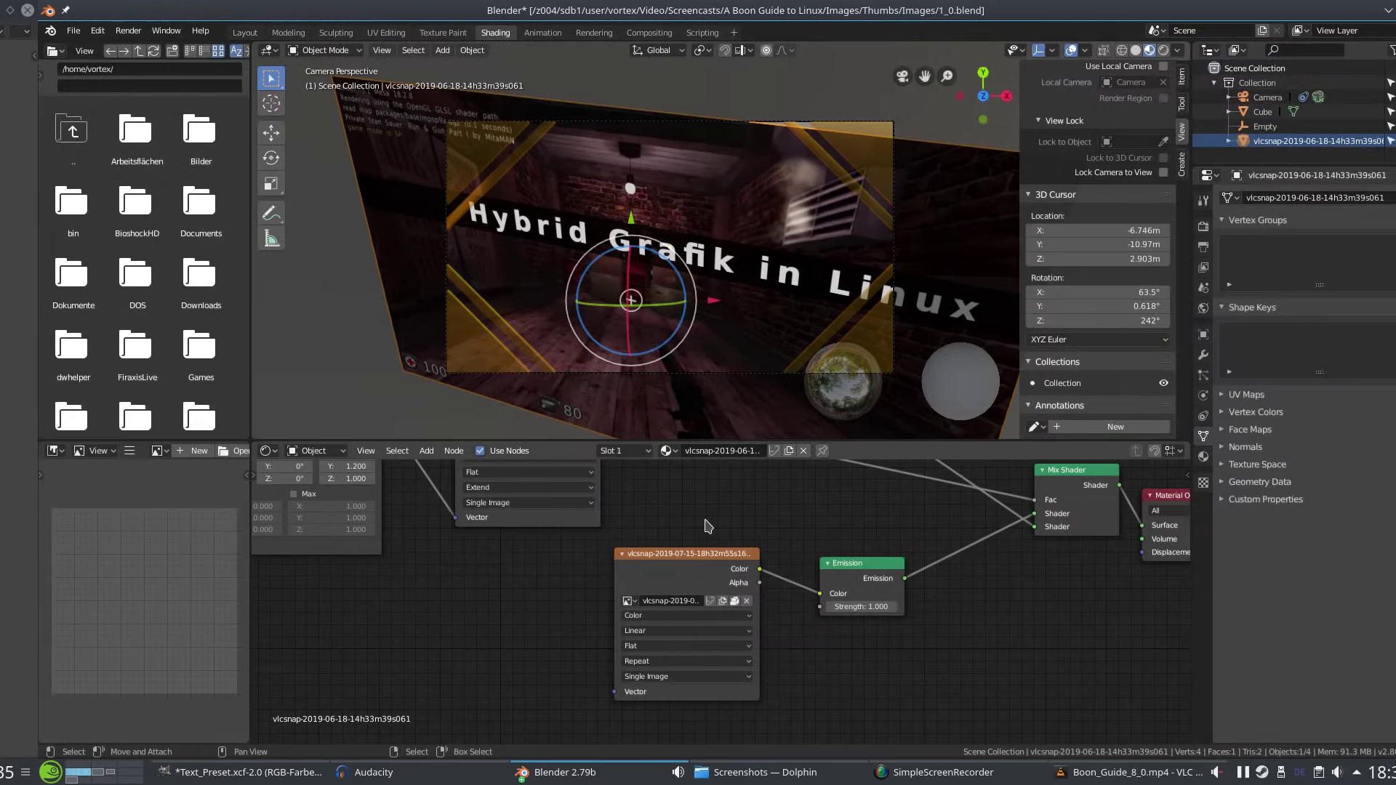
middle_click_drag(753, 523, 886, 640)
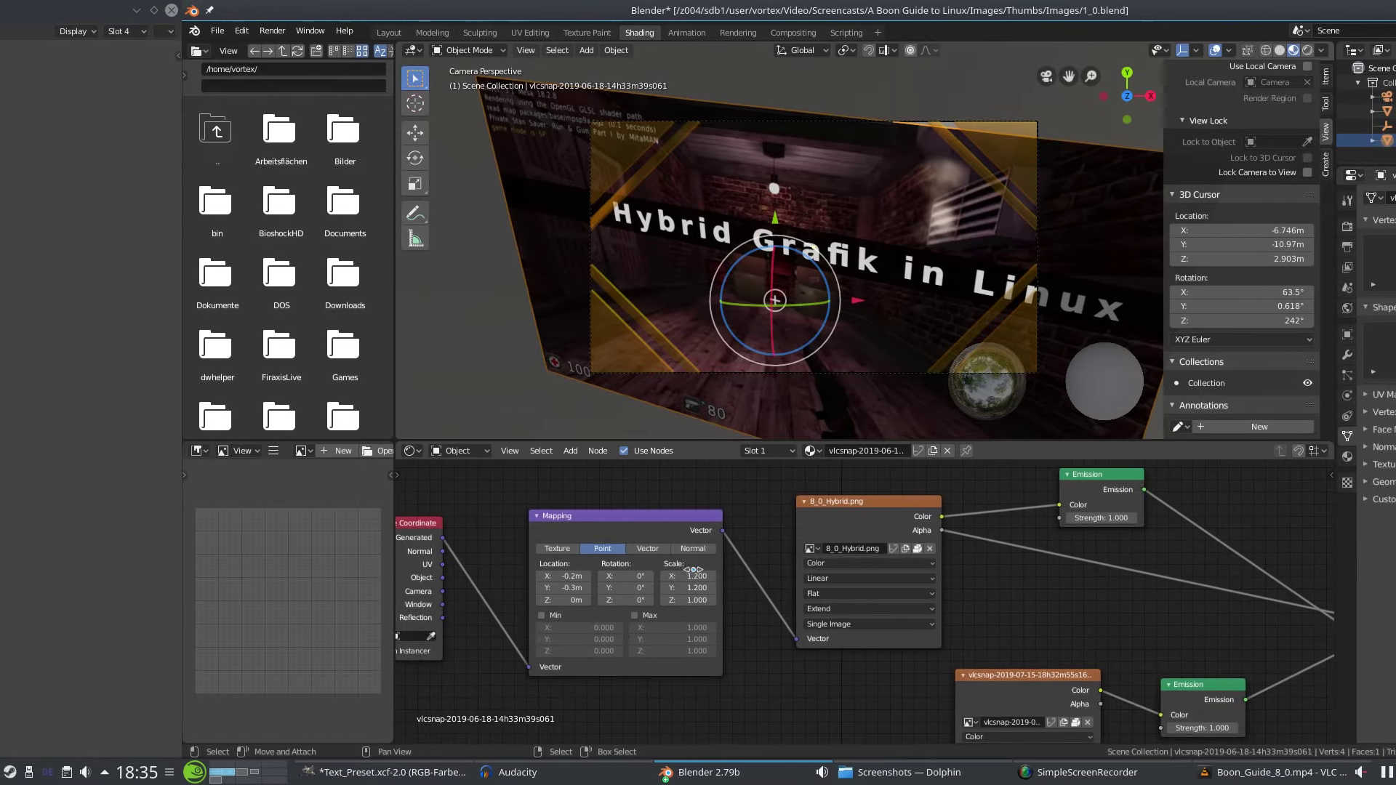
left_click(525, 576)
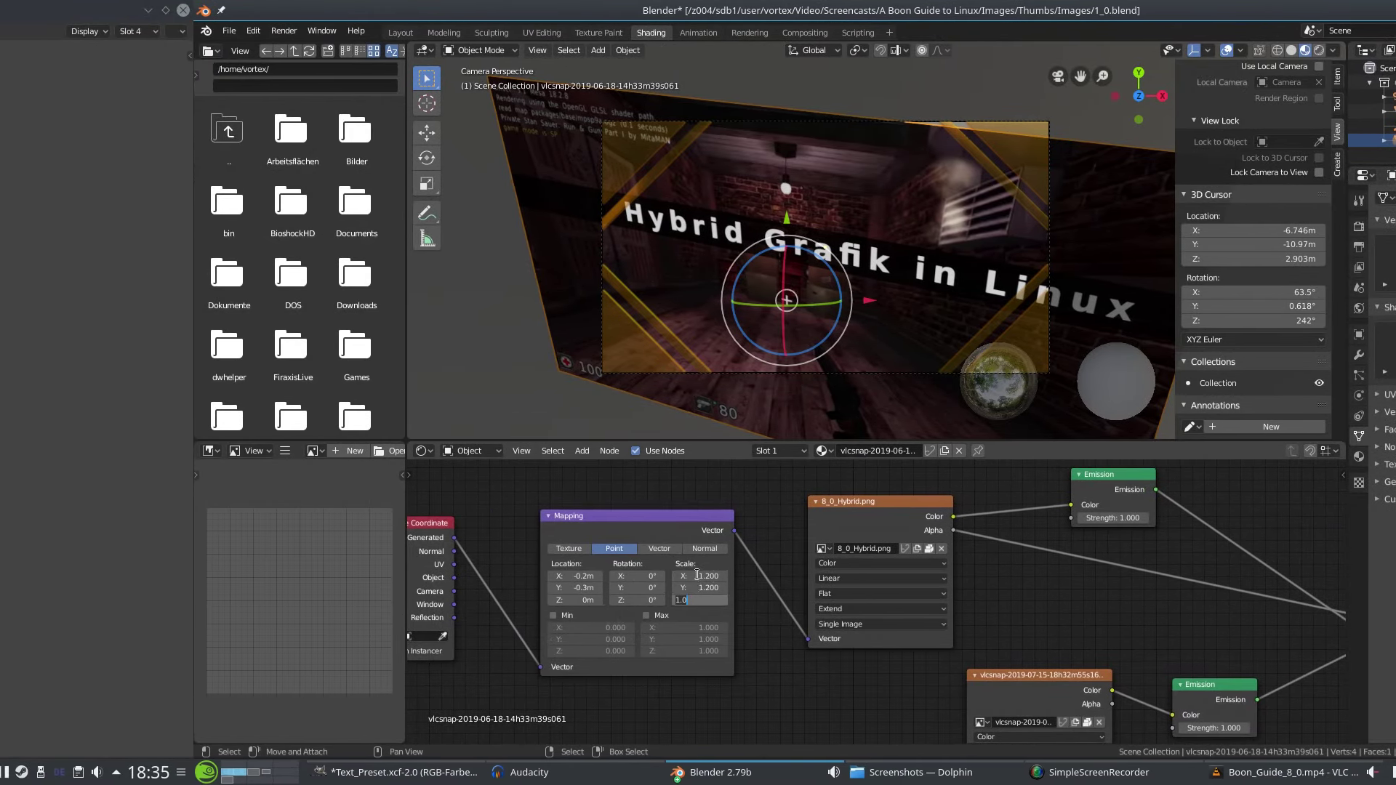
left_click(586, 575)
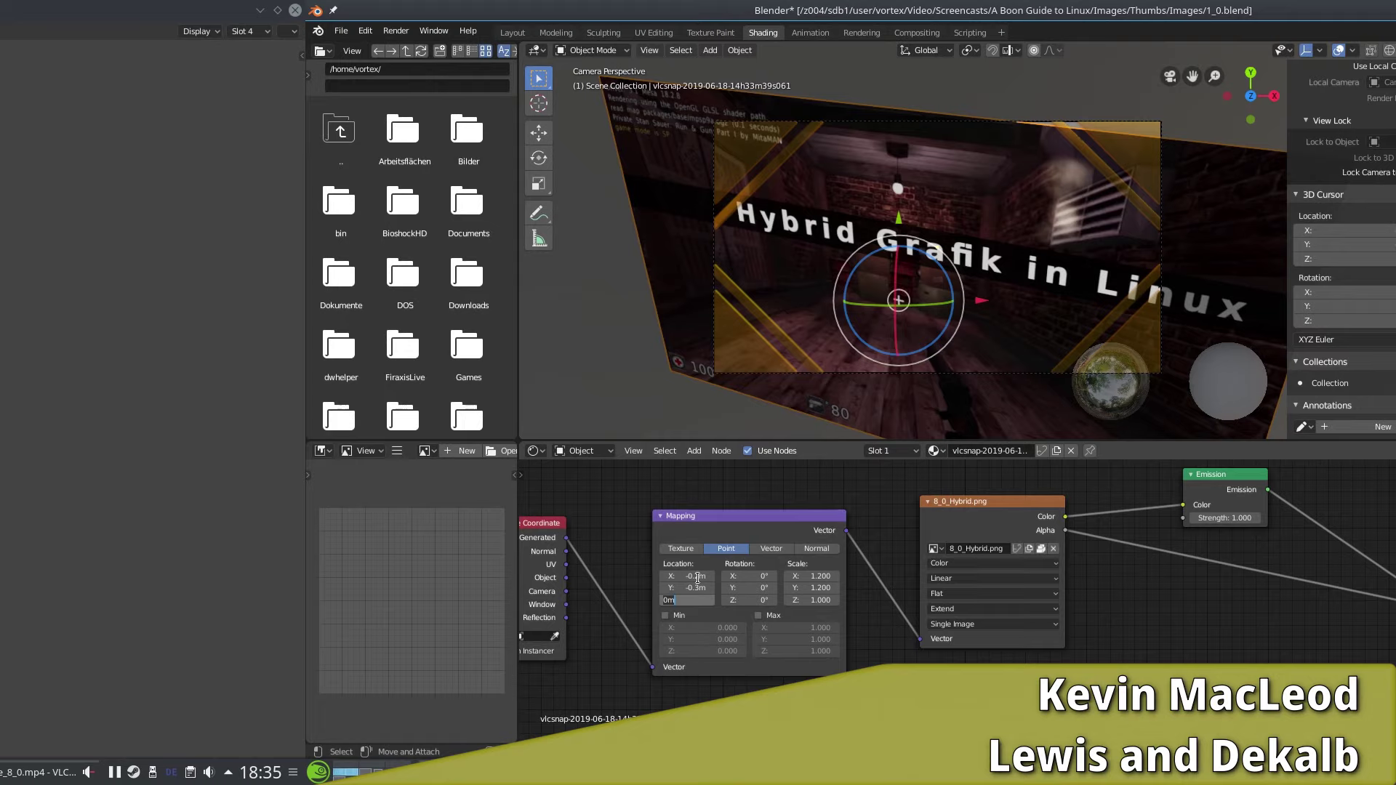
type("0m")
key("Tab")
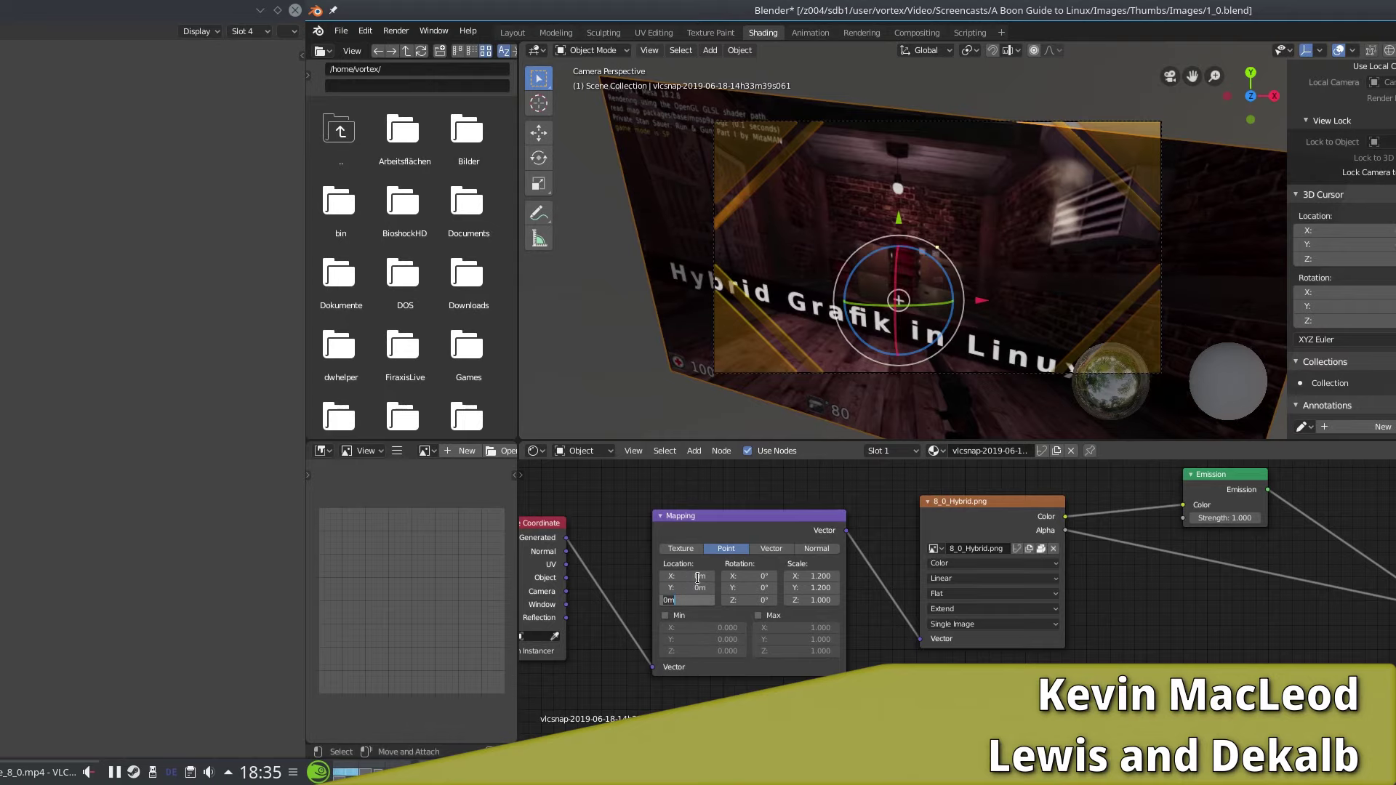
key("Return")
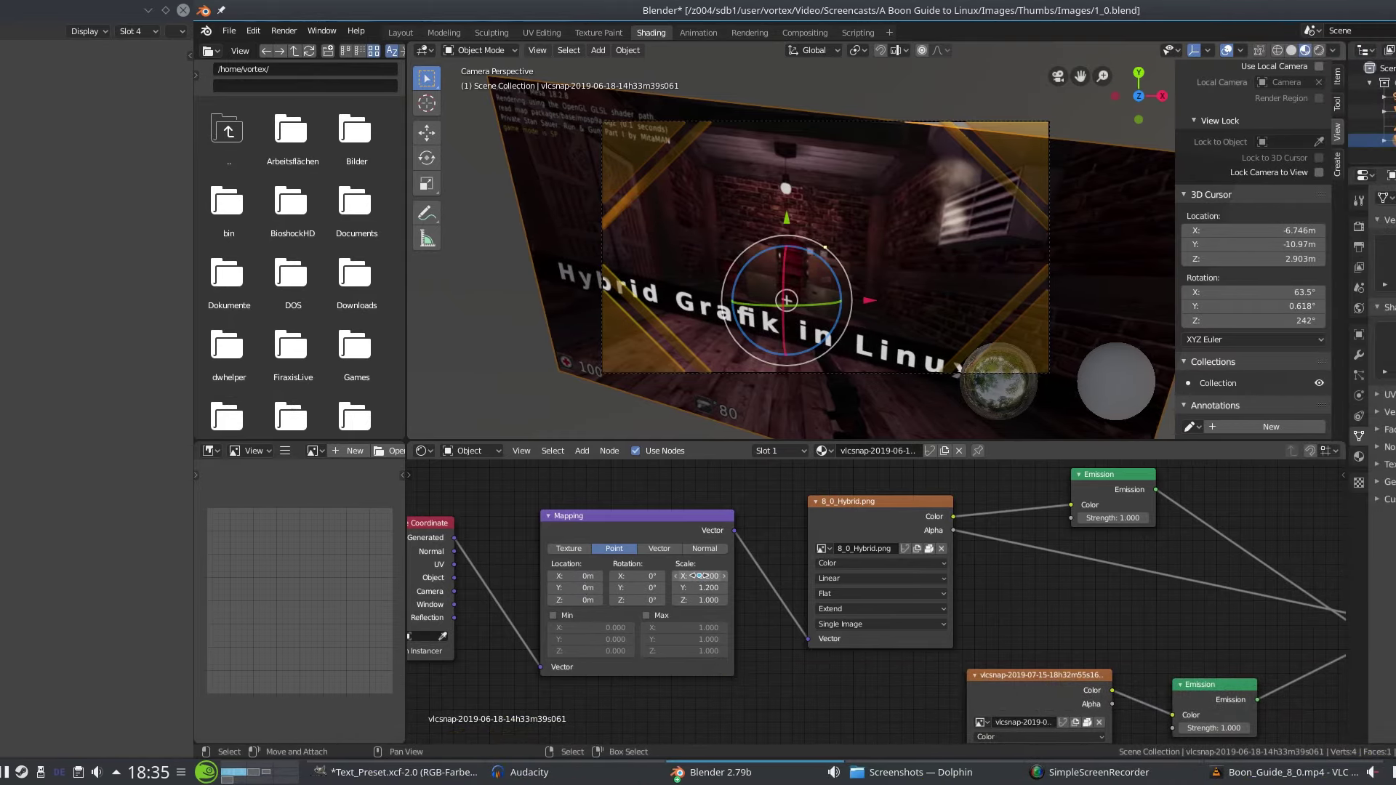
type("1")
key("Tab")
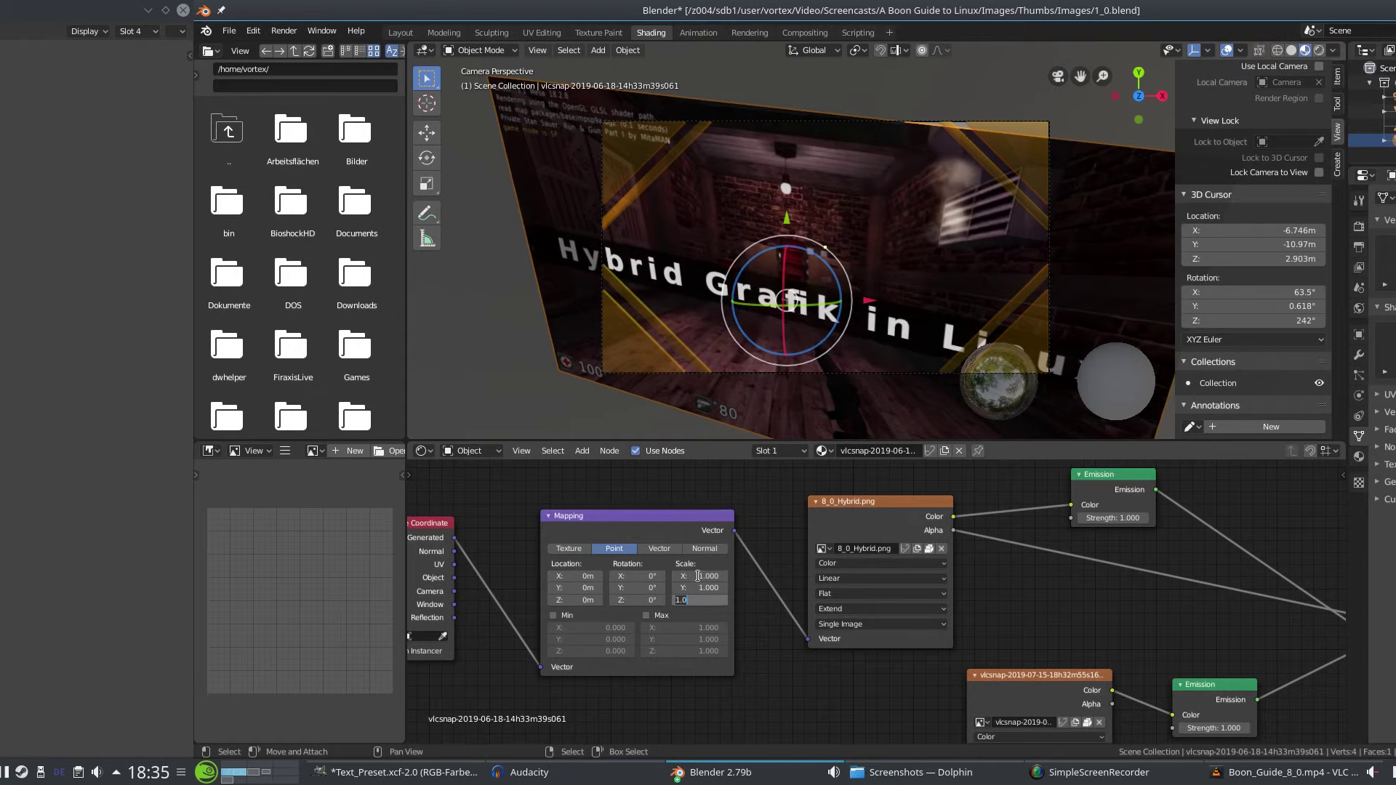
type("1.0")
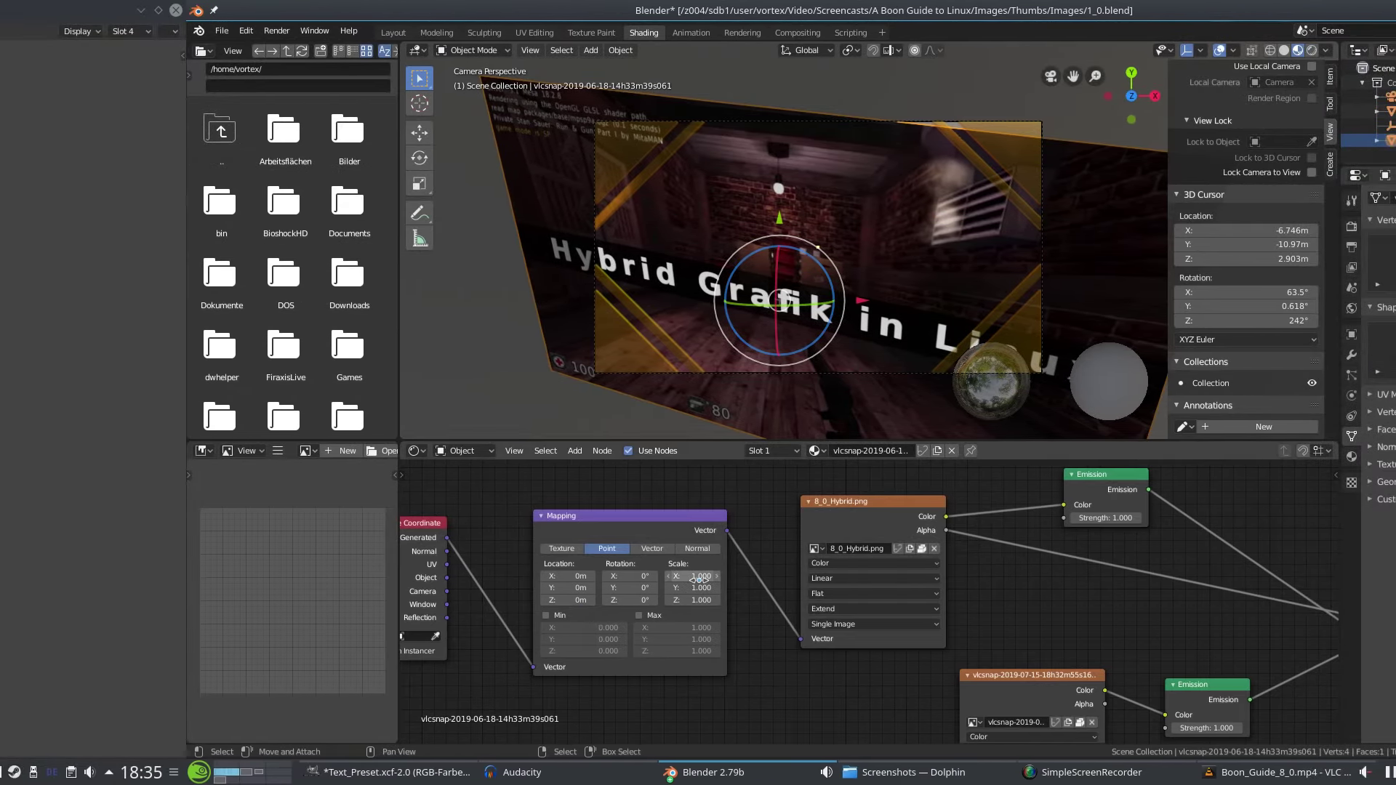
Set Mapping scale to 1.5 and offsets to -0.2 m and -0.3 m, then render with F12.
left_click(709, 575)
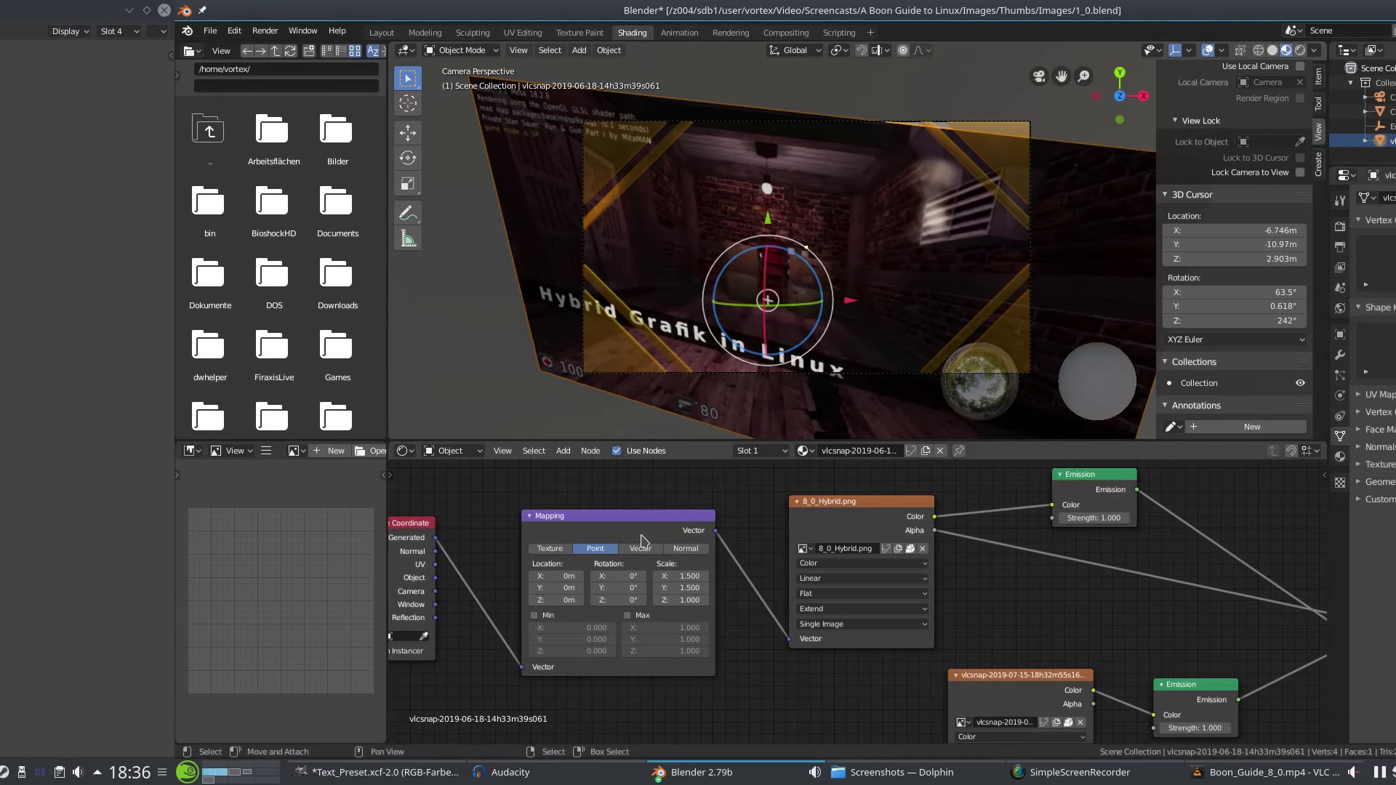
left_click_drag(564, 576, 582, 576)
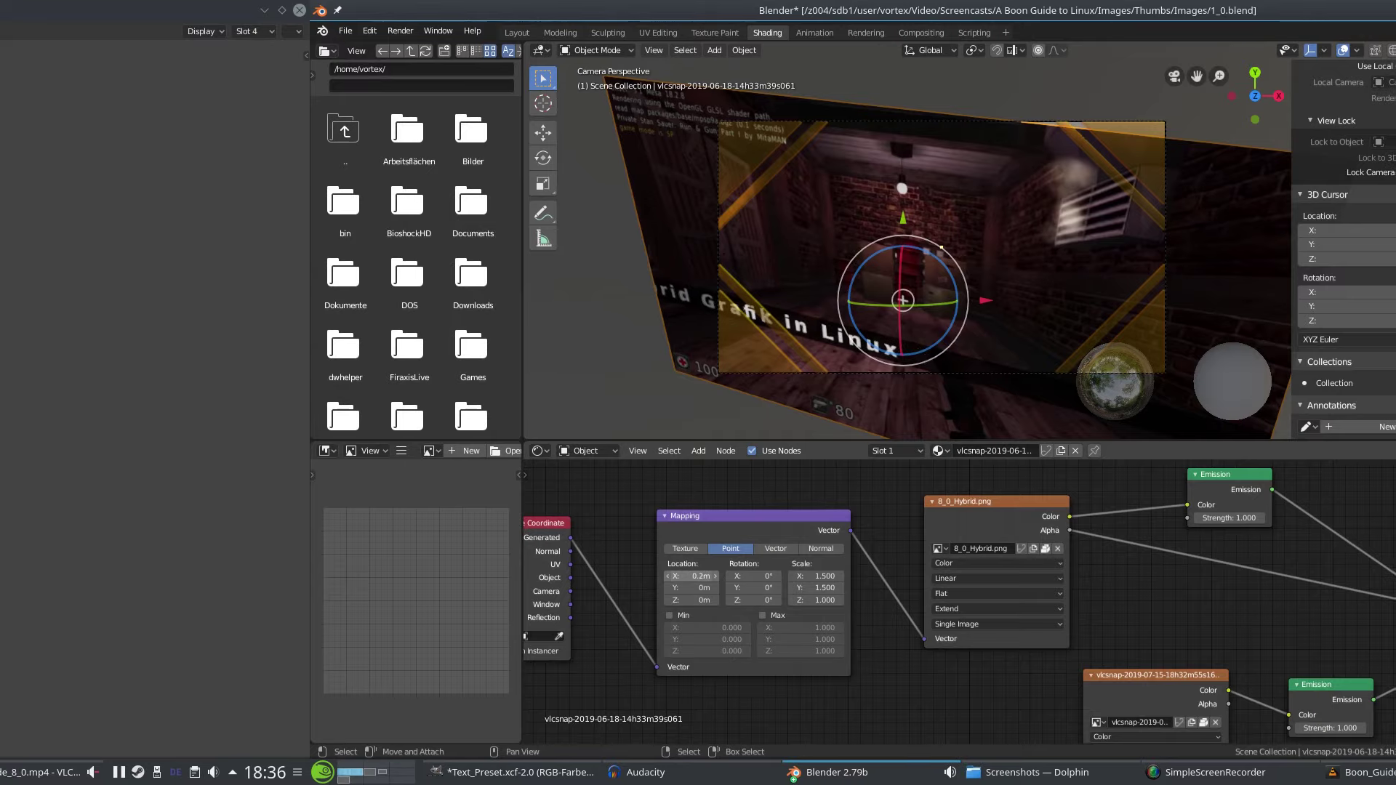
mouse_move(695, 576)
left_mouse_down()
mouse_move(658, 576)
mouse_move(709, 587)
mouse_move(662, 587)
left_mouse_up()
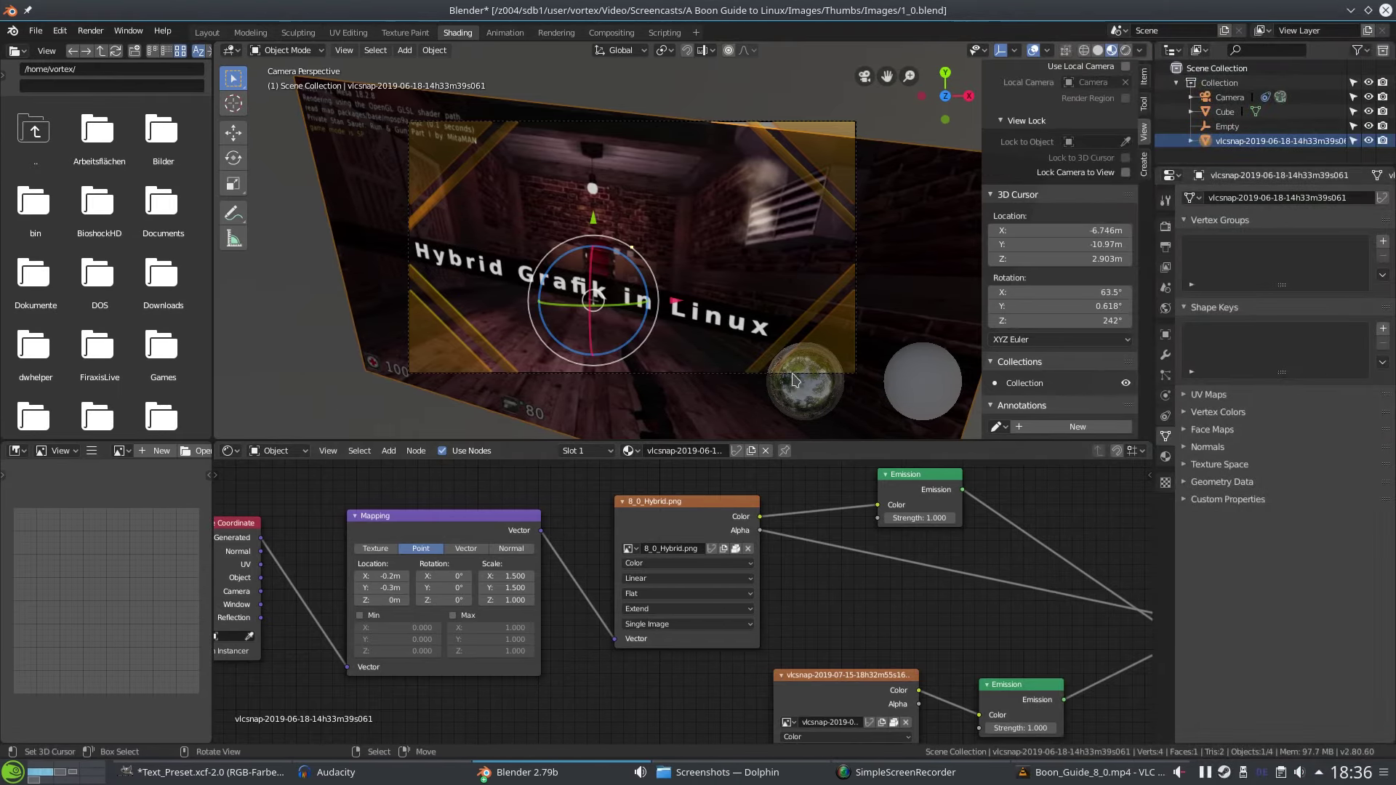
key("F12")
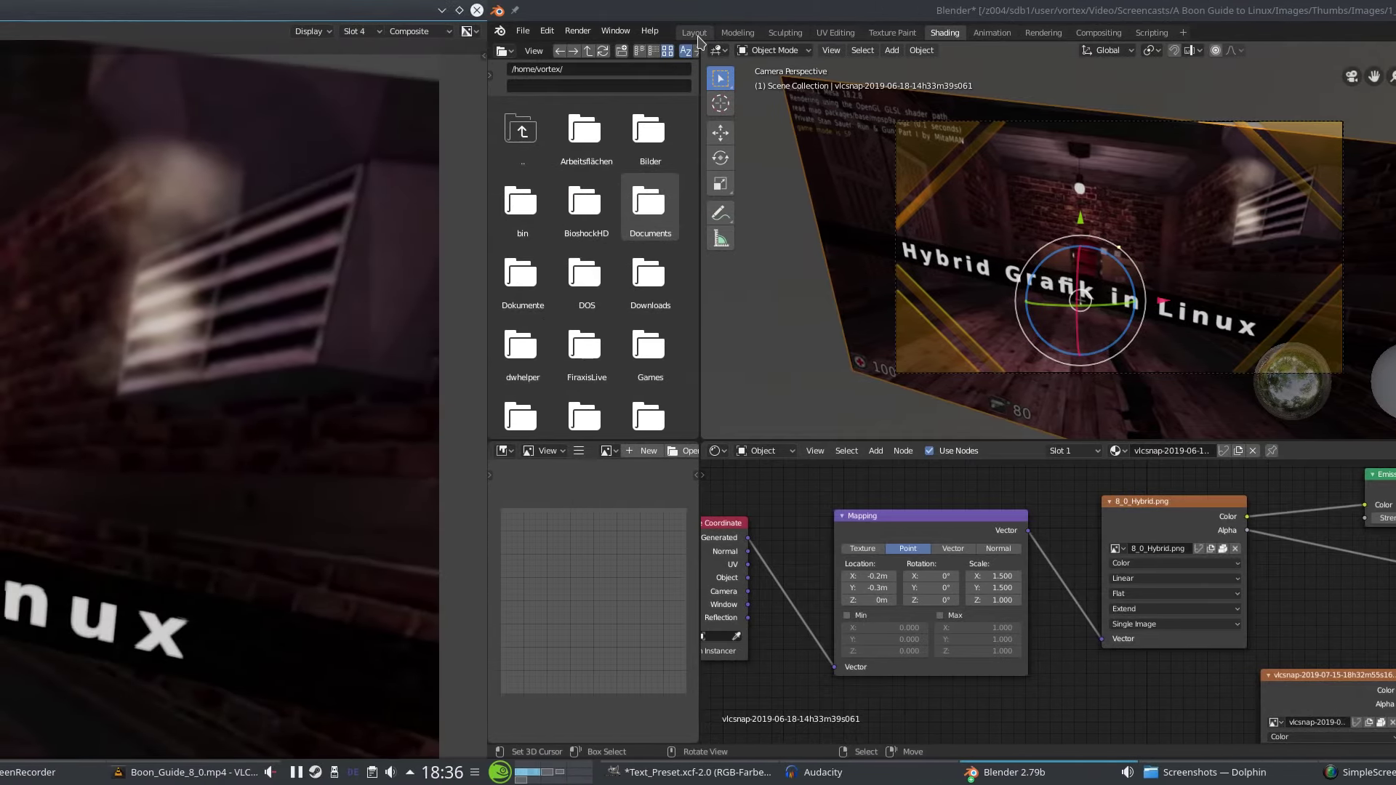
Shift the banner plane along the Z axis in Layout and render the camera view again.
left_click(696, 33)
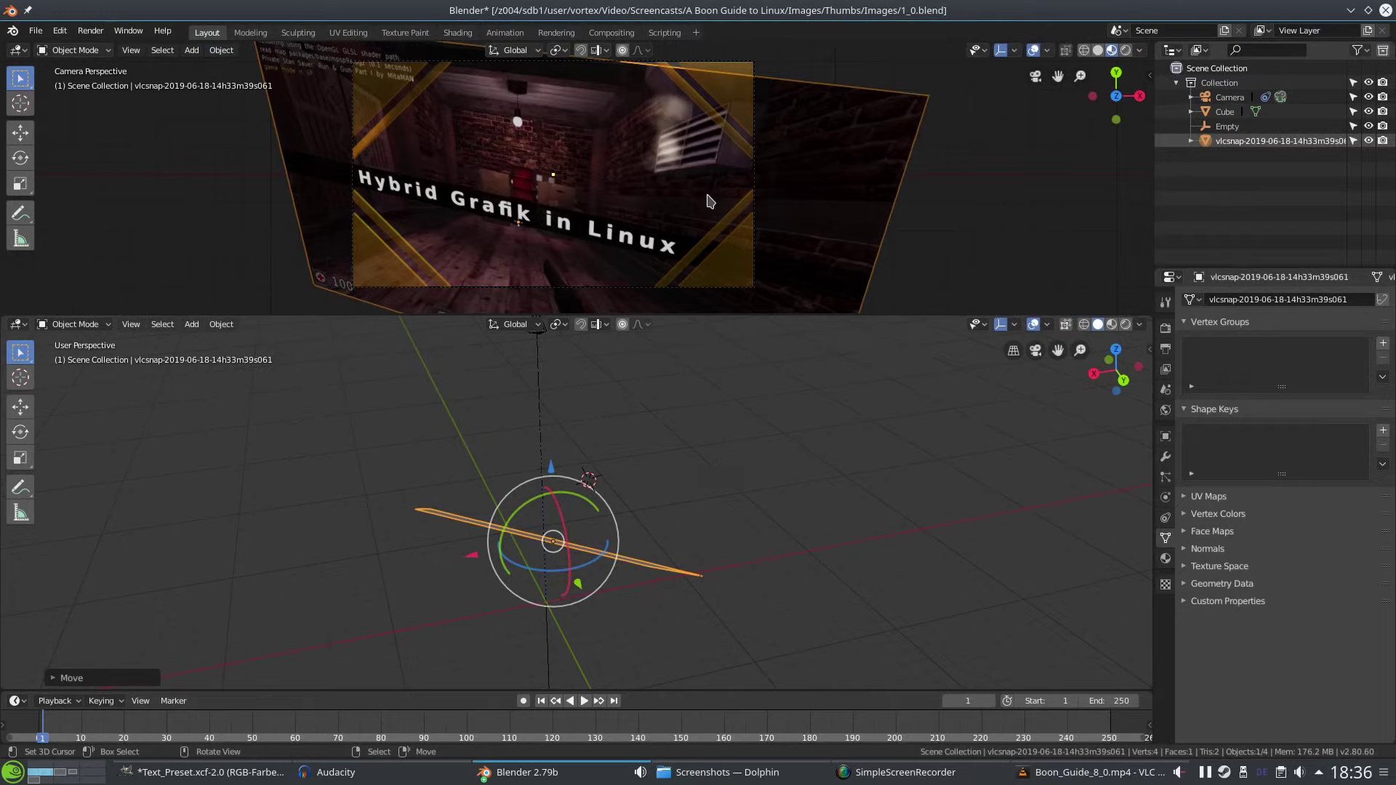
middle_click_drag(711, 202, 714, 211, "shift")
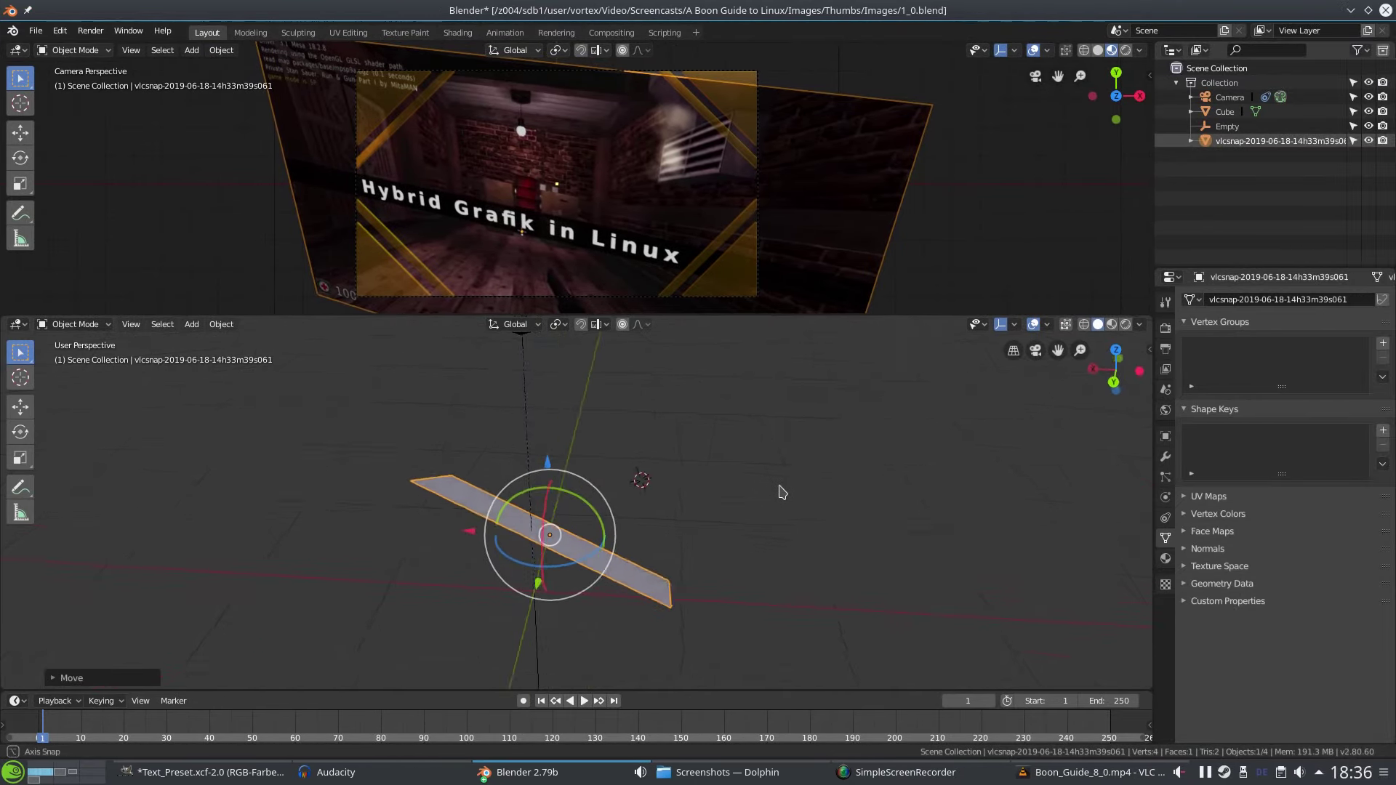
middle_click_drag(782, 492, 478, 519)
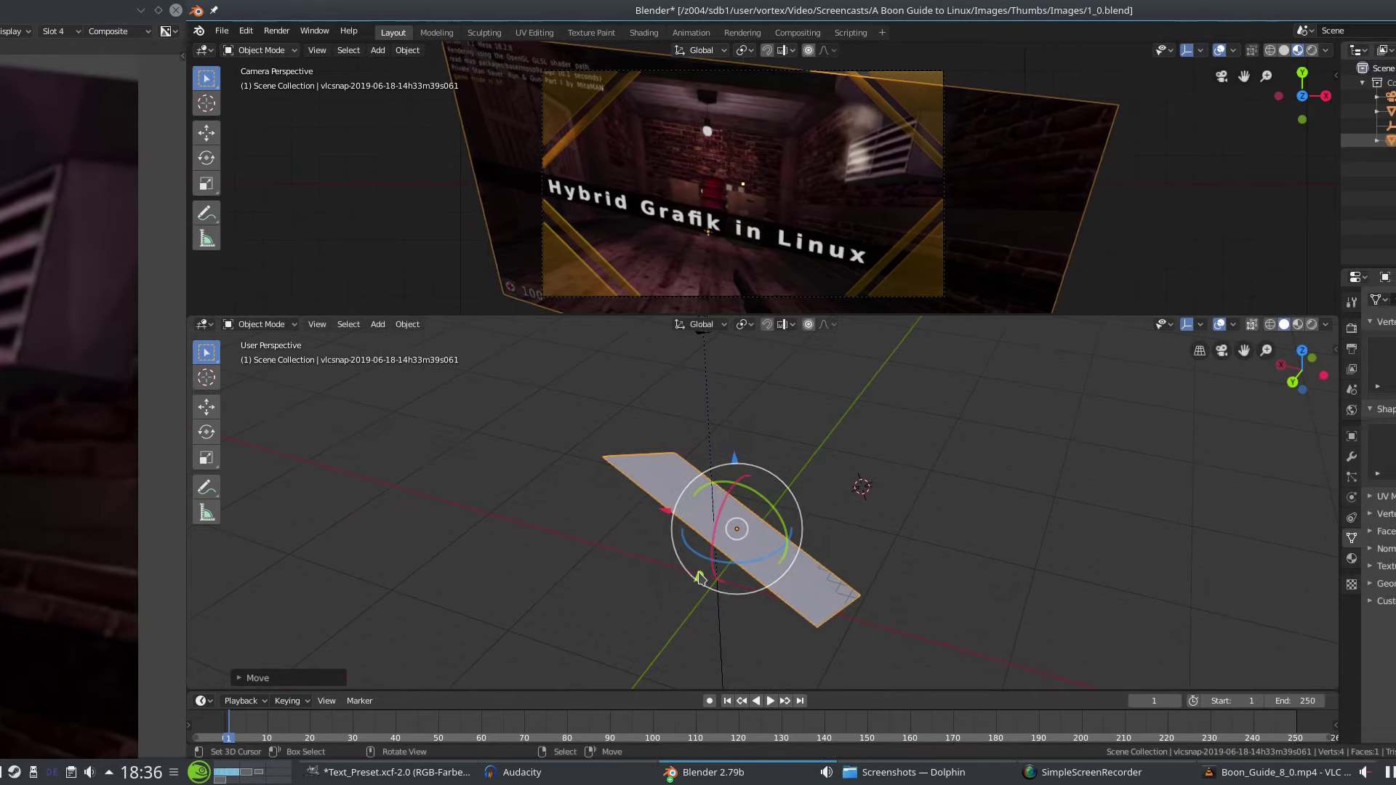
key("g")
key("z")
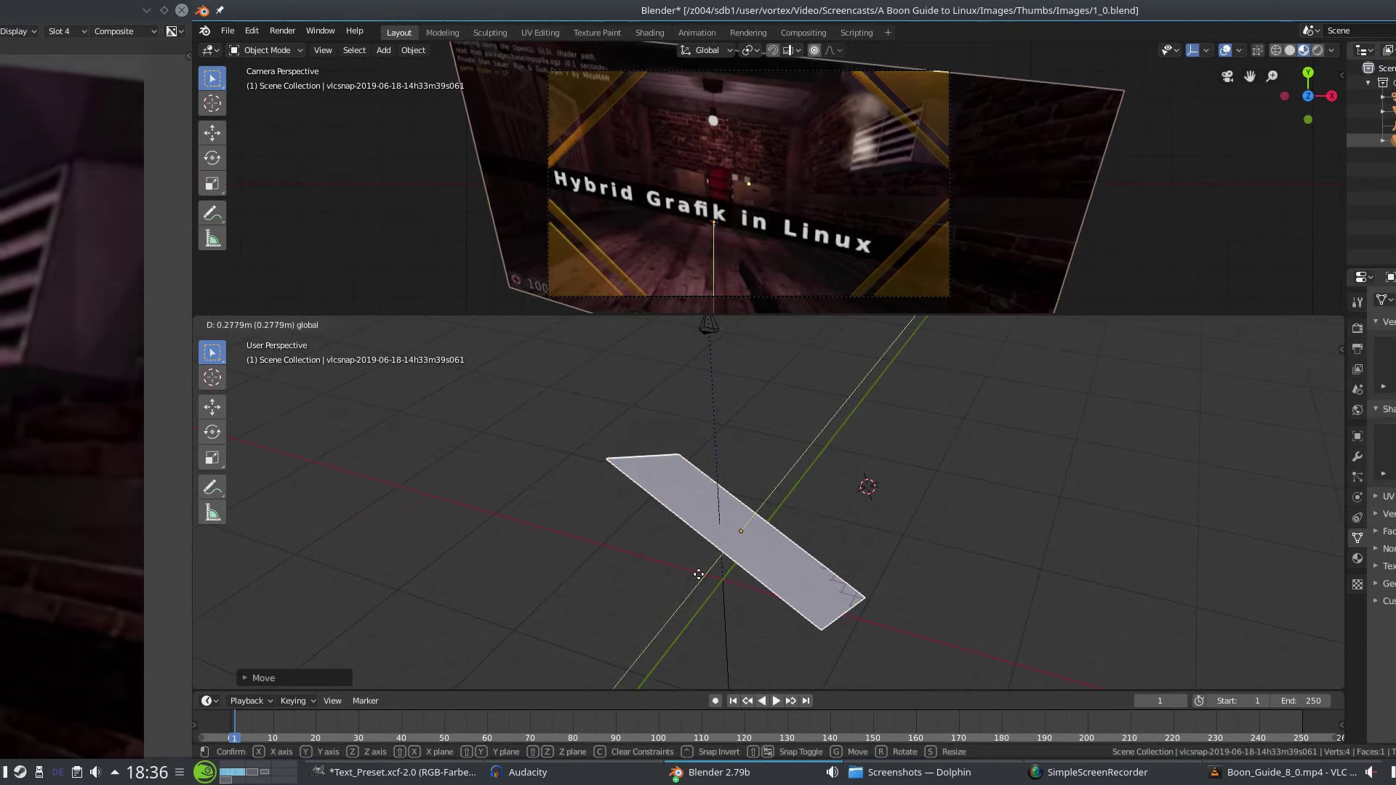
left_click(698, 574)
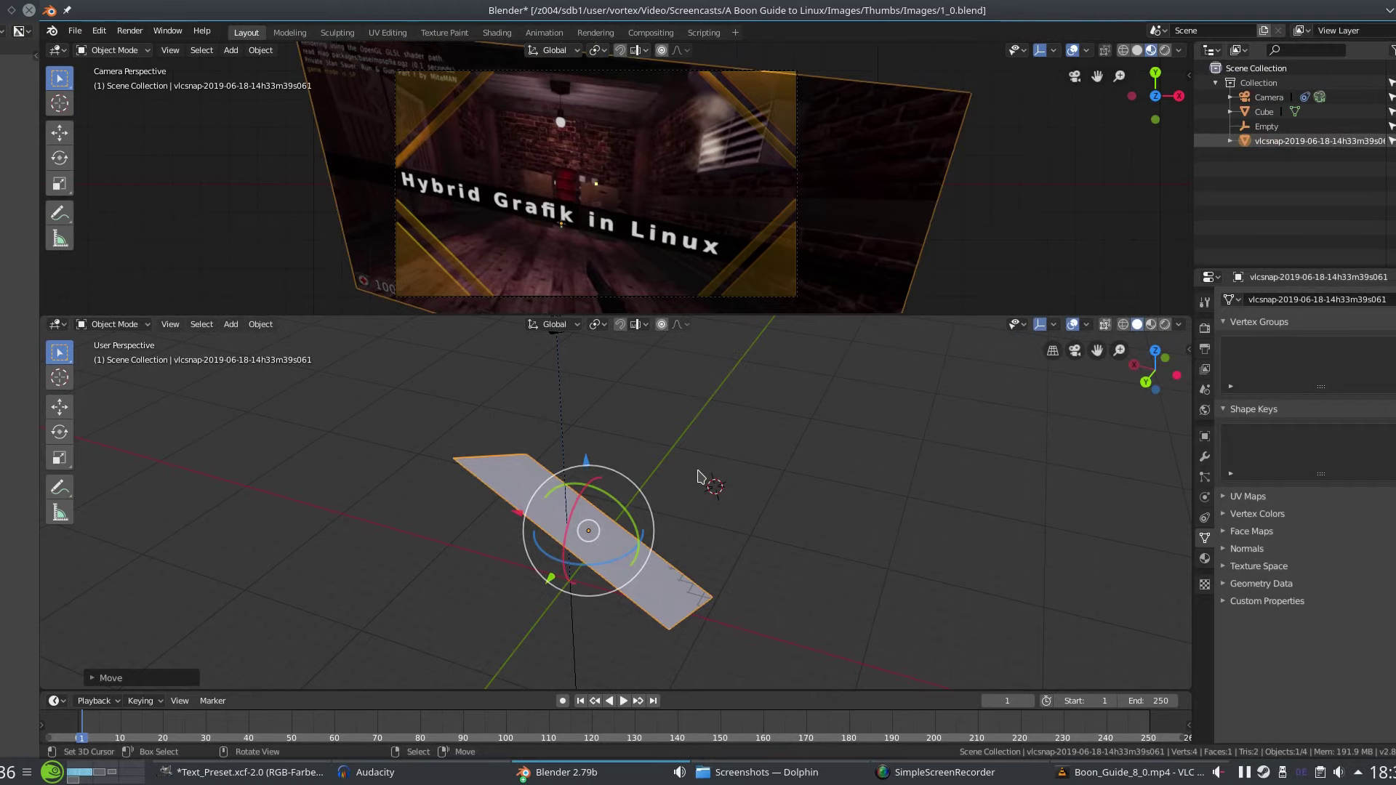
key("F12")
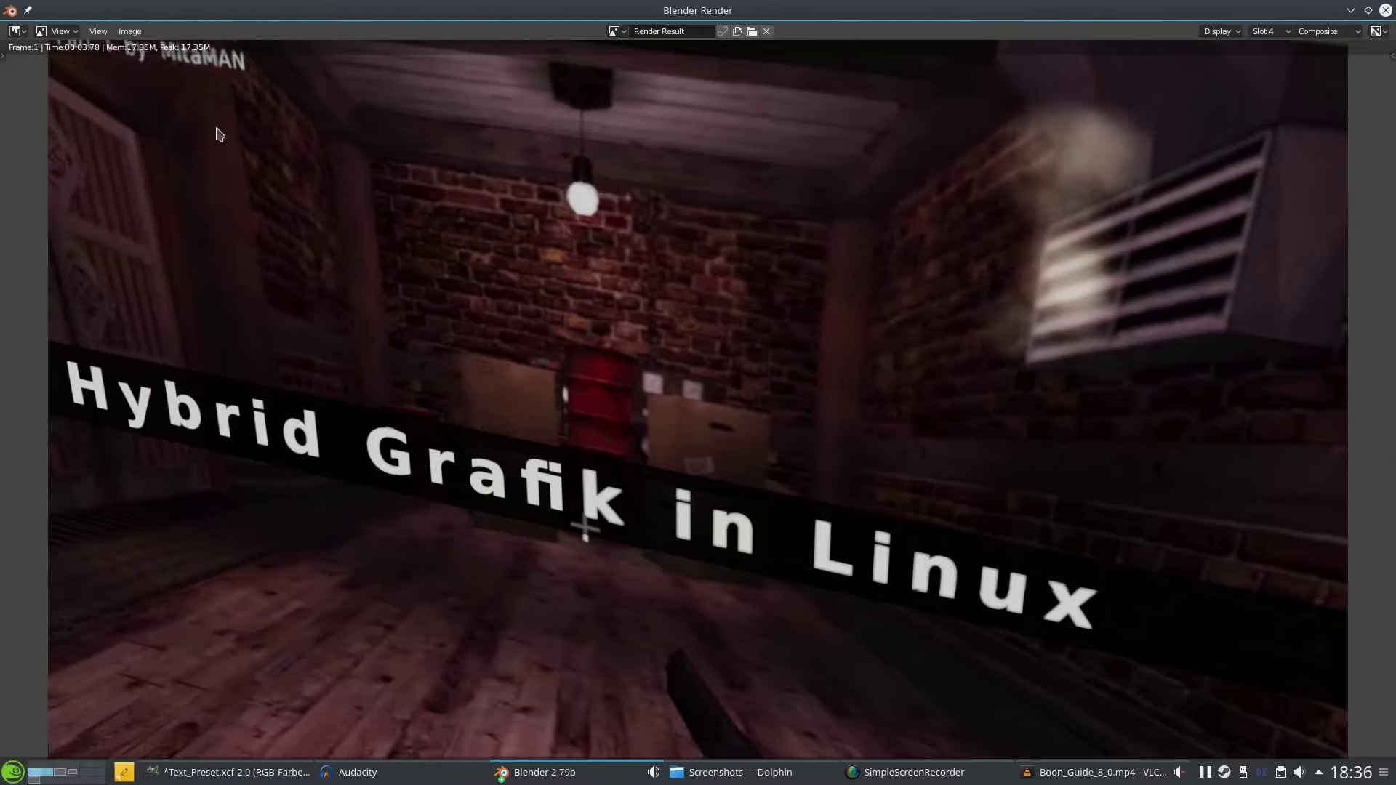
Save a copy of the render result as 8_0_Hybrid.png in Thumbs/Images.
left_click(125, 35)
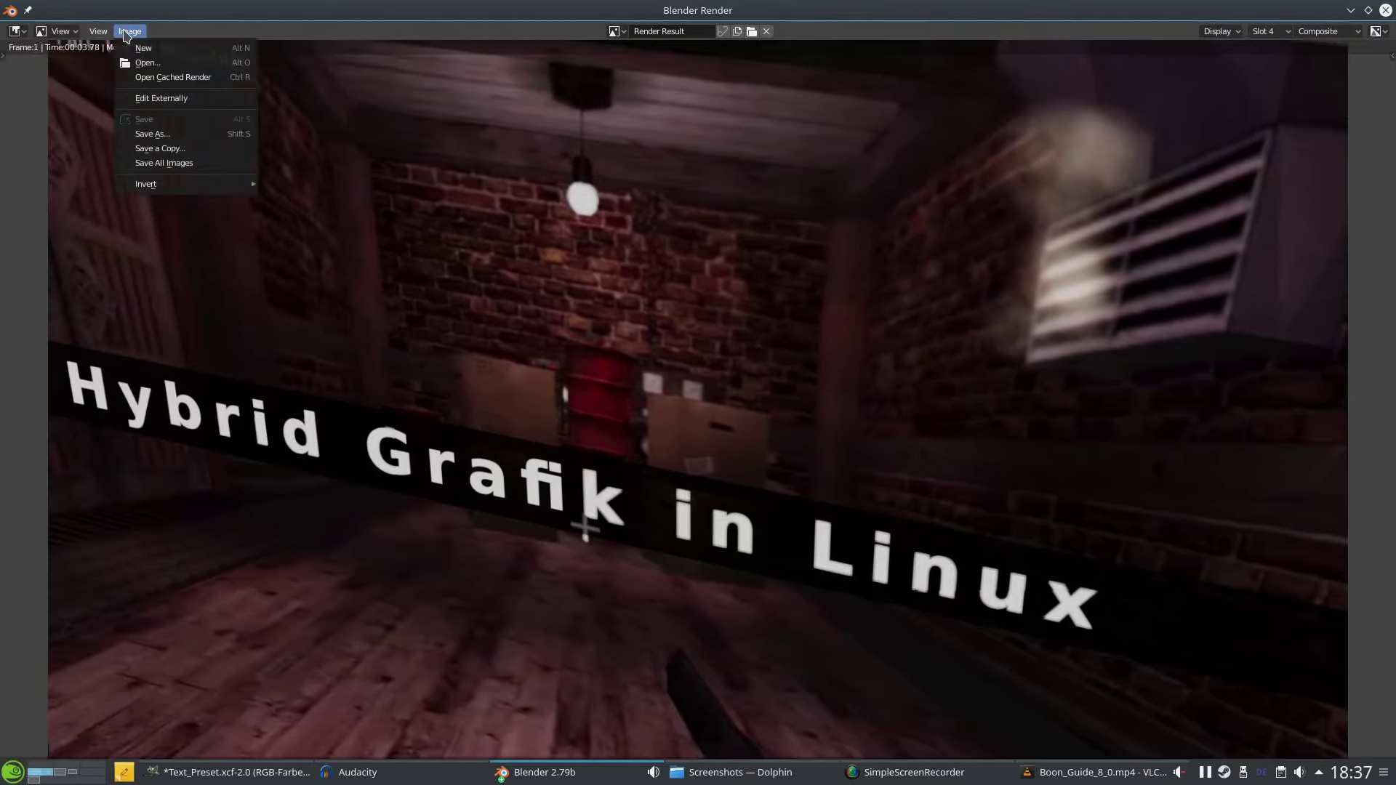
left_click(194, 149)
left_click(1116, 135)
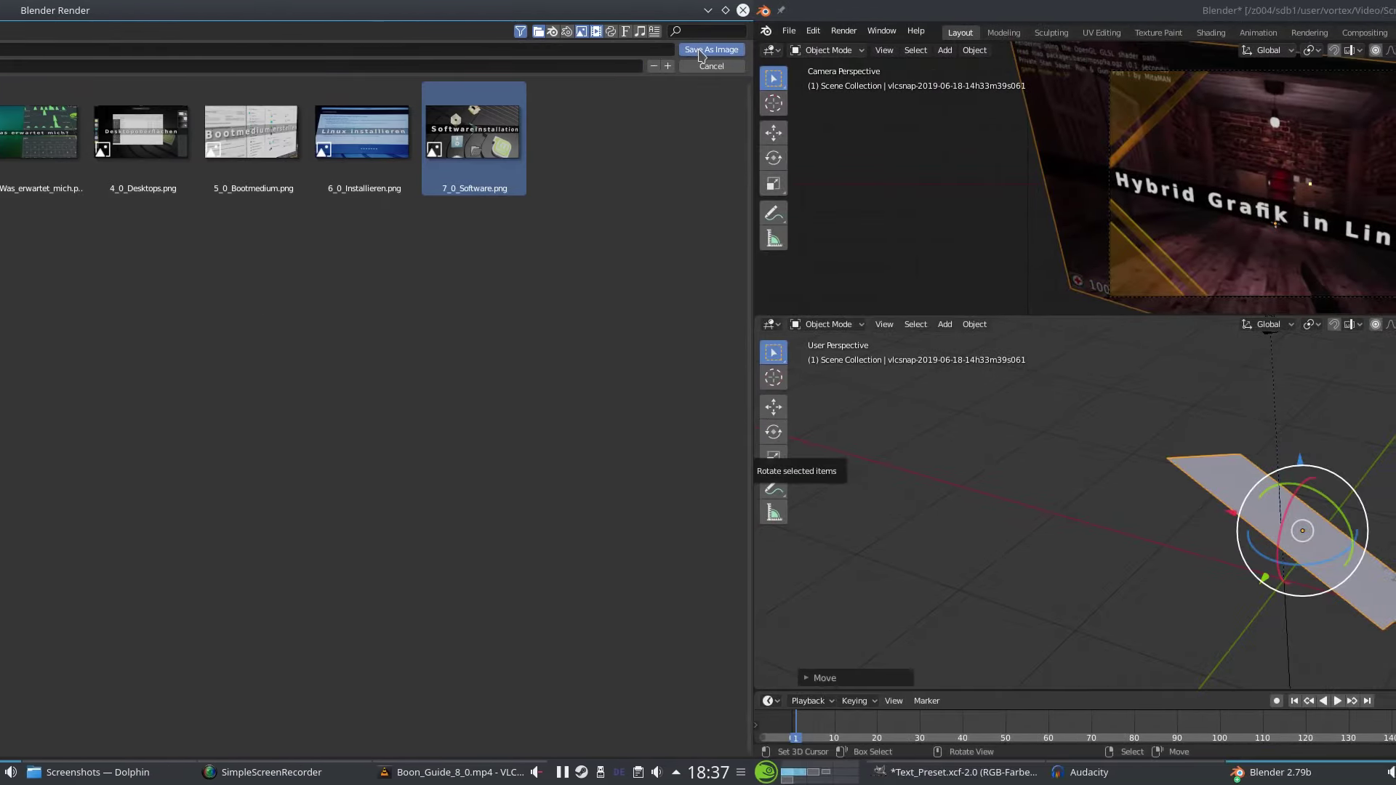
left_click(701, 55)
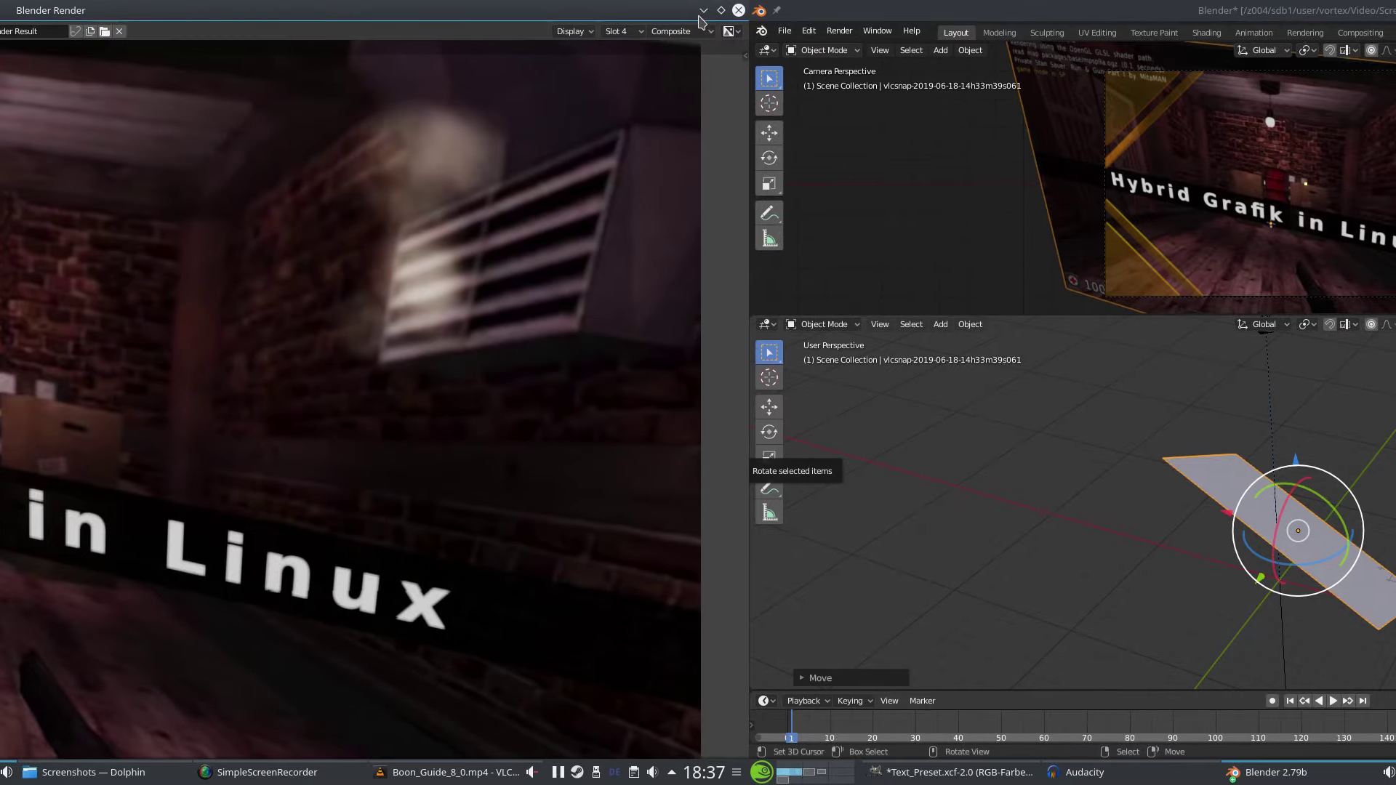
Close the render window, minimize Blender and bring up the Boon_Guide_Thumbs image in GIMP.
left_click(702, 10)
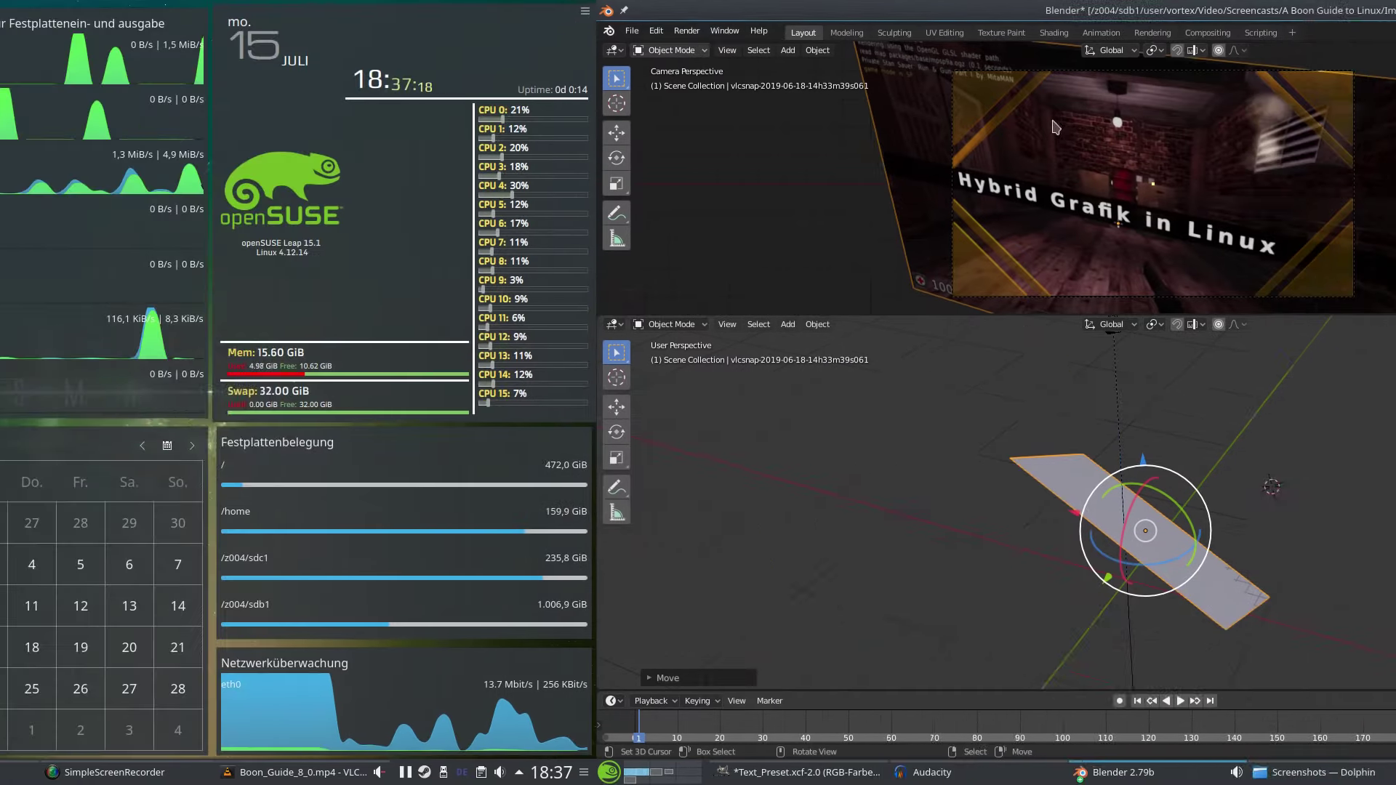
left_click(1350, 10)
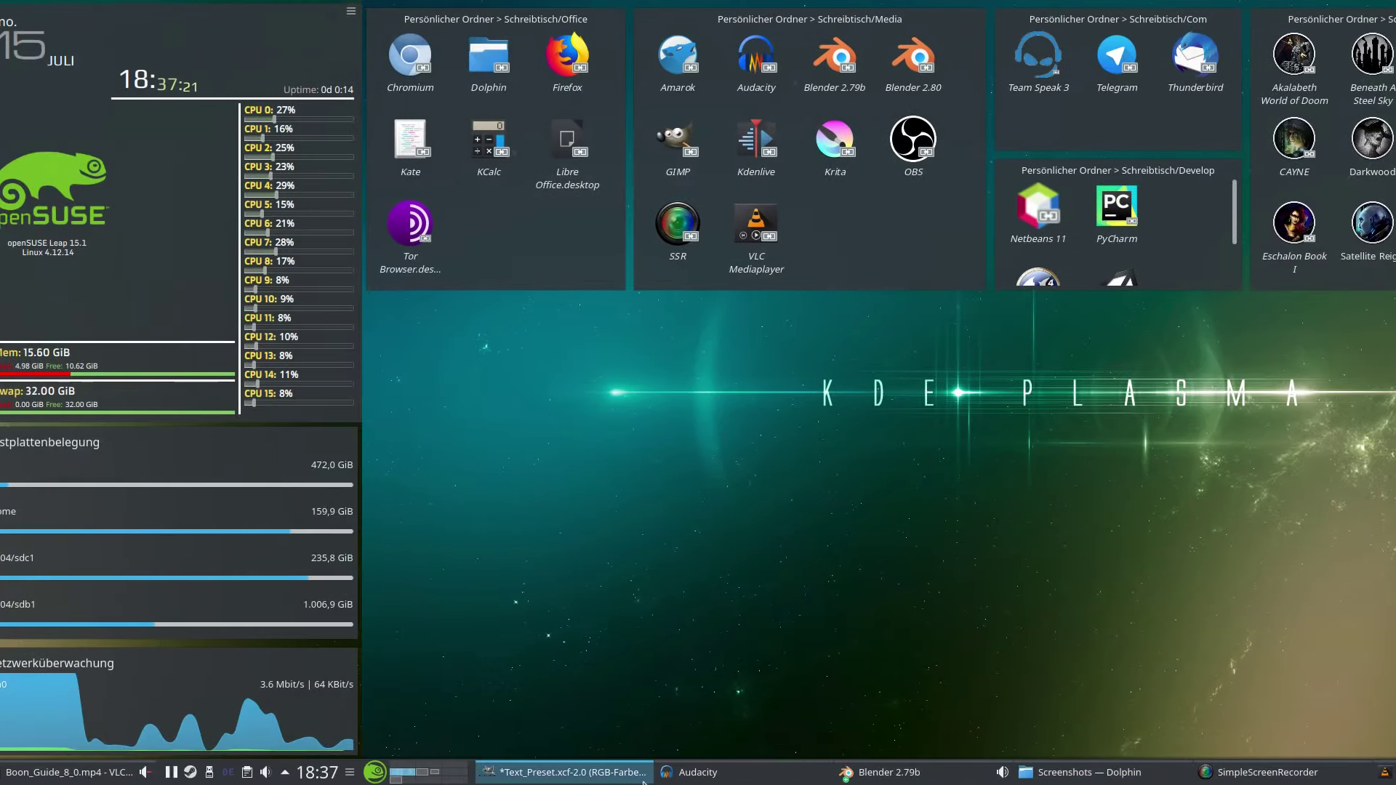
left_click(696, 776)
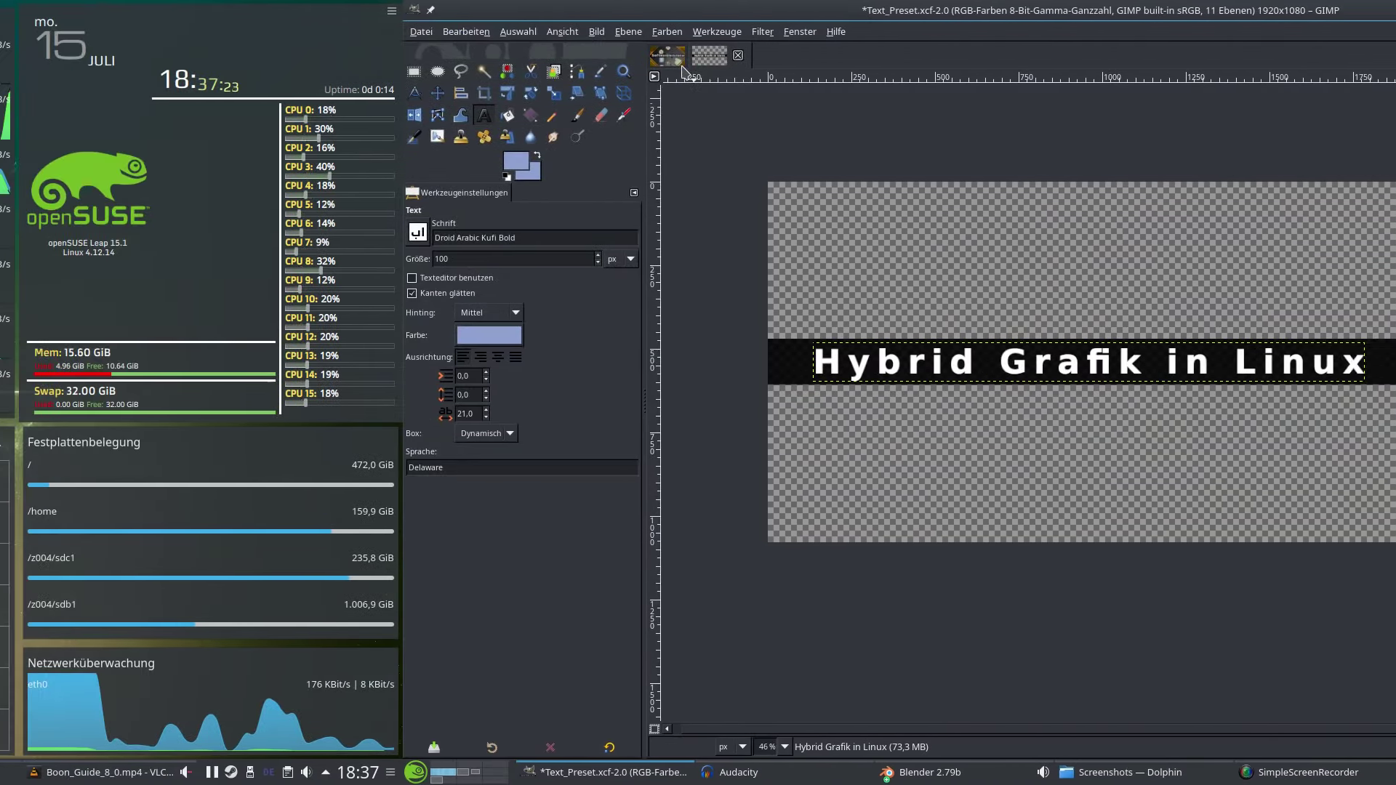
left_click(727, 56)
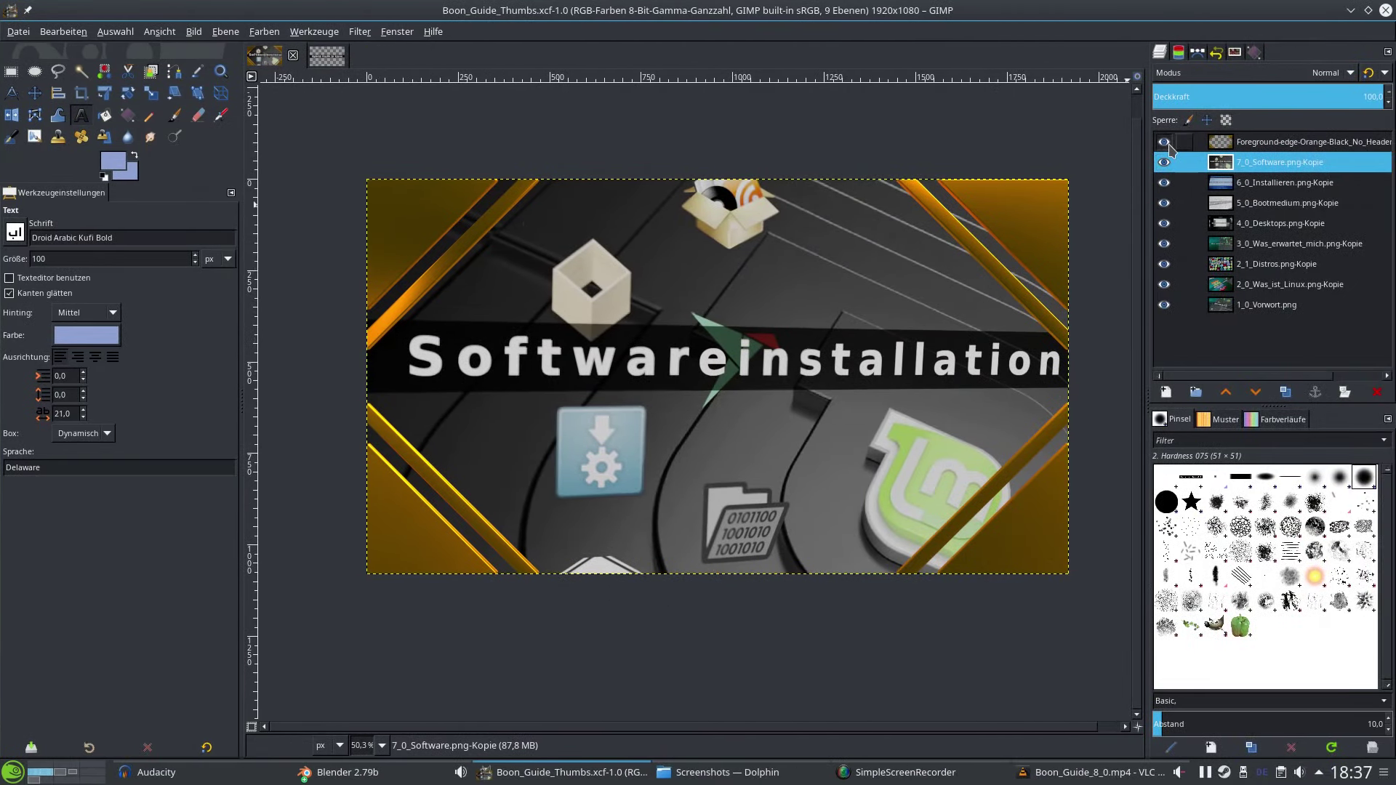
Compare layers by toggling the orange edge overlay and 7_0_Software visibility, then bring Dolphin forward.
left_click(1164, 142)
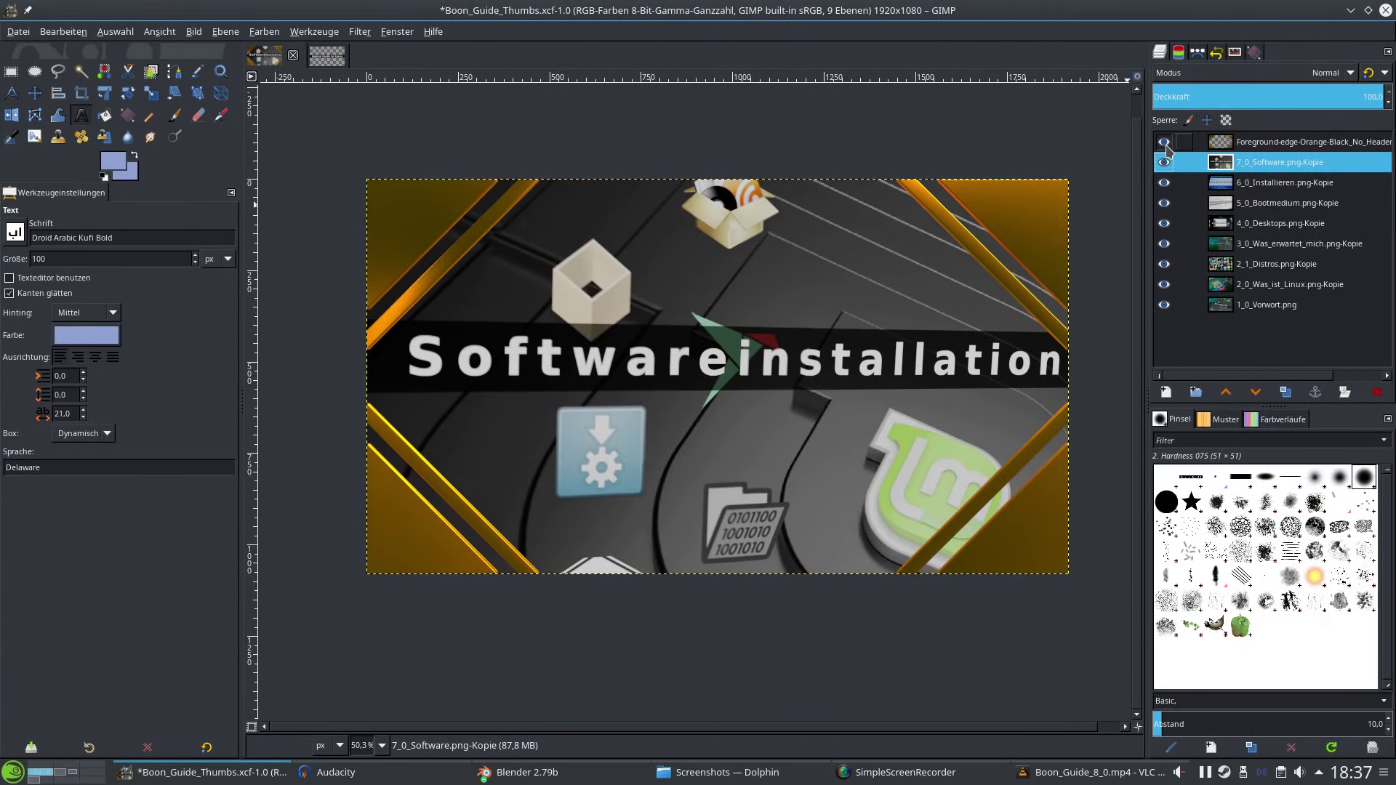
left_click(1164, 142)
left_click(1164, 163)
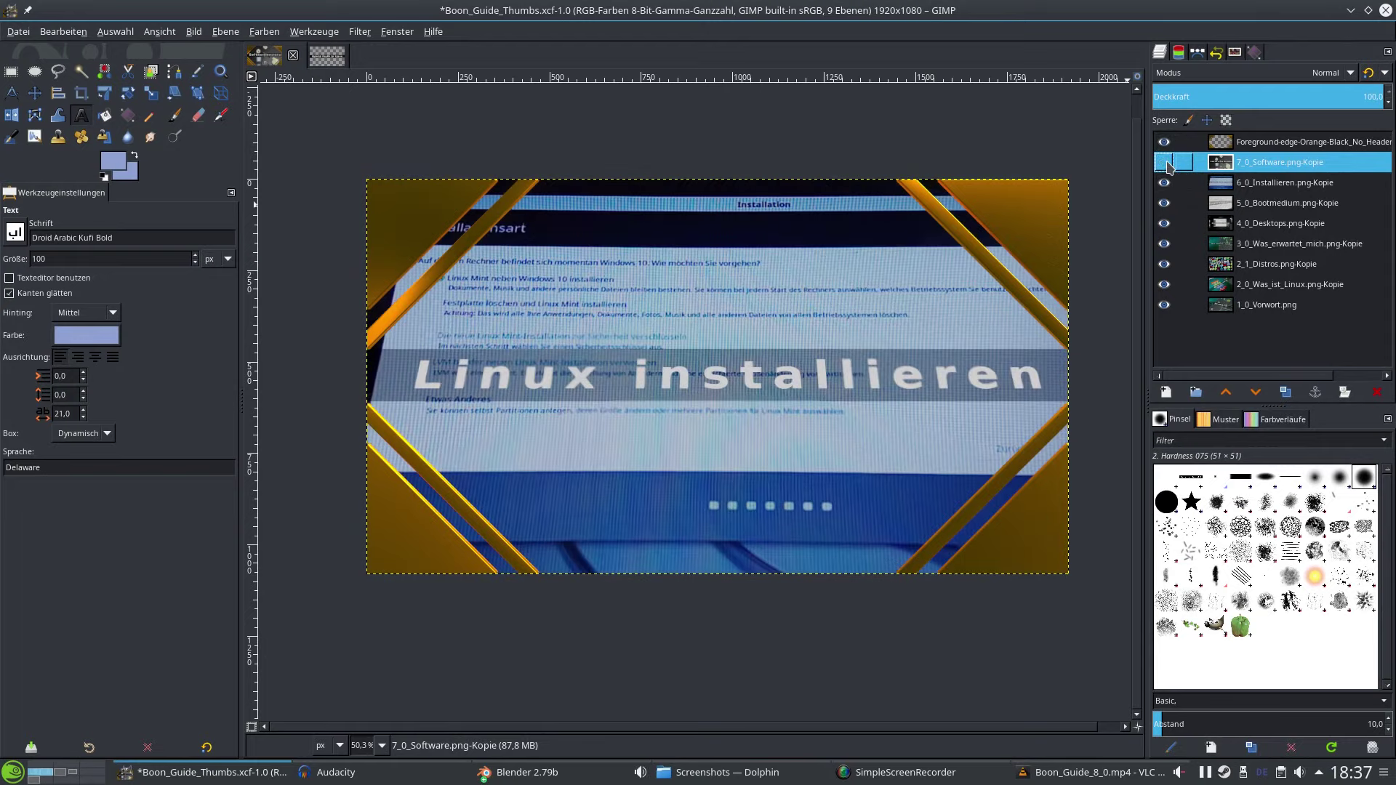
left_click(1164, 162)
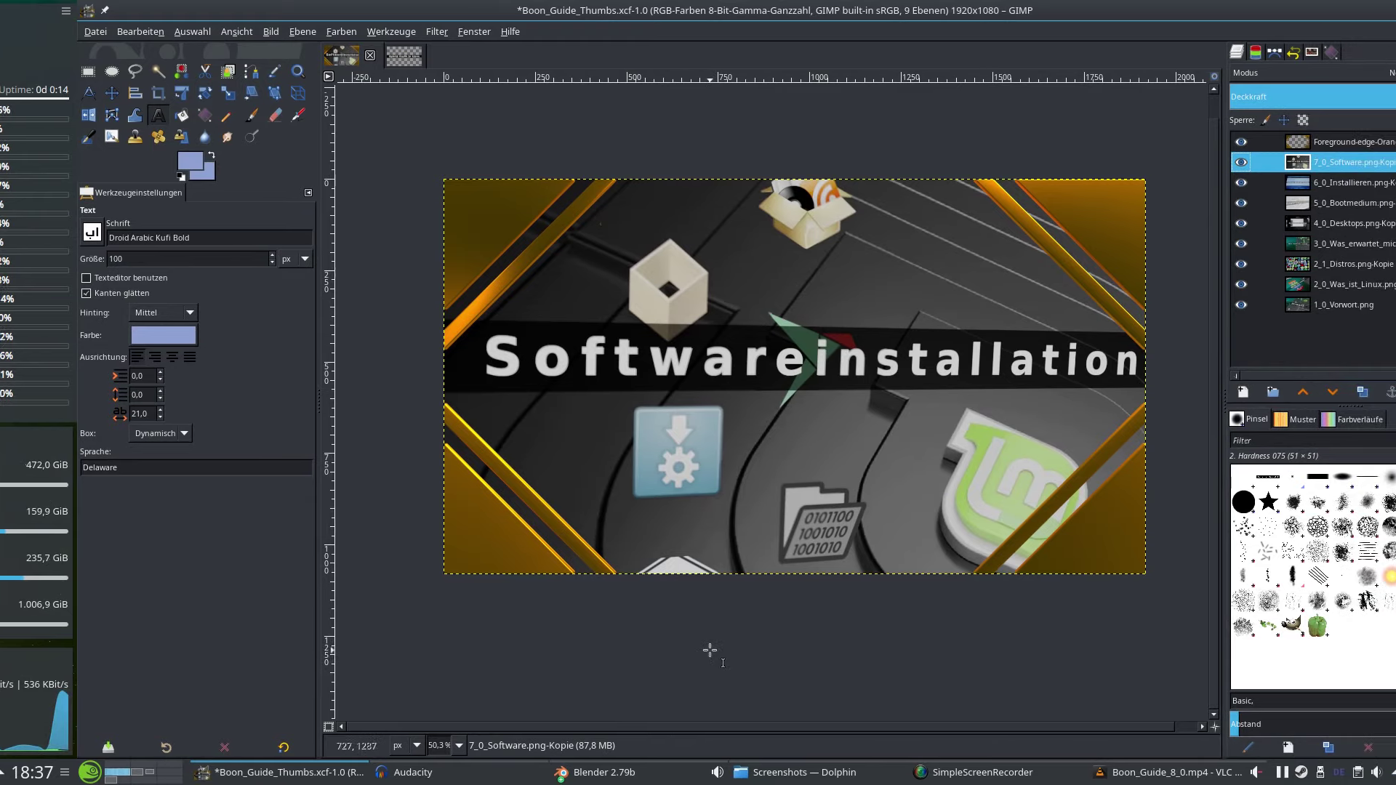
scroll(730, 423, "up", 1, "ctrl")
scroll(730, 423, "down", 1, "ctrl")
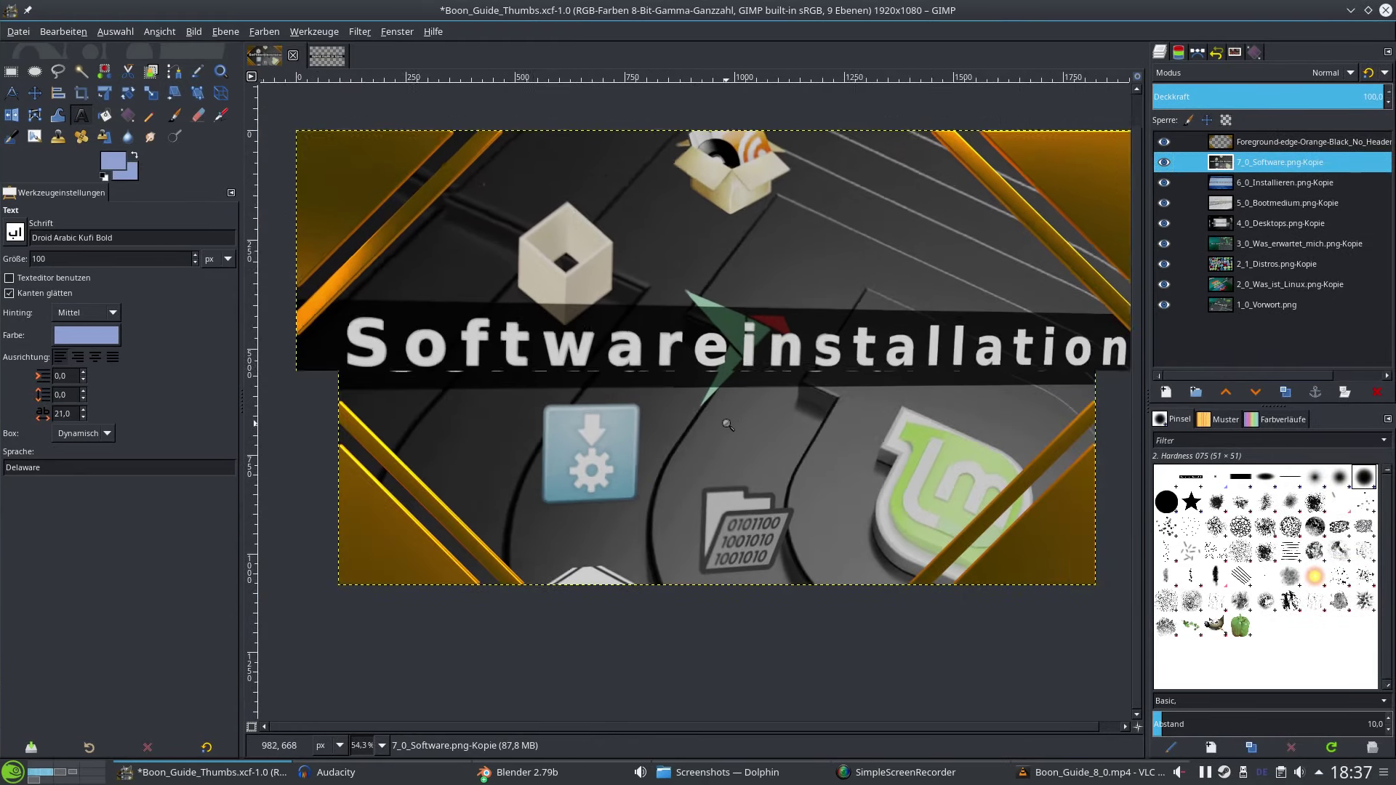
scroll(728, 423, "down", 1, "ctrl")
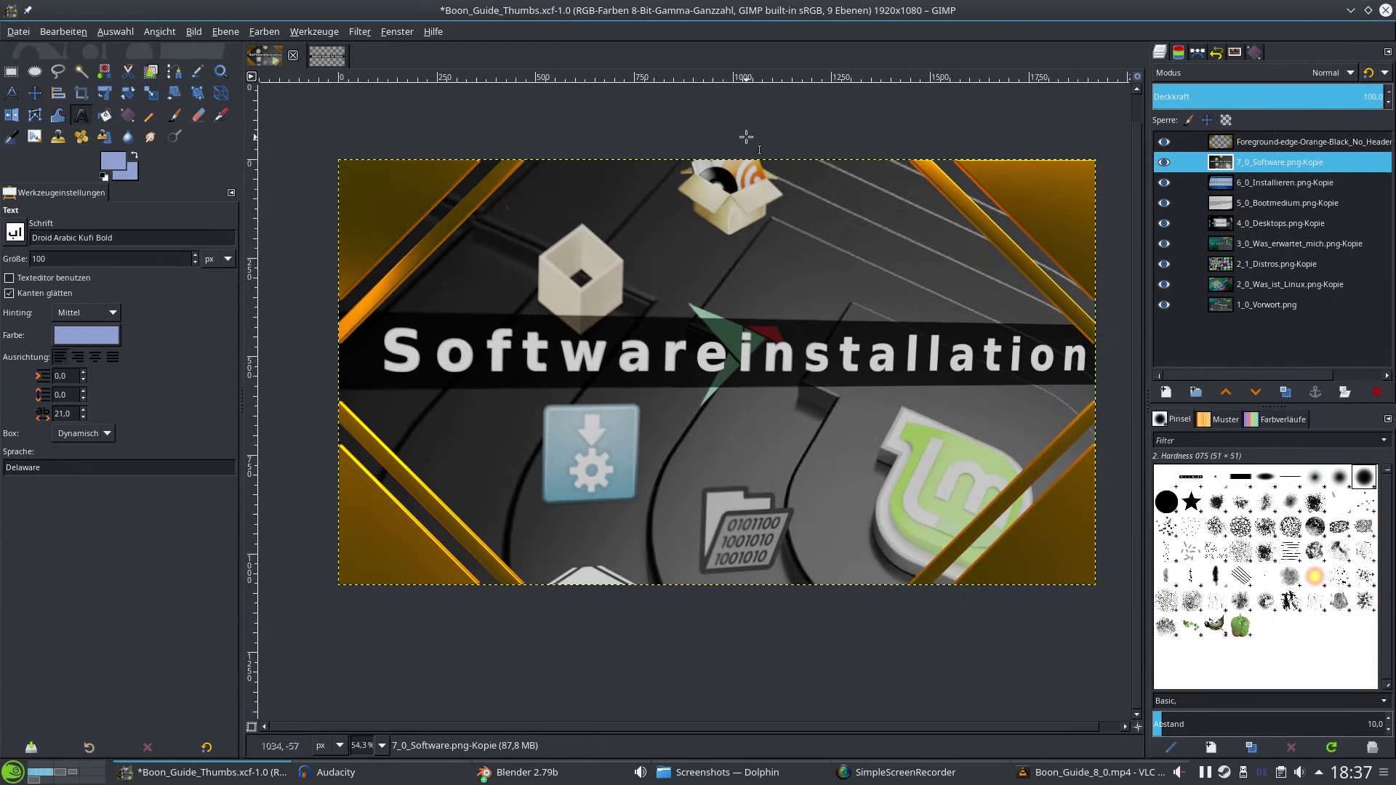
left_click(709, 782)
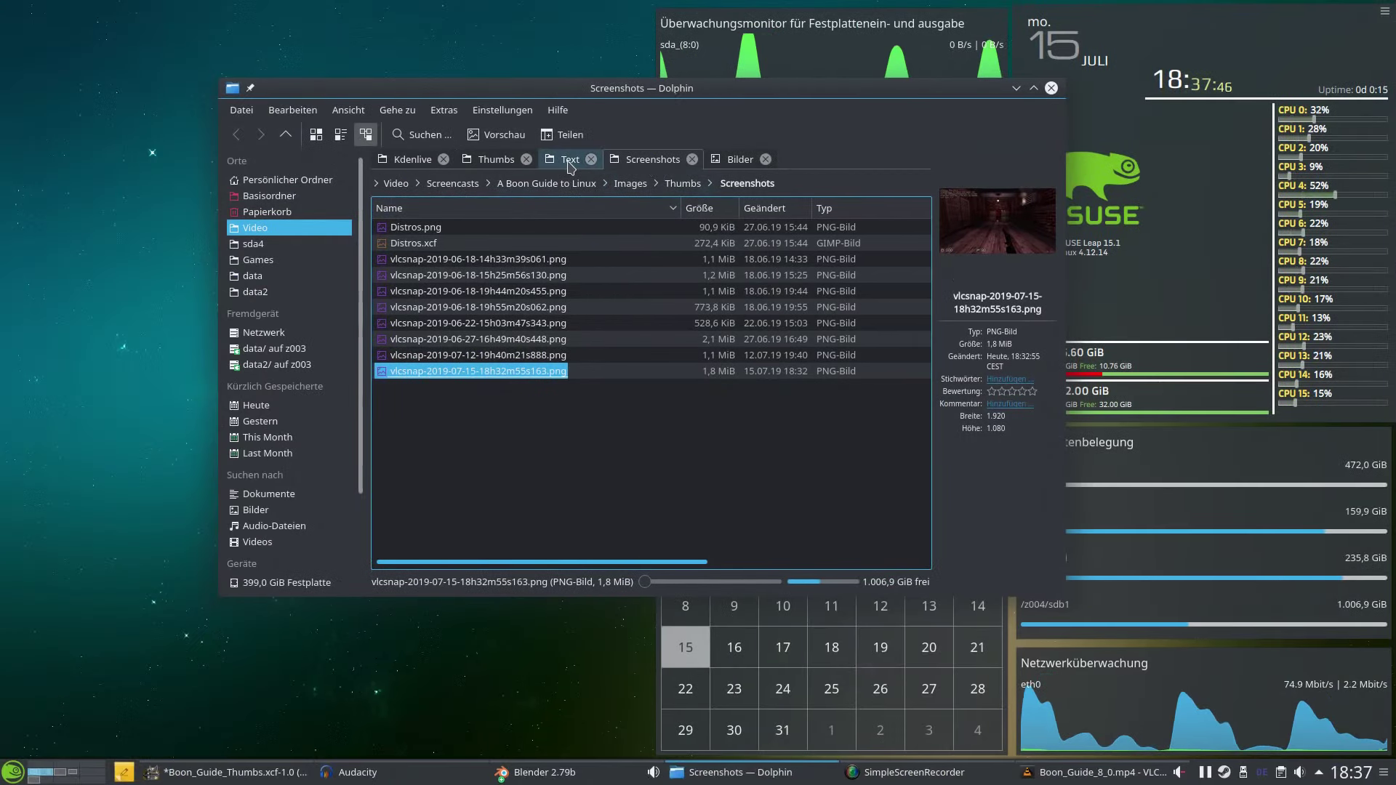
Browse to Thumbs/Images in Dolphin and open 8_0_Hybrid.png with GIMP.
left_click(484, 162)
left_click(575, 162)
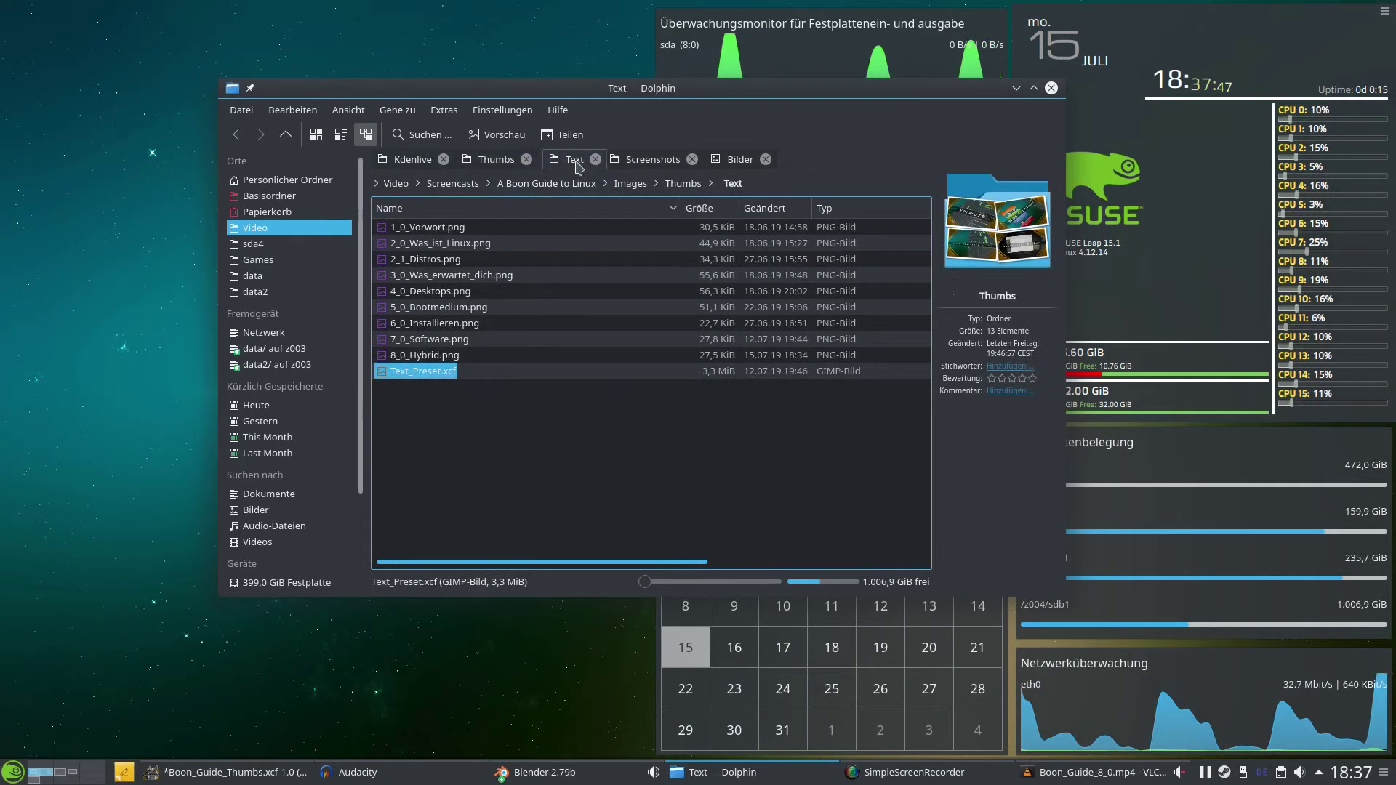
left_click(668, 166)
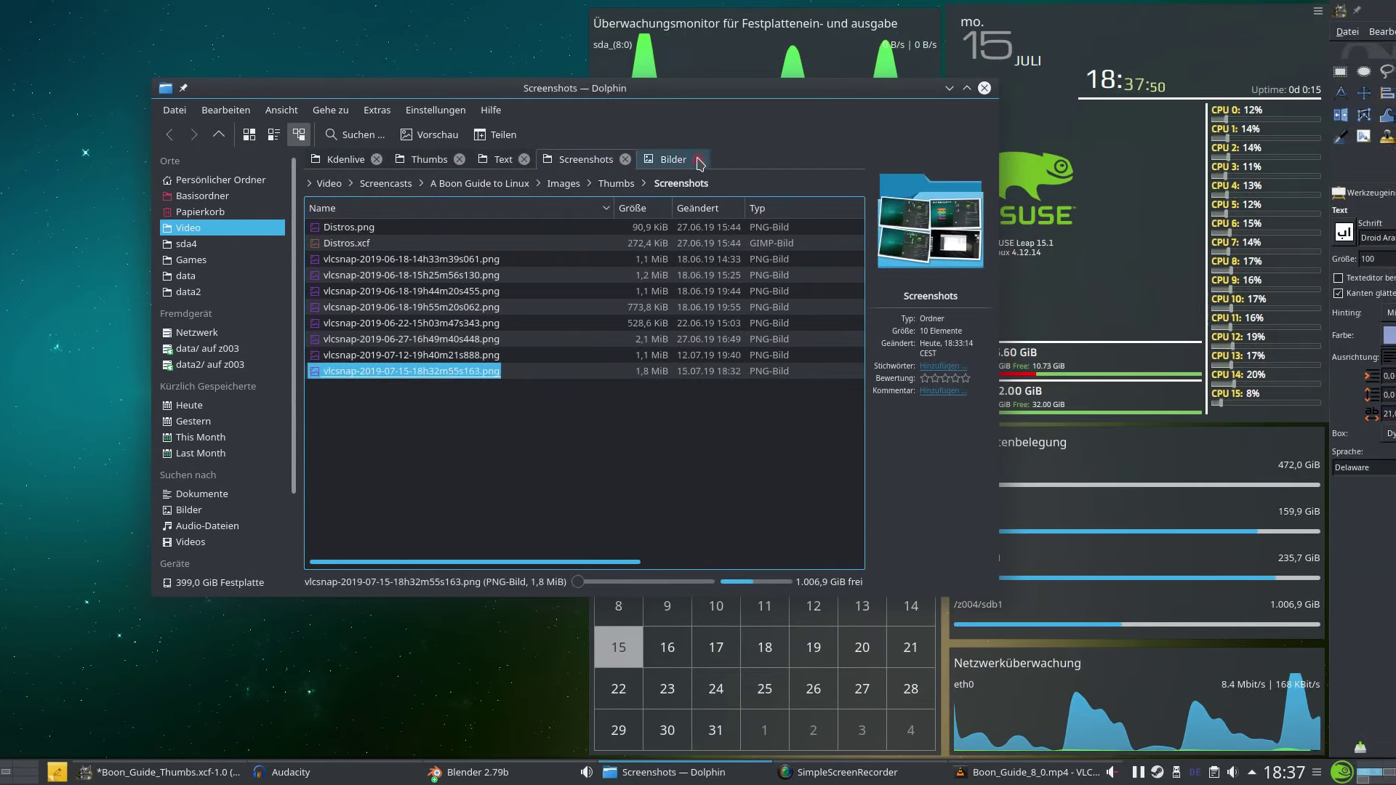
left_click(699, 160)
left_click(622, 185)
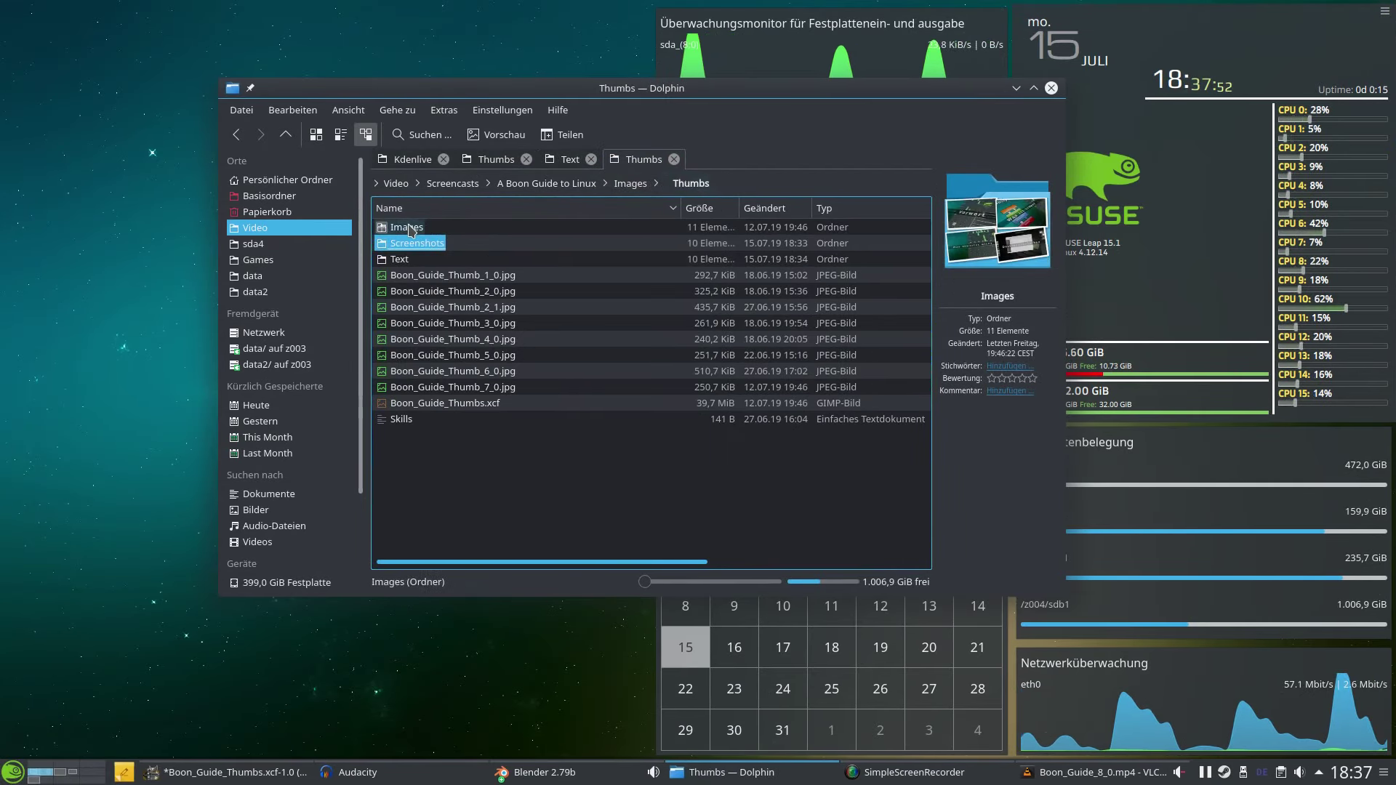
left_click(407, 228)
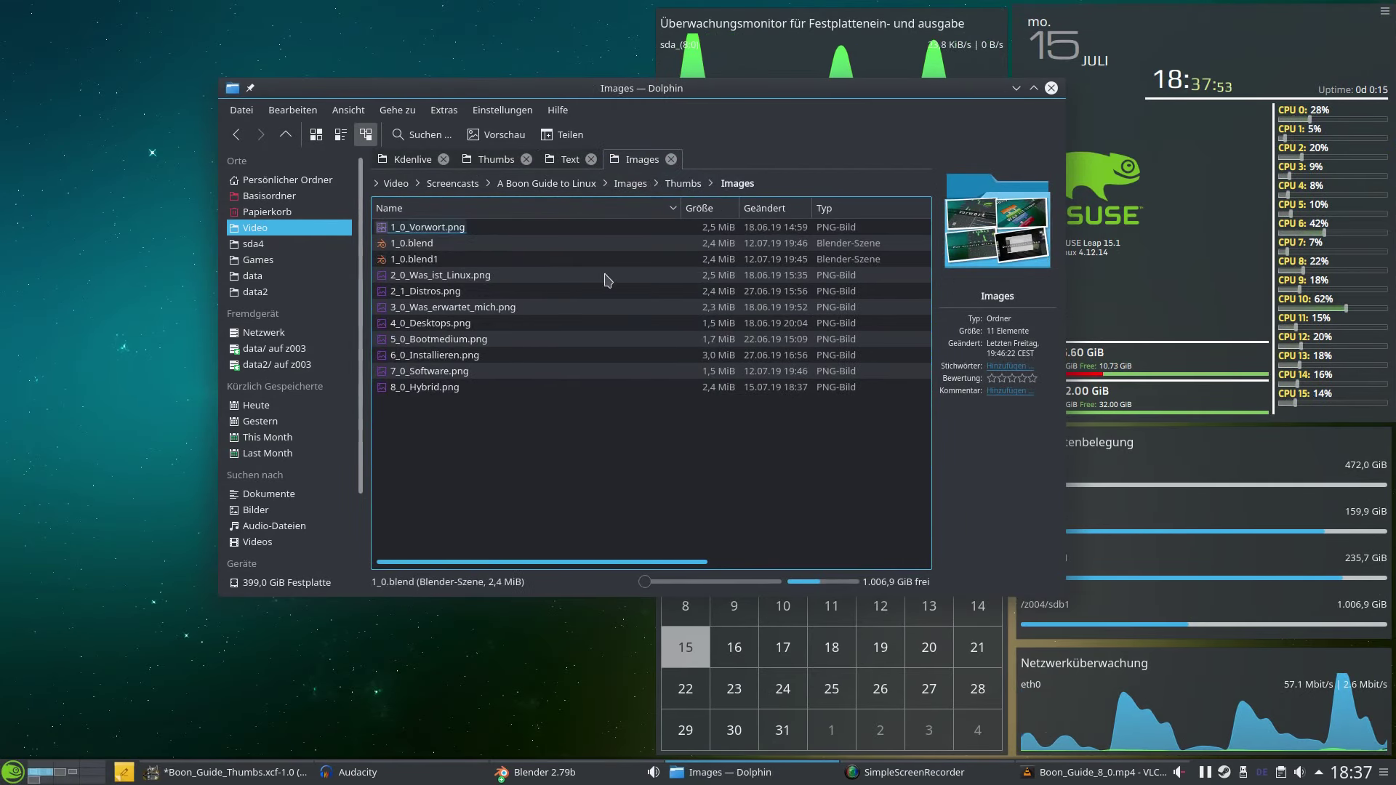
right_click(420, 390)
left_click(741, 446)
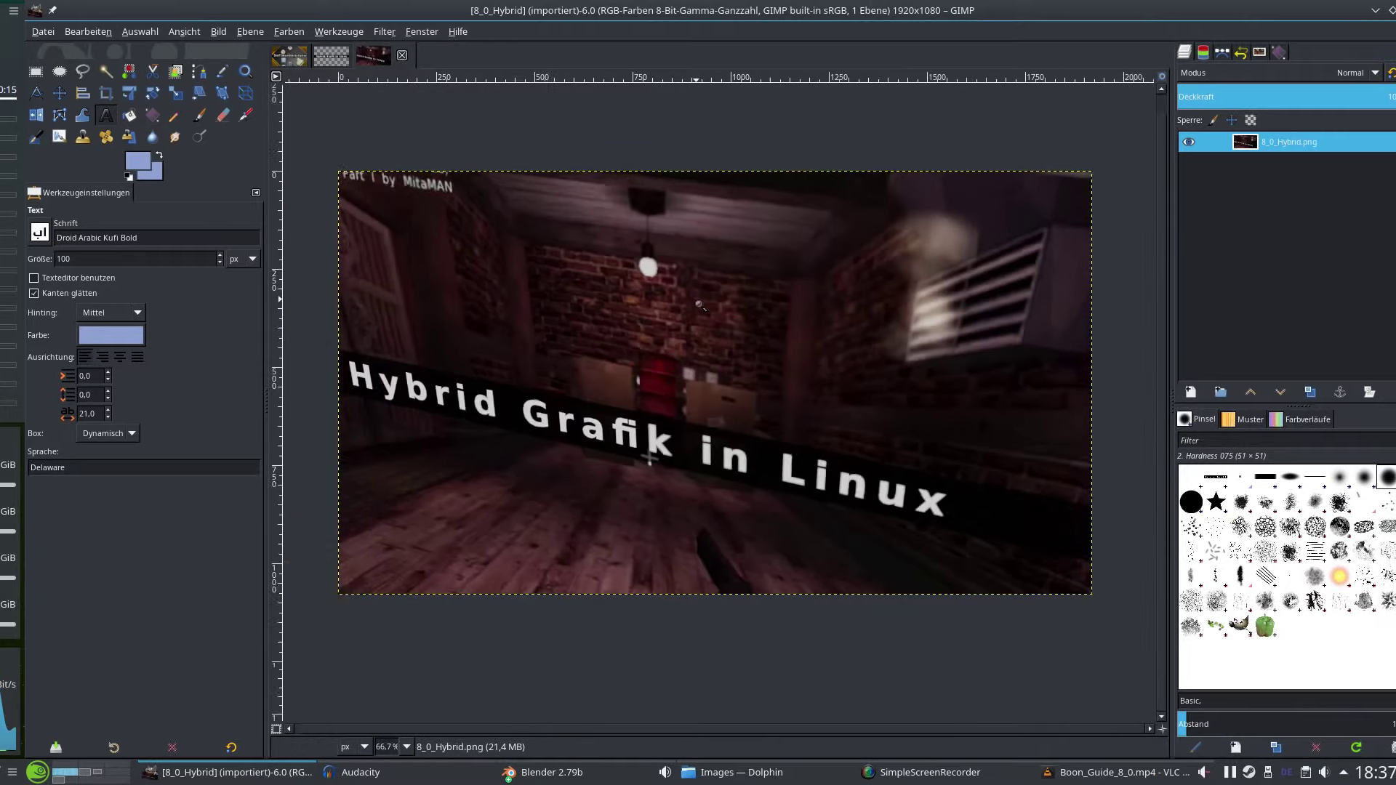
Place 8_0_Hybrid.png as a new layer beneath the orange edge overlay in Boon_Guide_Thumbs.xcf.
scroll(700, 302, "down", 3, "ctrl")
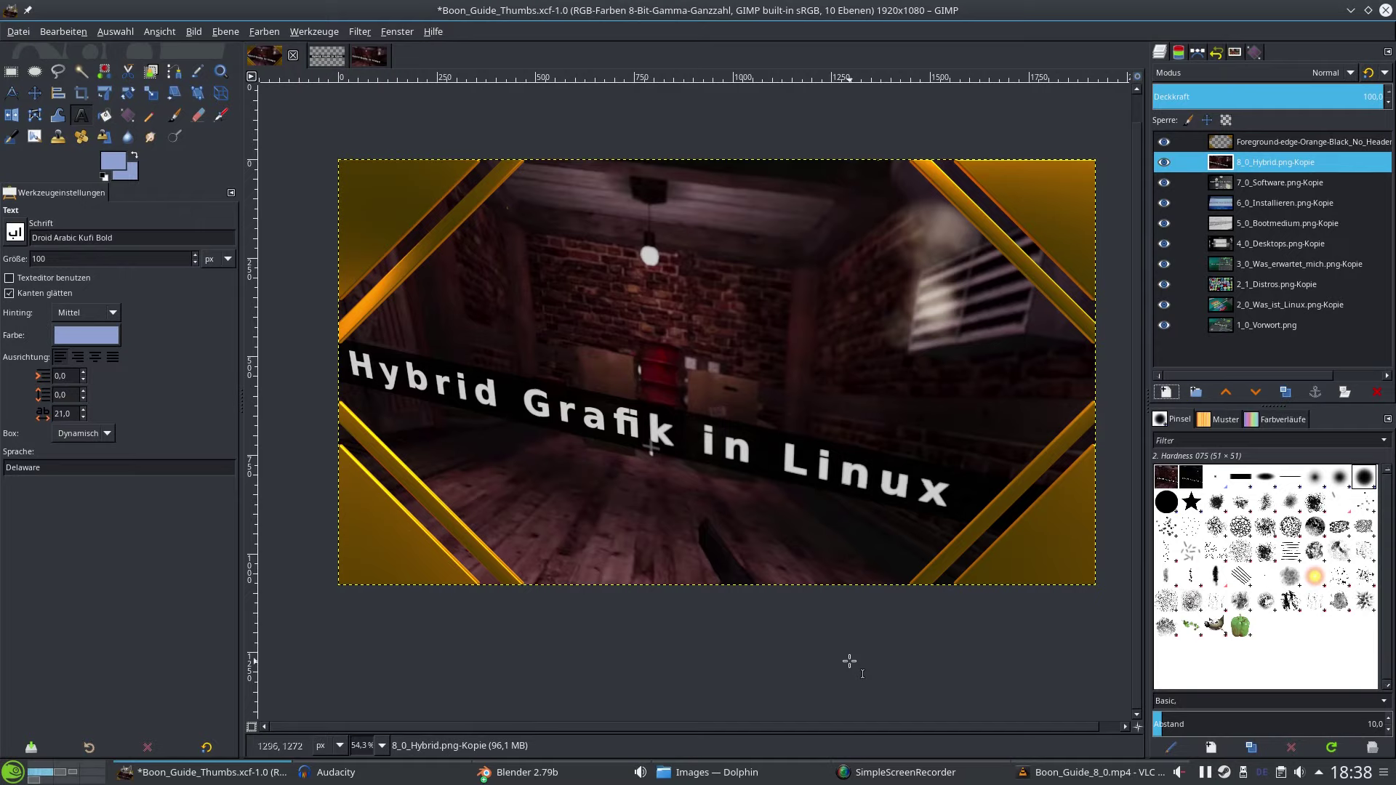
Export the thumbnail as Boon_Guide_Thumb_8_0.jpg with the default JPEG settings.
key("ctrl+shift+e")
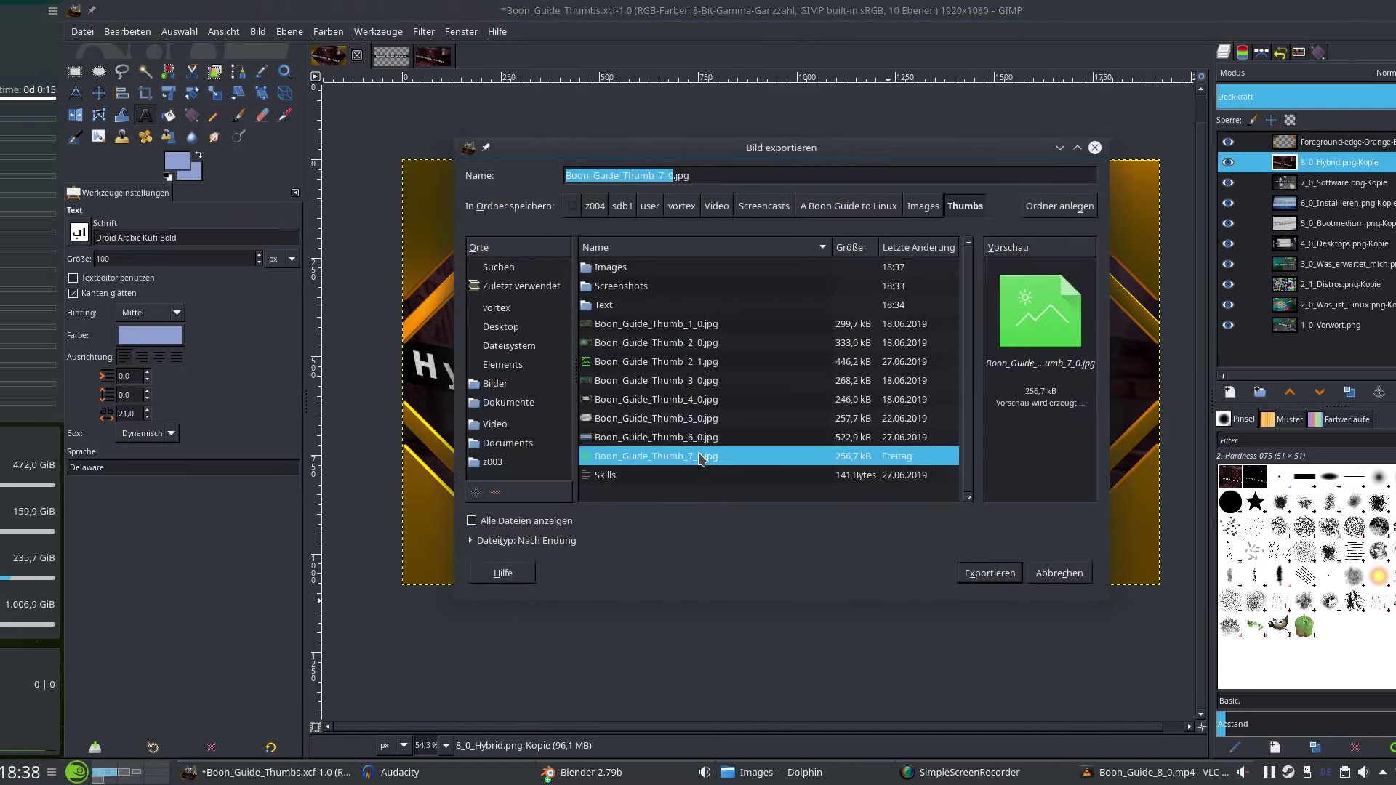
left_click(623, 176)
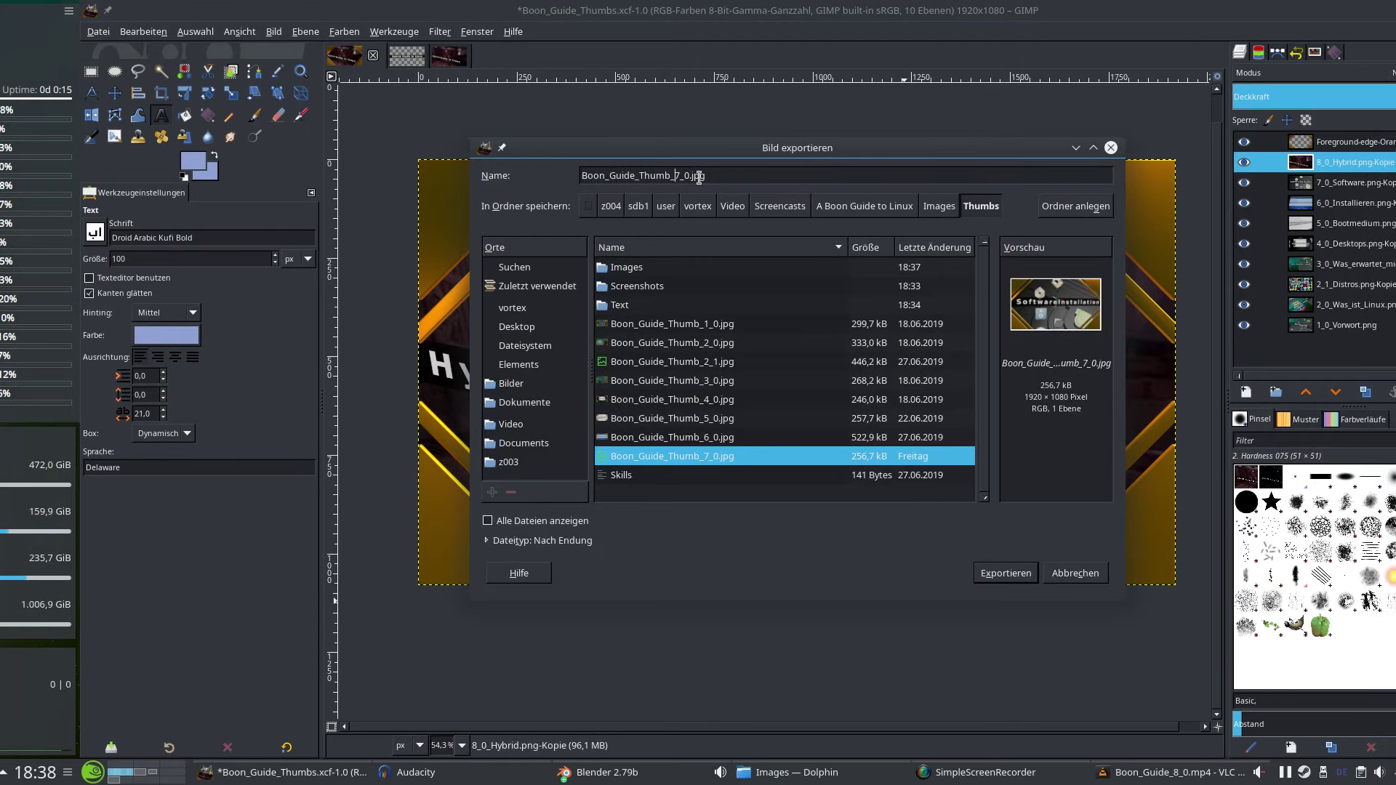
type("8")
key("Return")
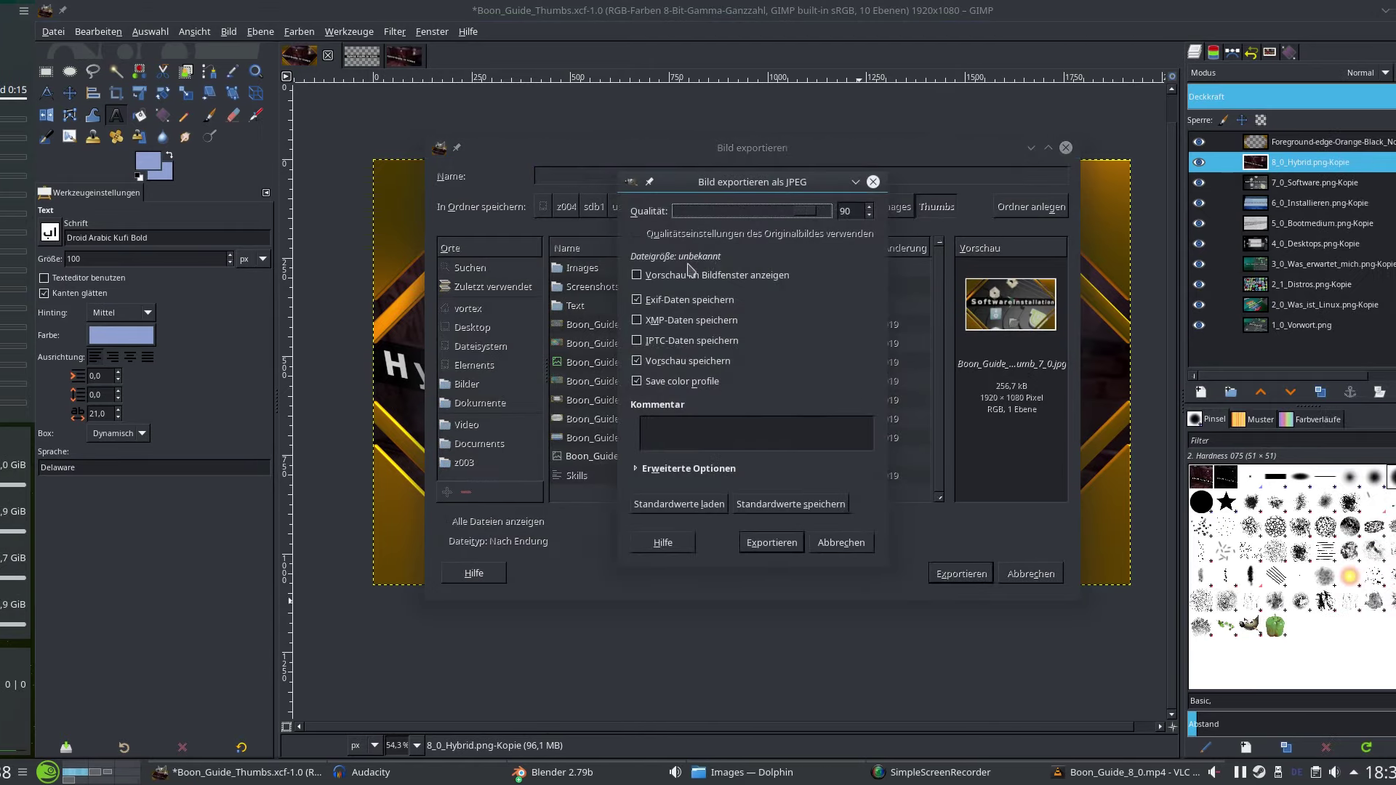
left_click(726, 538)
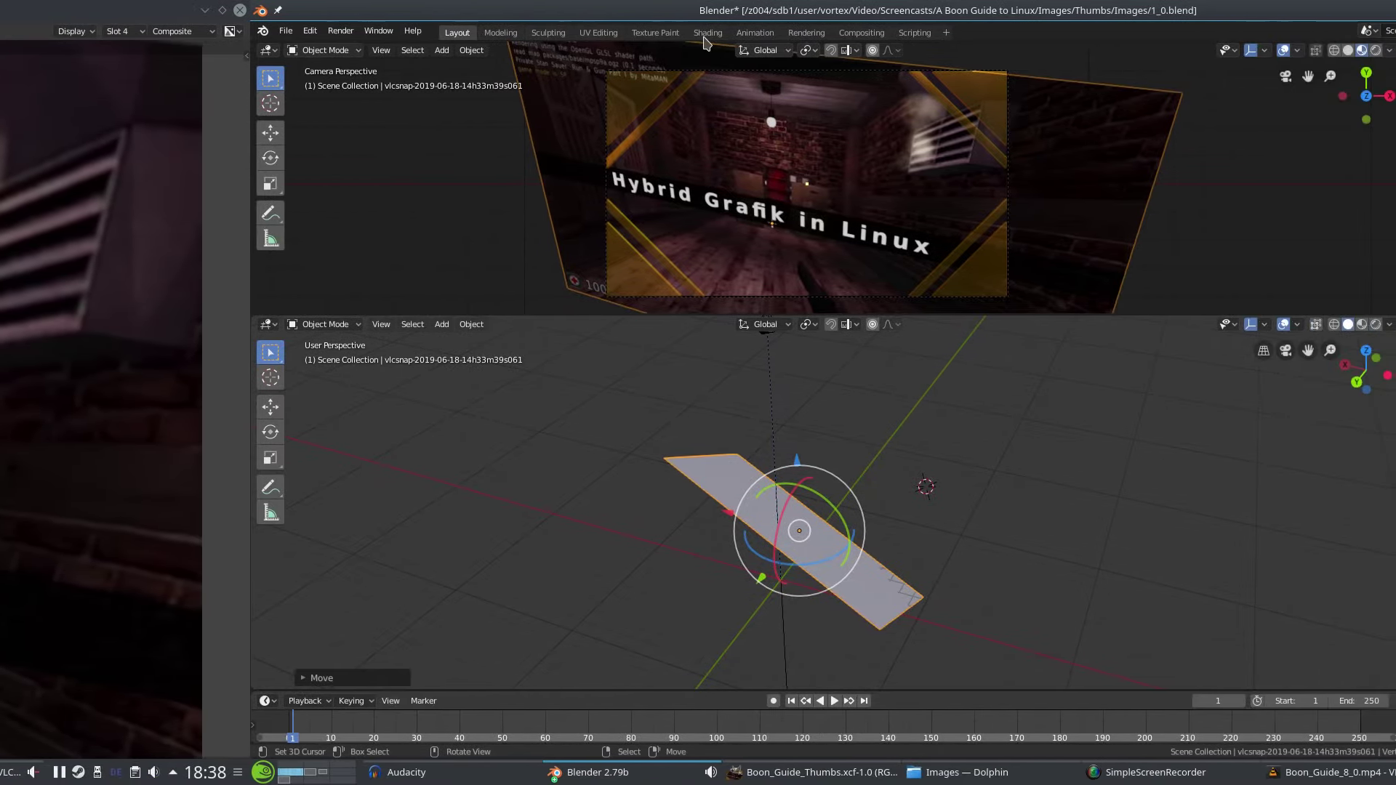
Switch to the Shading workspace and frame the banner plane and its node graph.
left_click(699, 35)
scroll(842, 582, "down", 1)
scroll(842, 600, "down", 1)
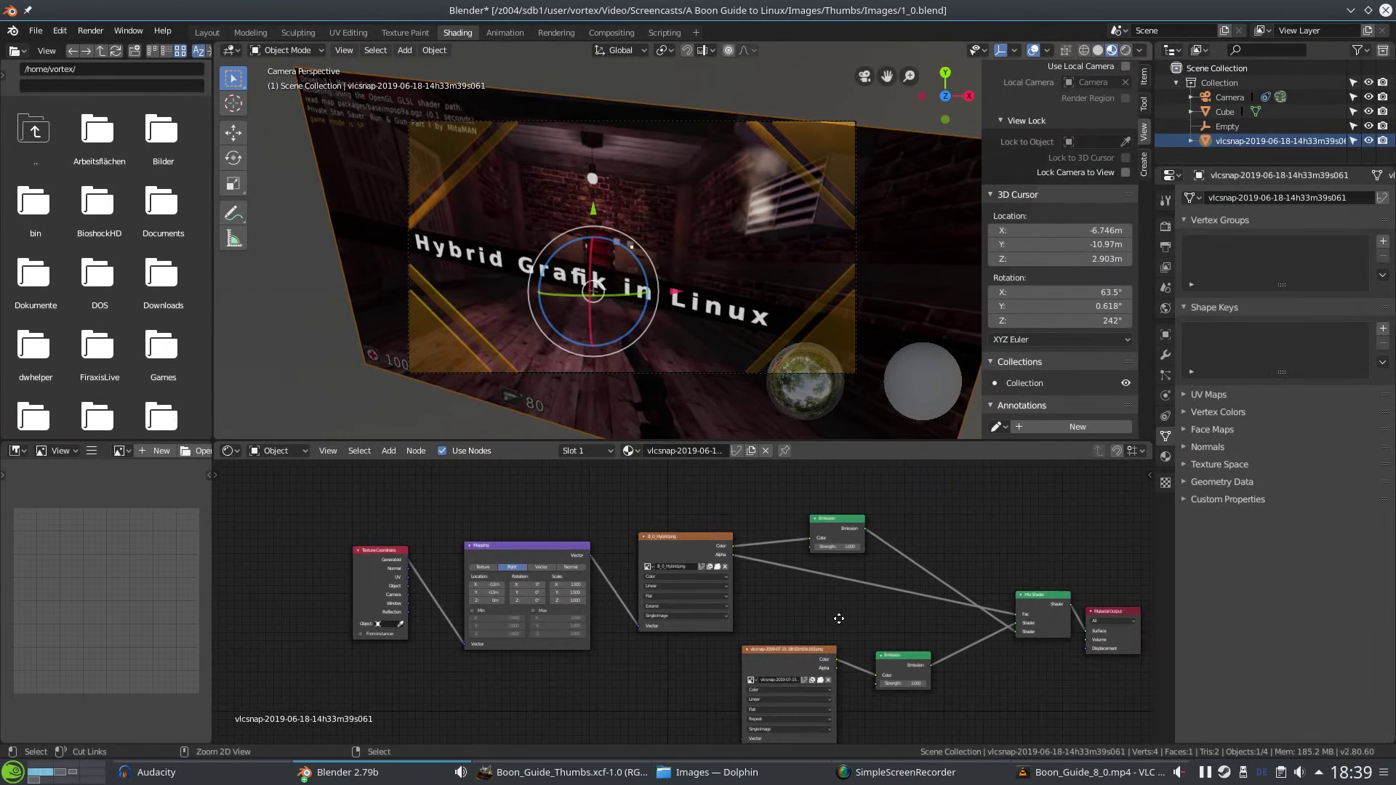
scroll(842, 600, "down", 1)
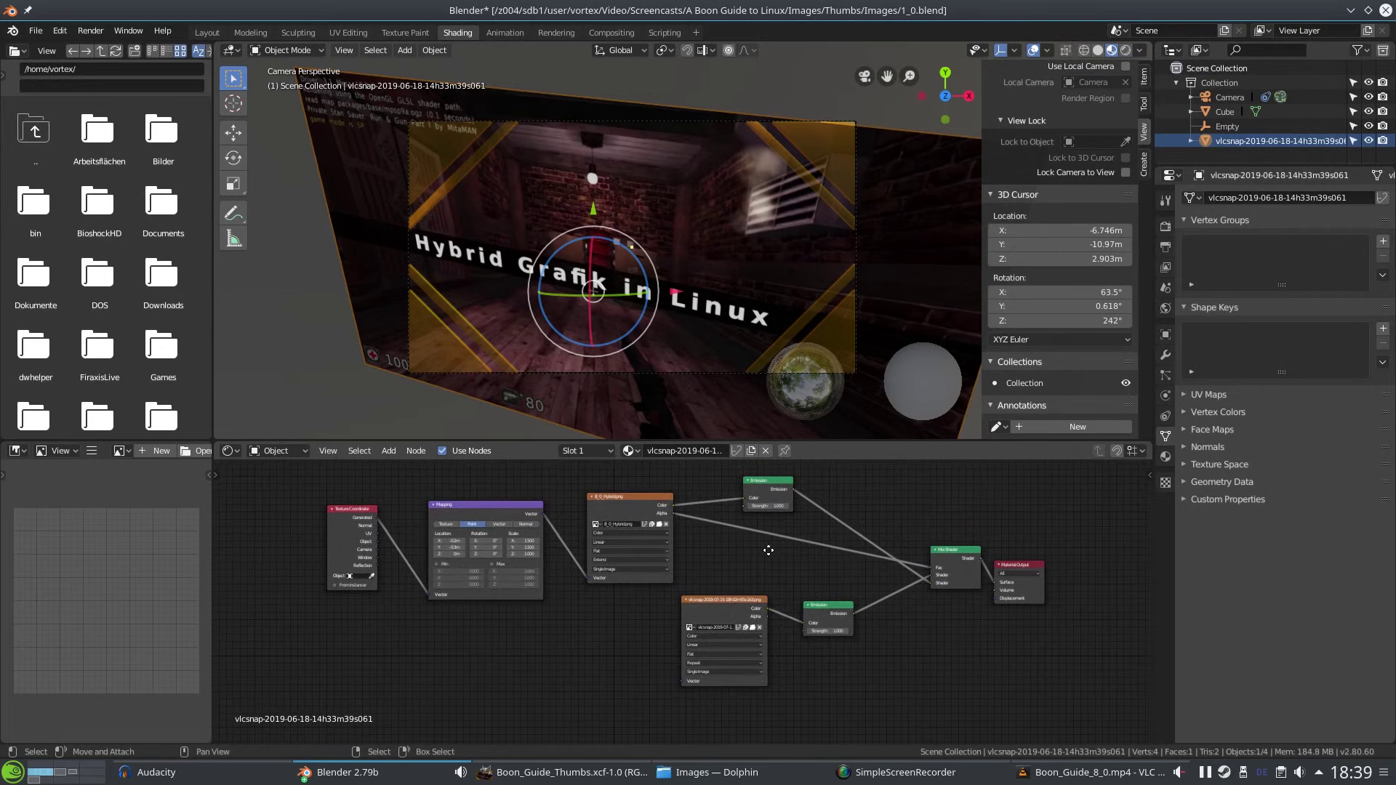
scroll(785, 572, "down", 1)
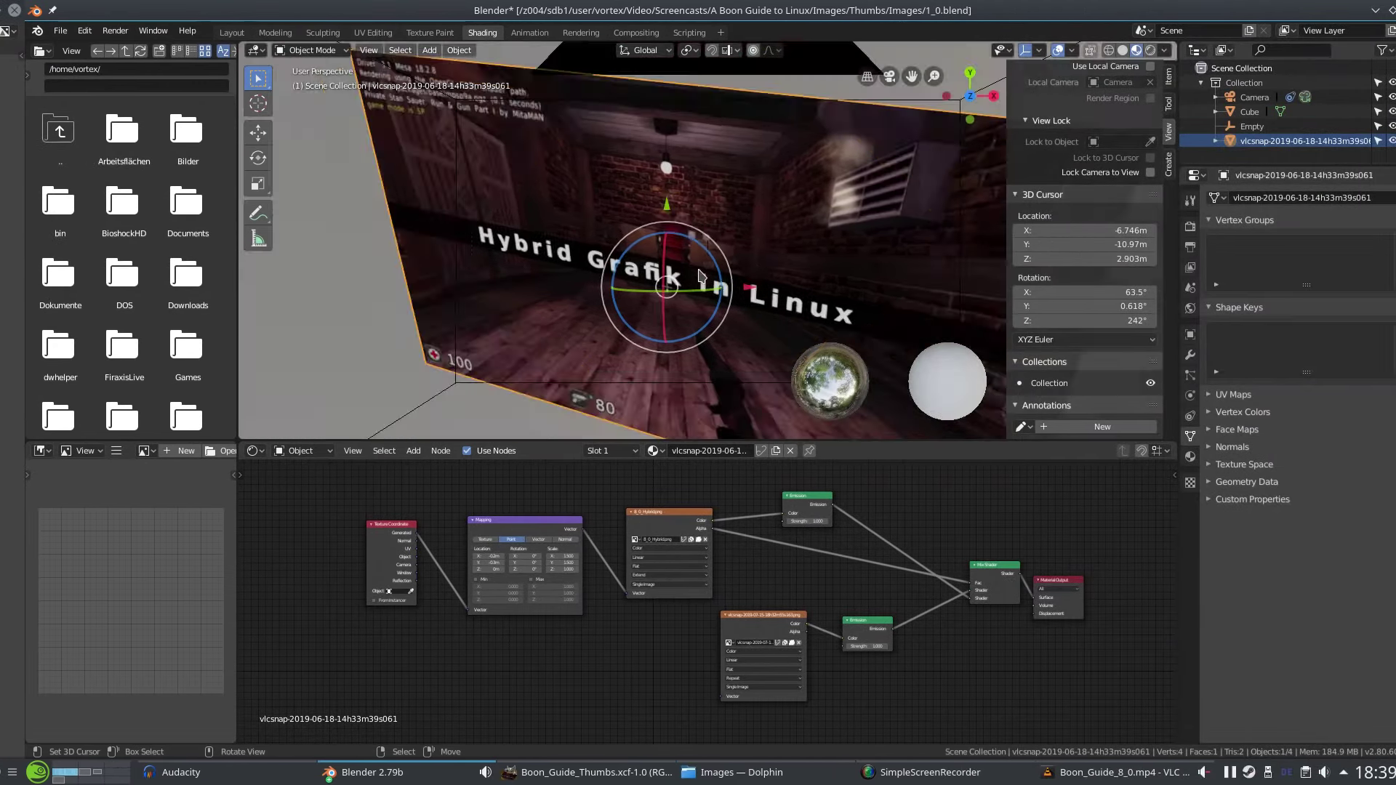
scroll(700, 275, "up", 3)
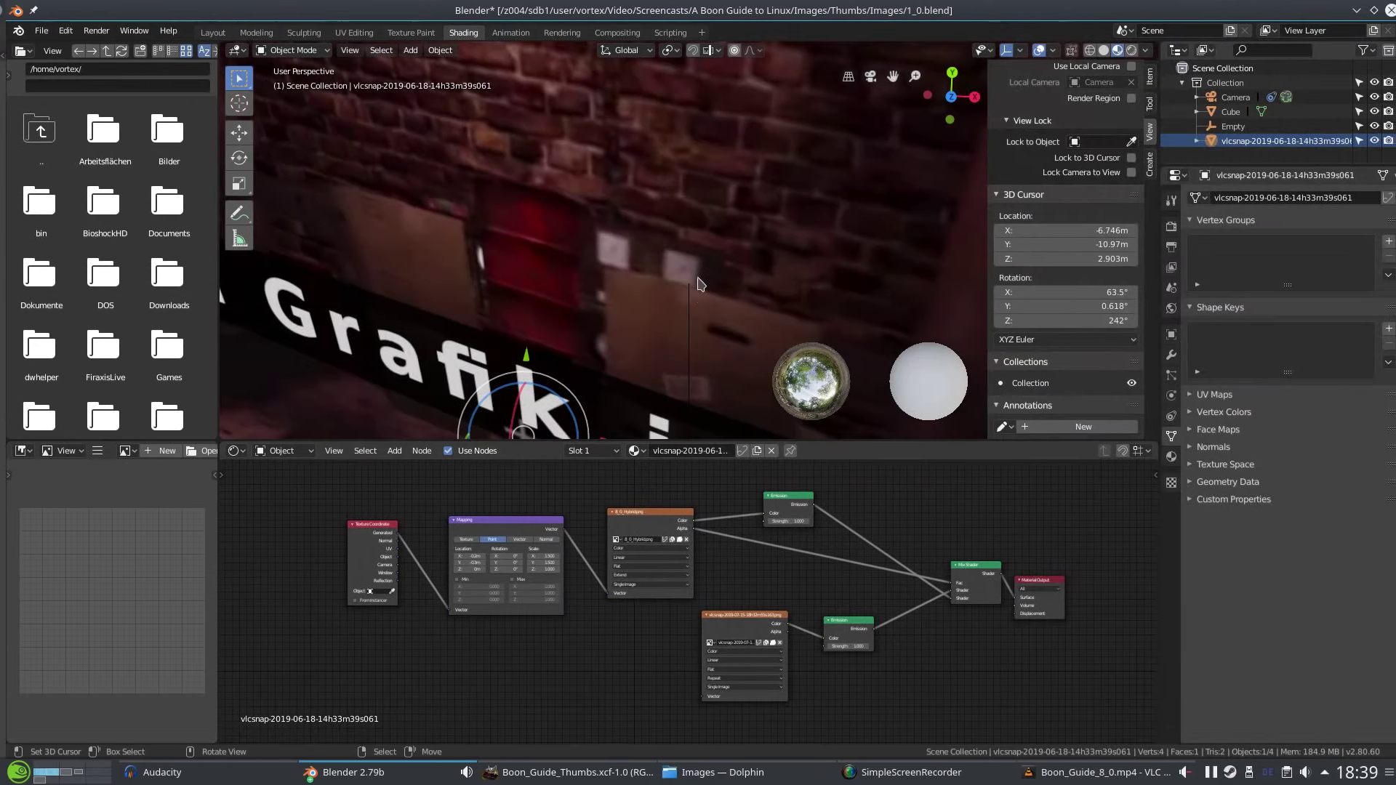
middle_click_drag(700, 275, 701, 190)
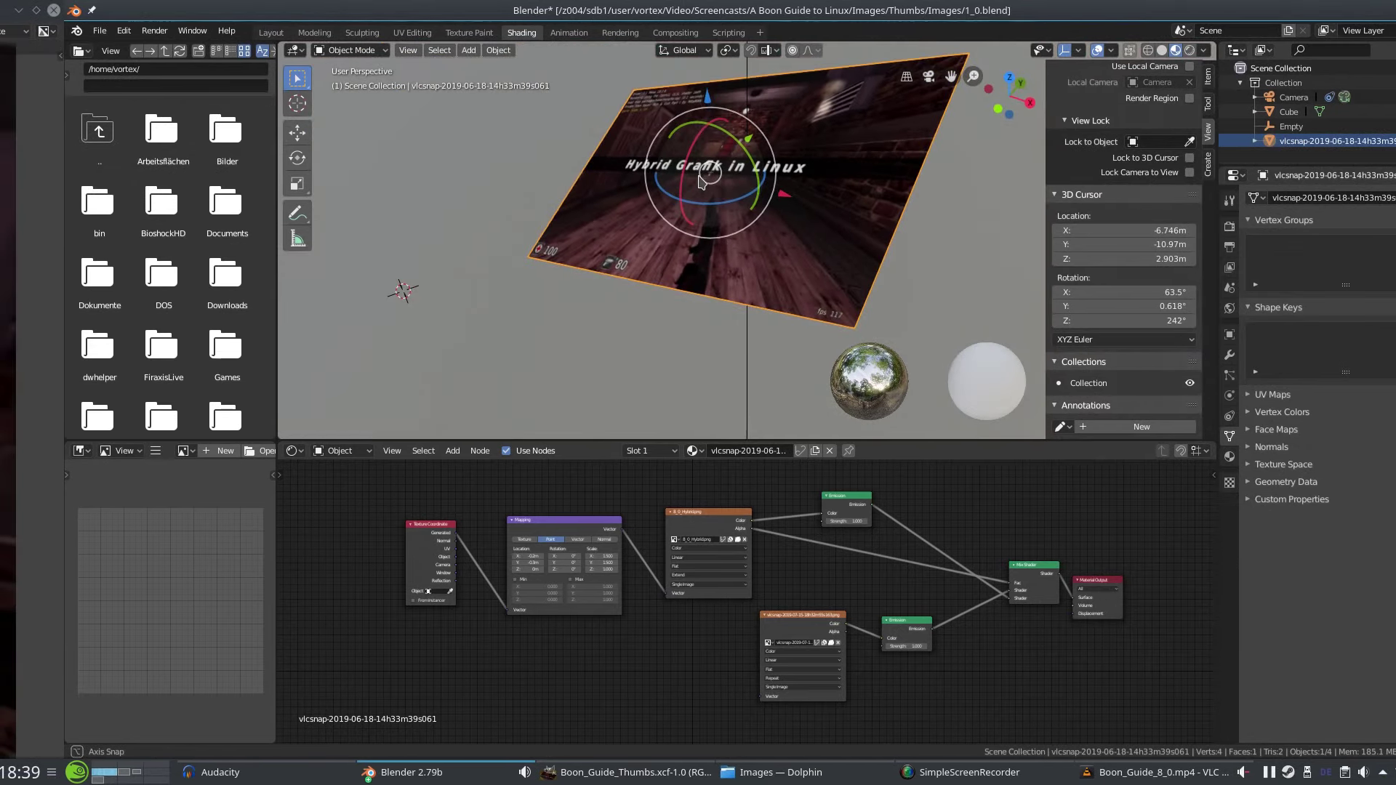
scroll(700, 190, "up", 3)
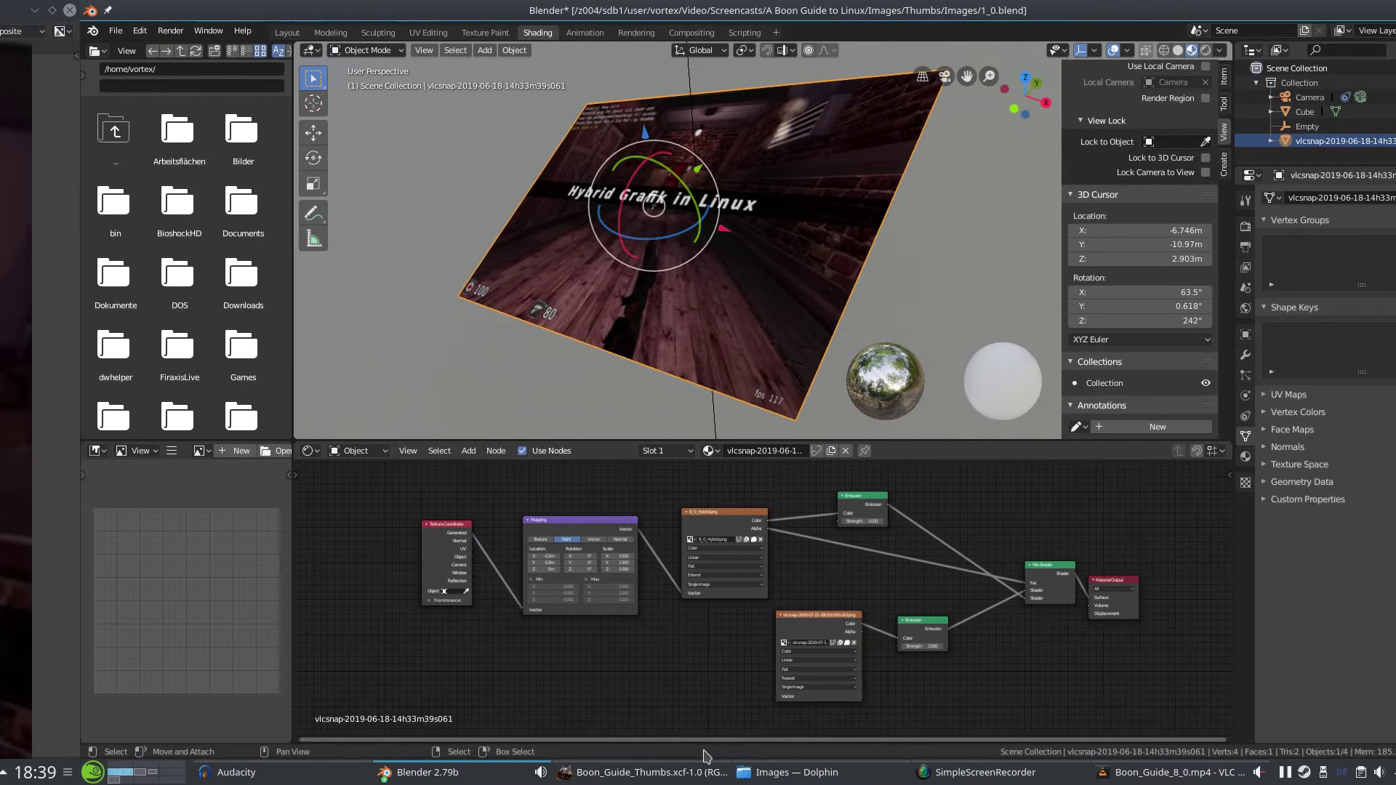
scroll(766, 632, "up", 2)
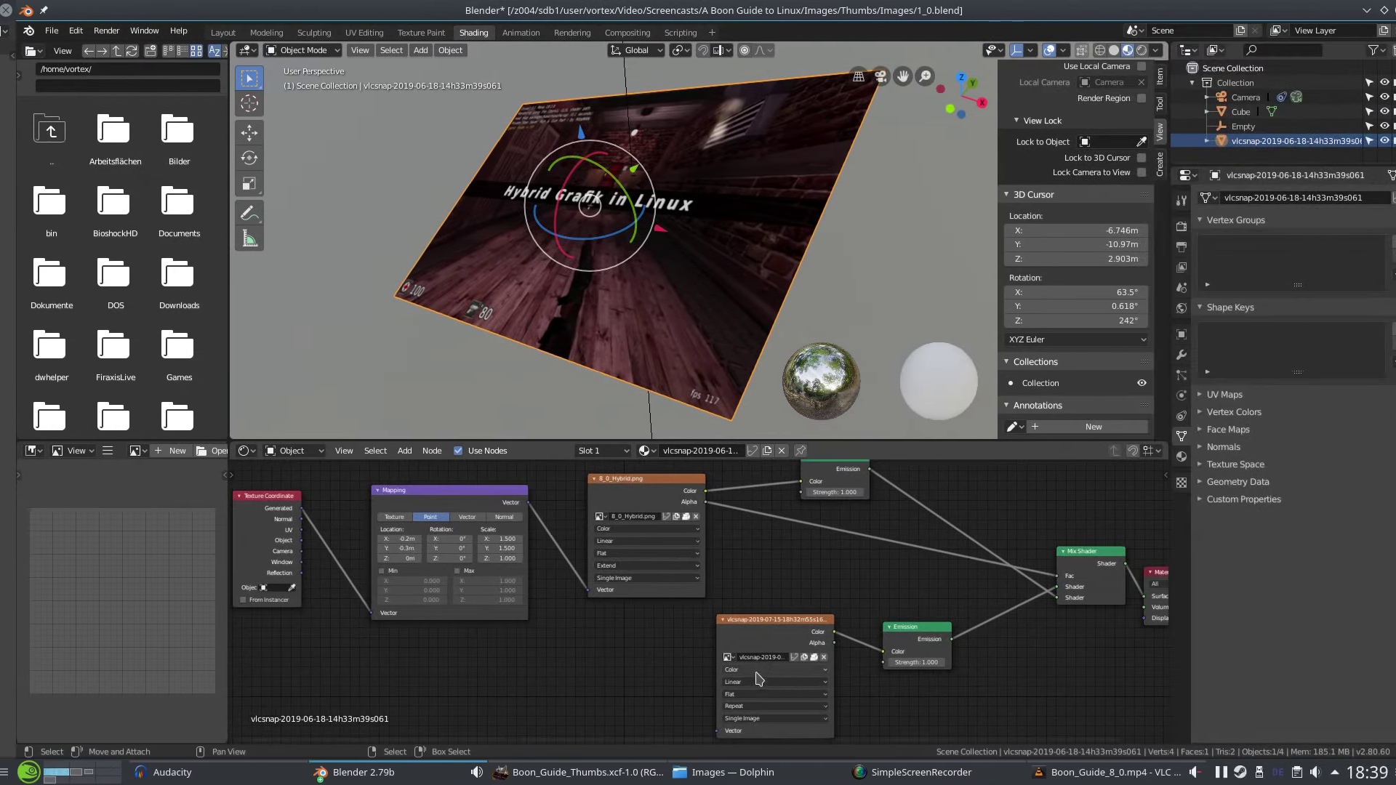
Nudge the vlcsnap image texture and Mapping nodes into place.
left_click_drag(773, 640, 773, 626)
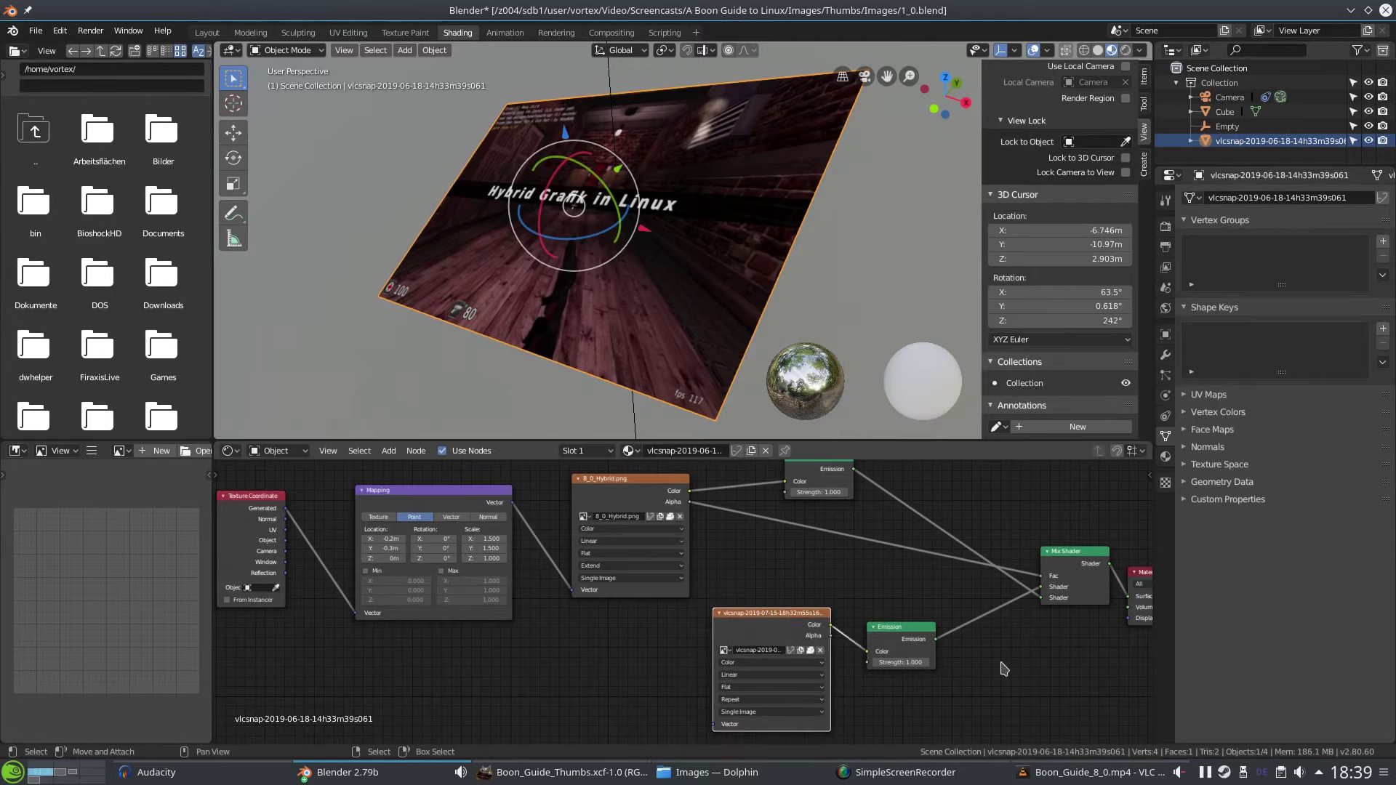
mouse_move(1004, 668)
middle_mouse_down()
mouse_move(698, 510)
mouse_move(787, 673)
middle_mouse_up()
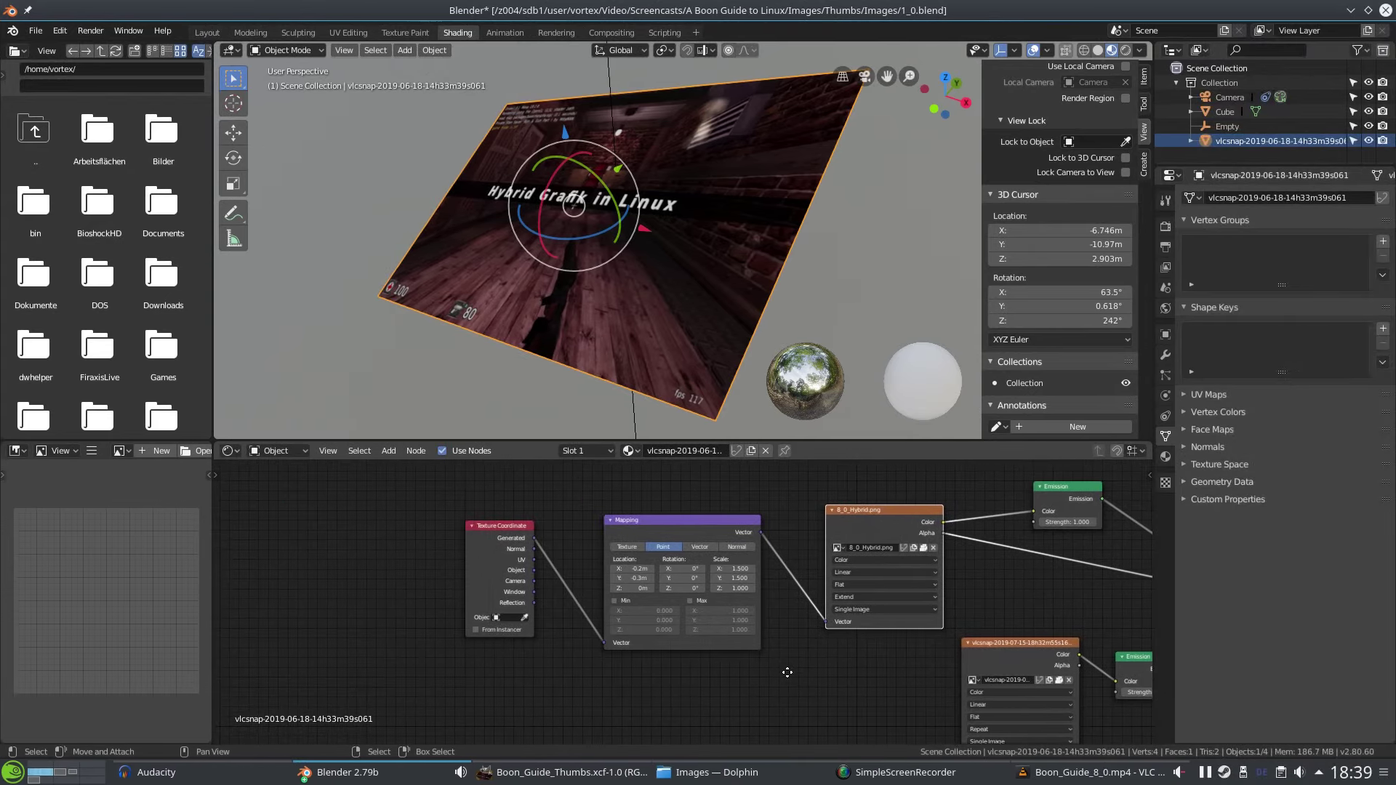
left_click_drag(654, 642, 657, 637)
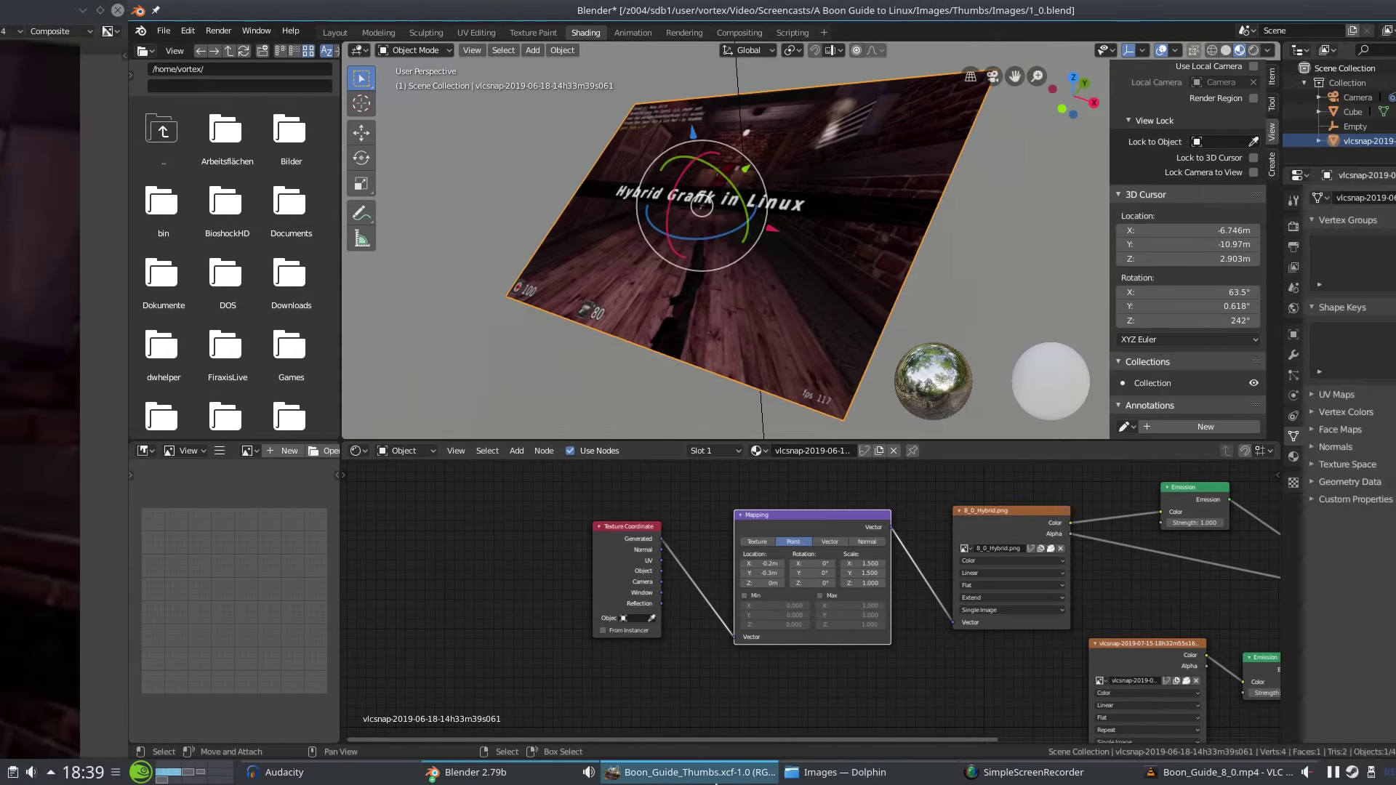
left_click(691, 772)
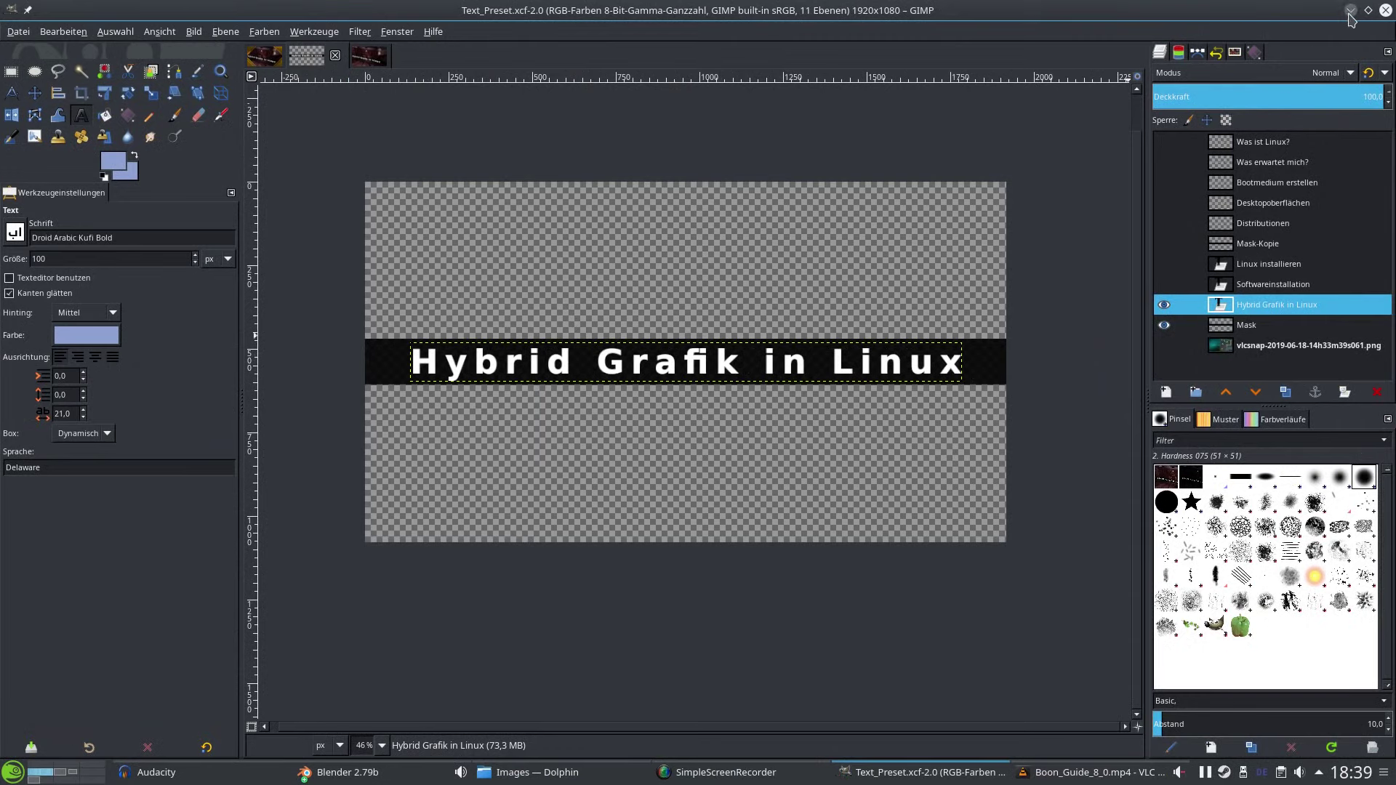
left_click(1350, 11)
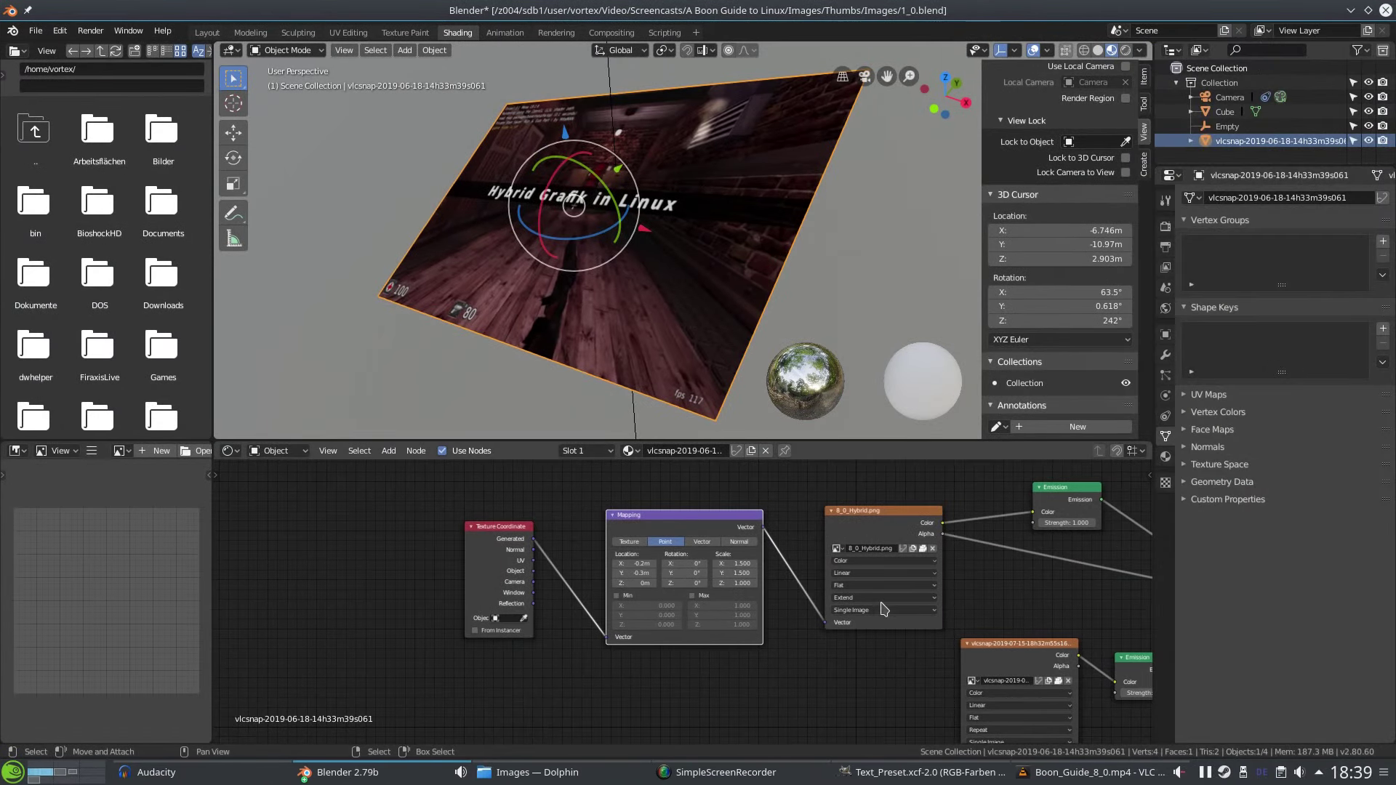
mouse_move(885, 608)
middle_mouse_down("ctrl")
mouse_move(884, 532)
mouse_move(954, 597)
middle_mouse_up("ctrl")
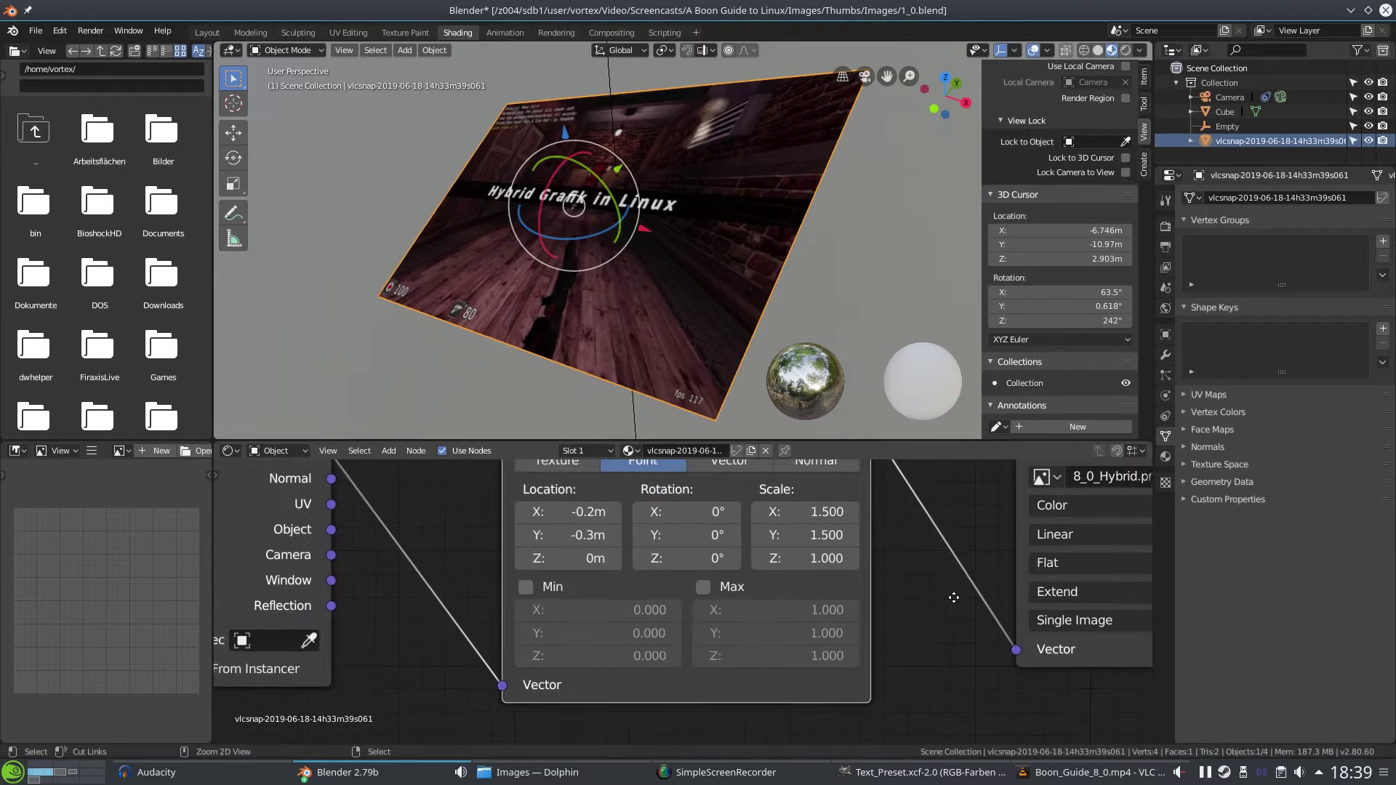
scroll(954, 598, "down", 5, "ctrl")
scroll(738, 570, "down", 5, "ctrl")
left_click(668, 590)
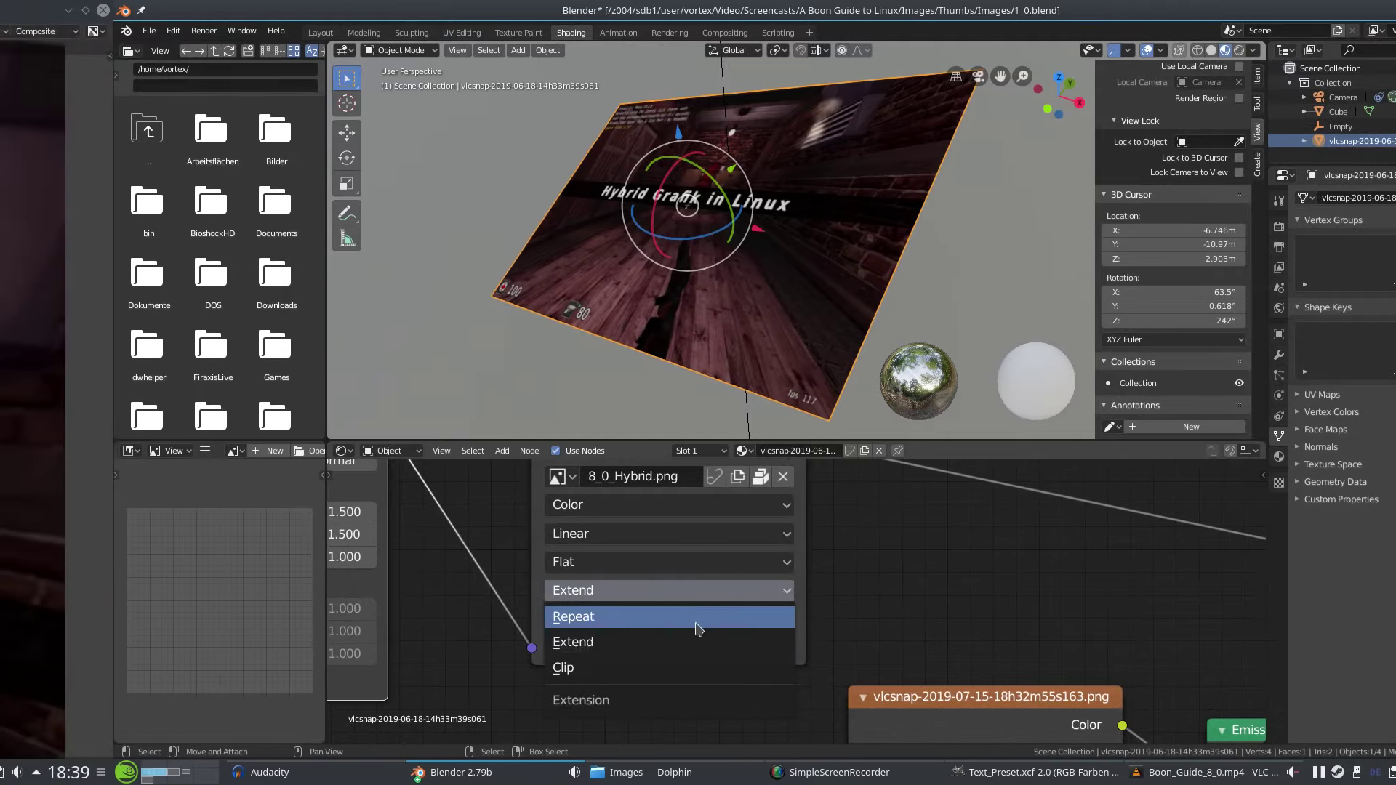
left_click(502, 617)
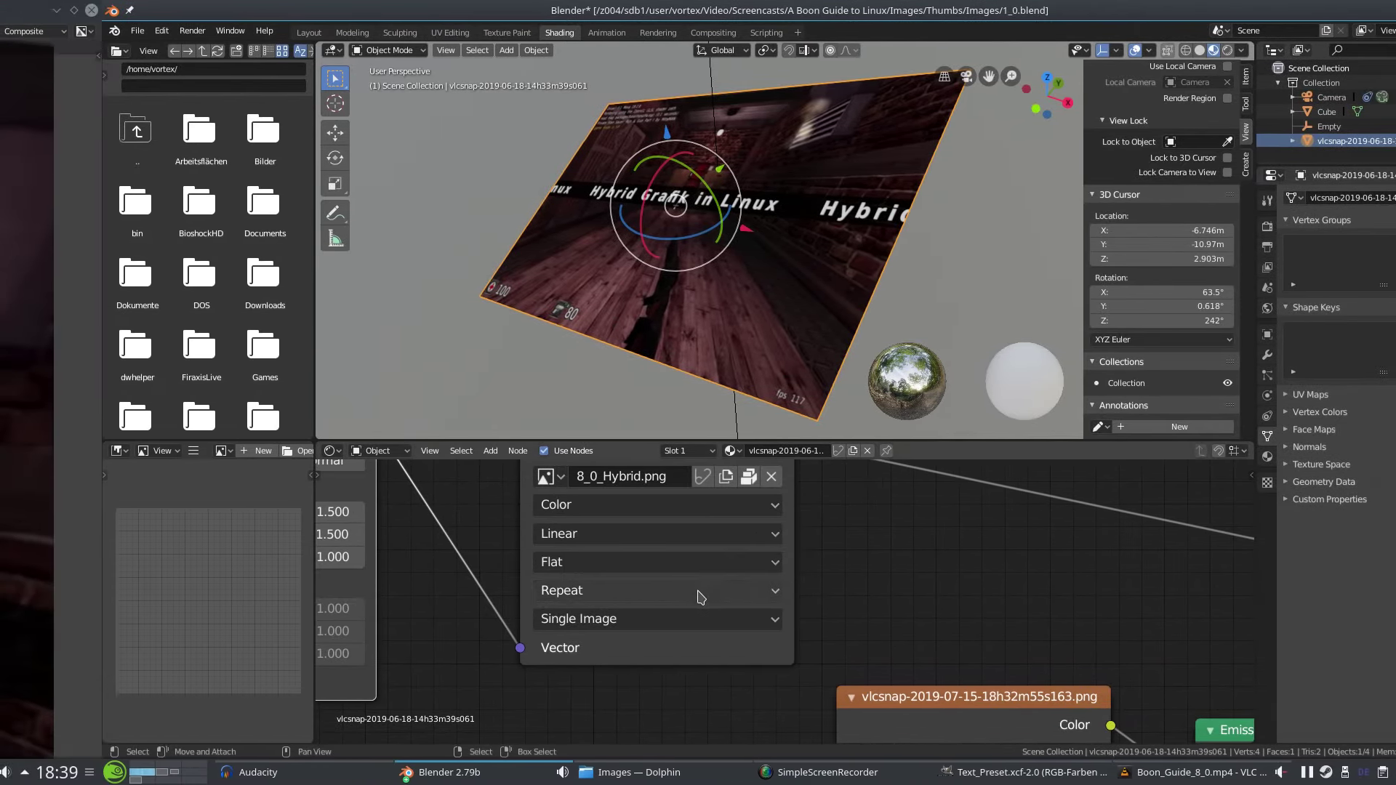
left_click(509, 590)
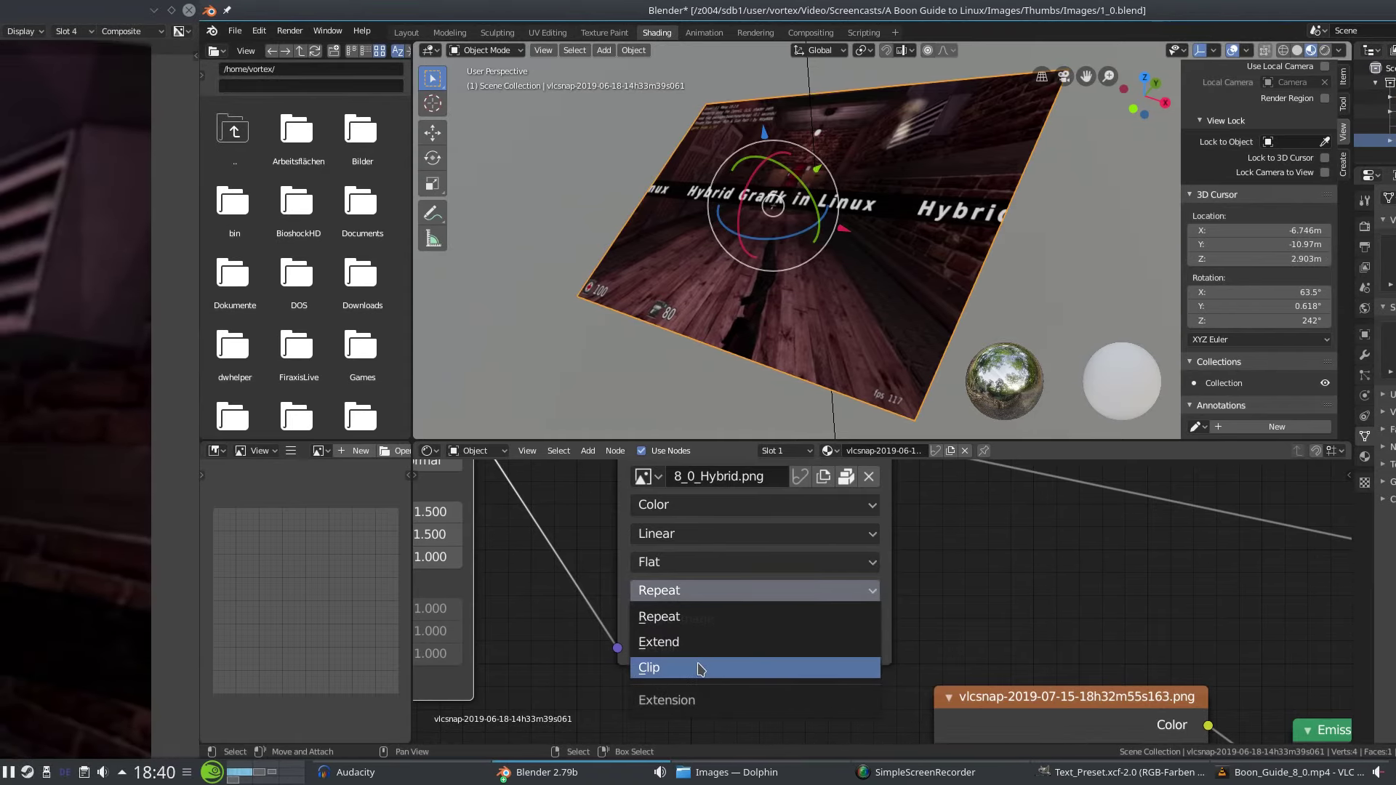
left_click(698, 668)
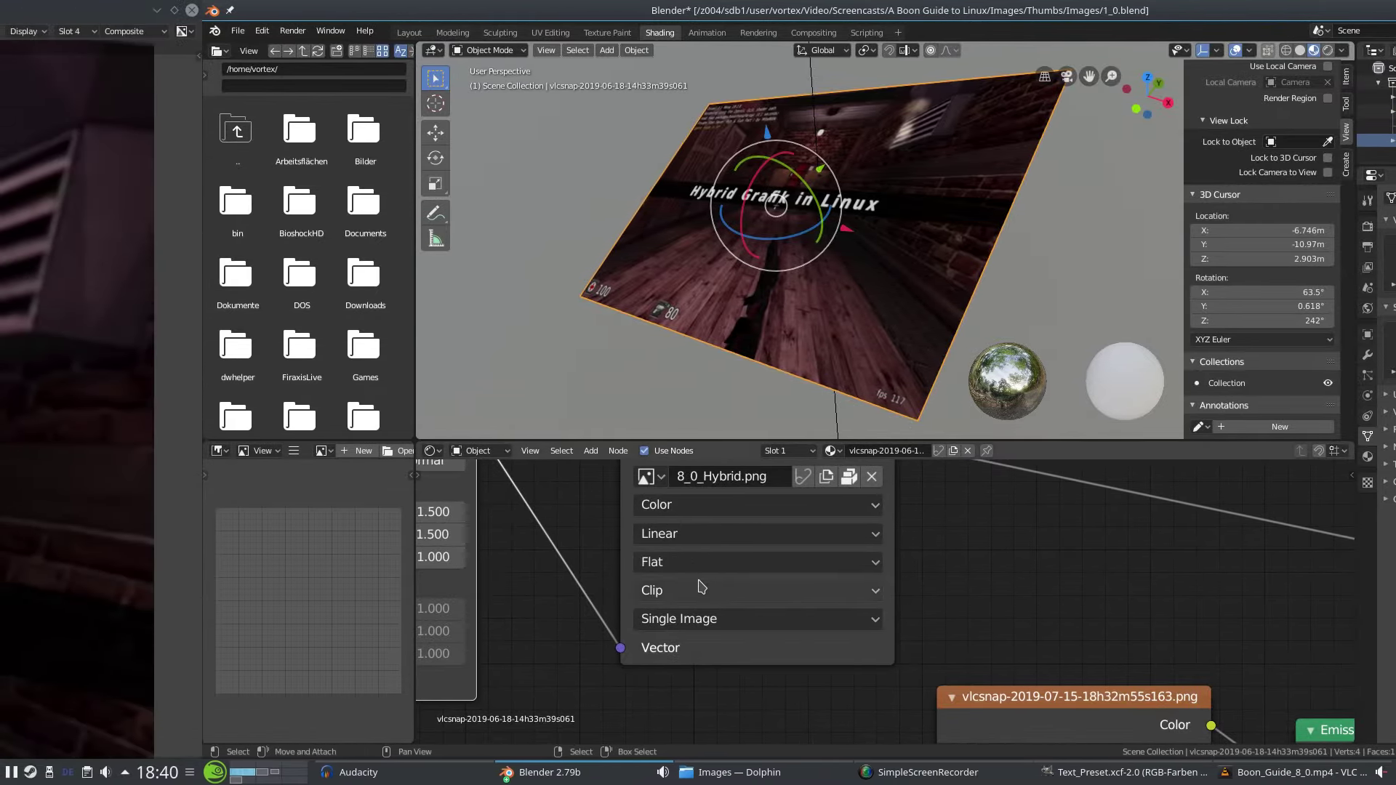
left_click(701, 588)
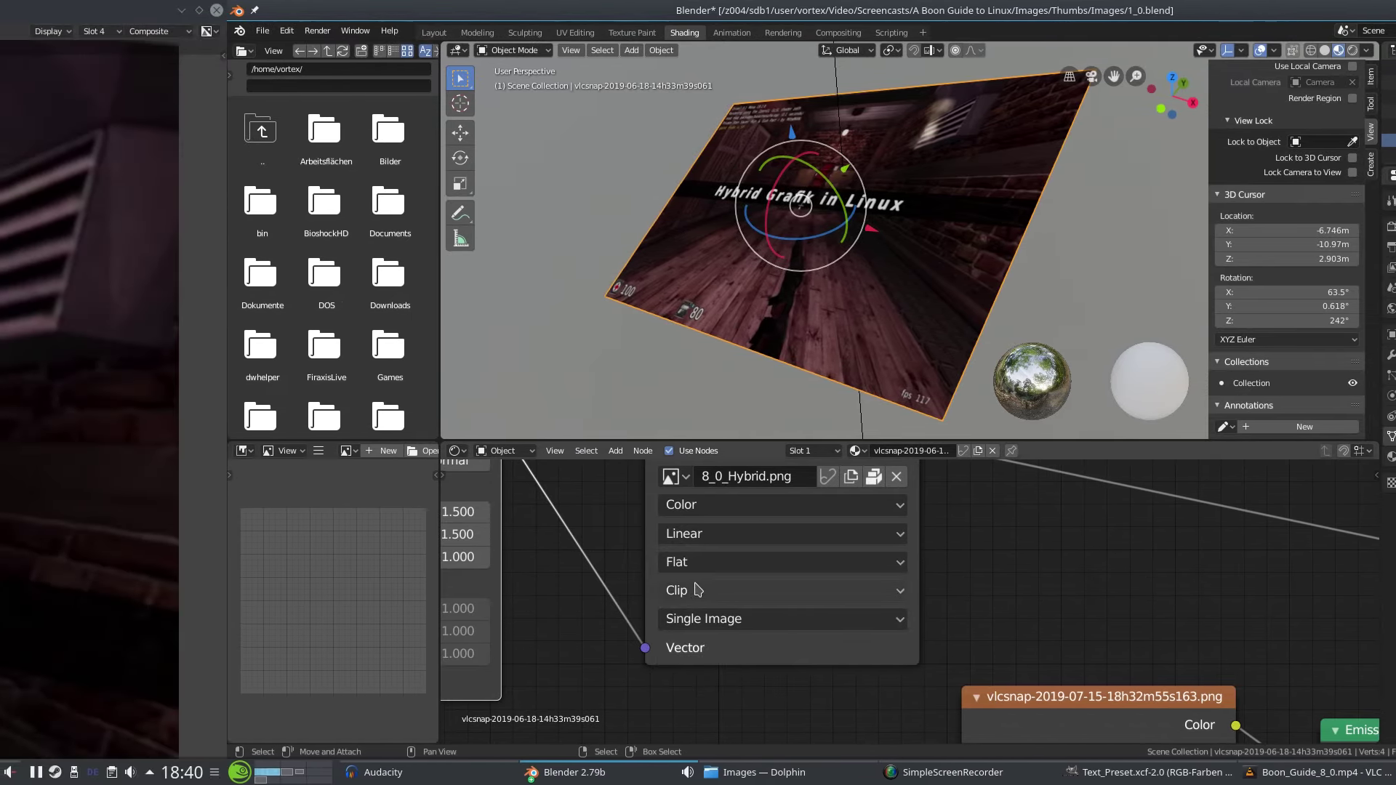
left_click(720, 590)
left_click(700, 639)
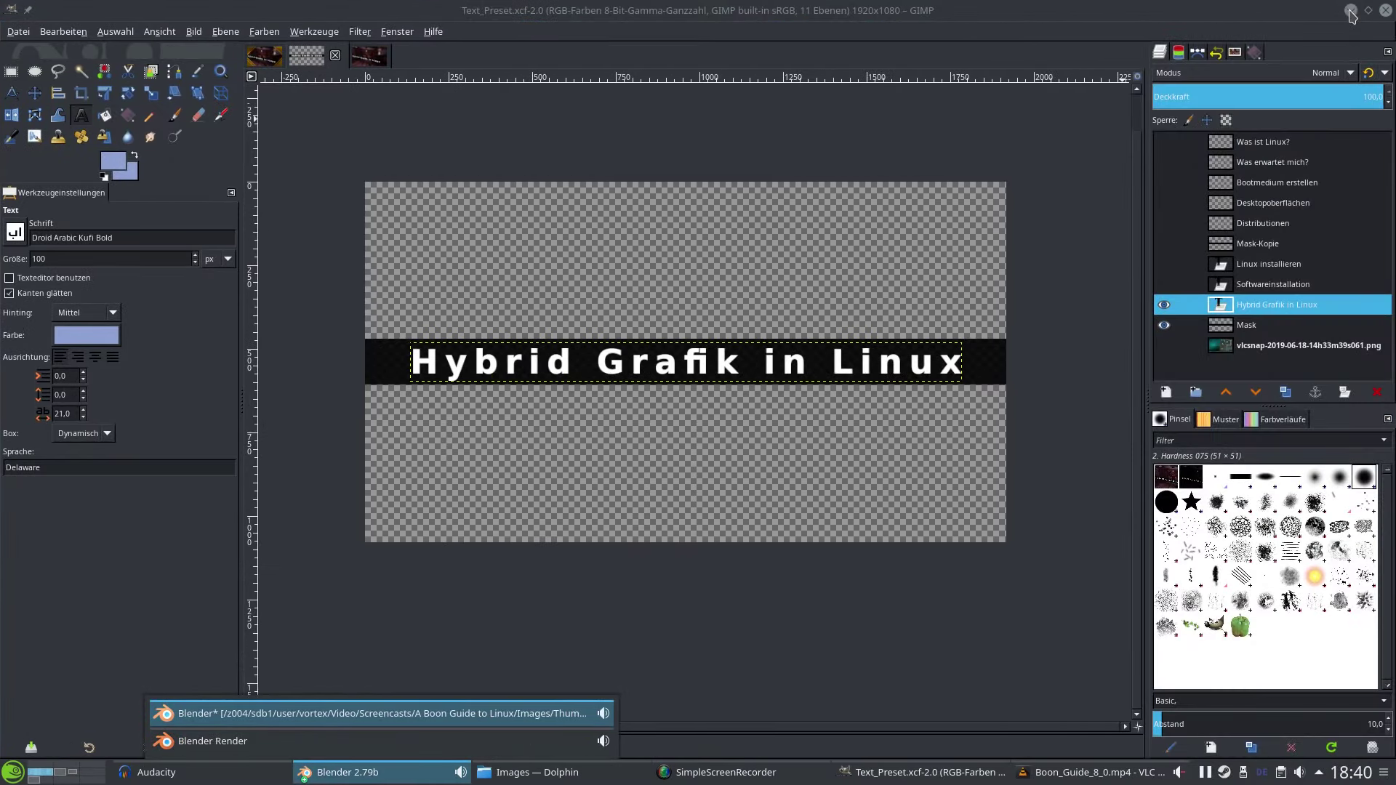
left_click(1351, 11)
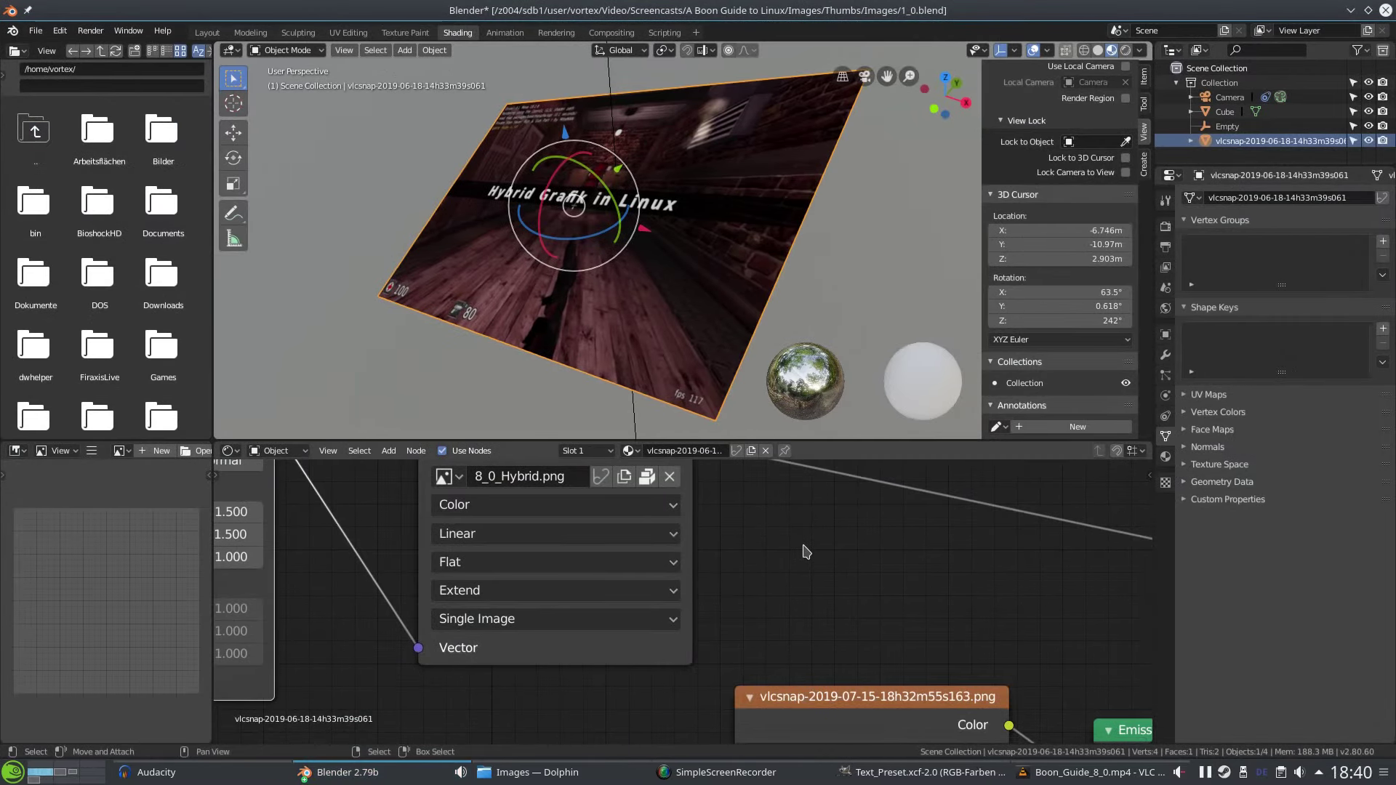
scroll(802, 546, "down", 4)
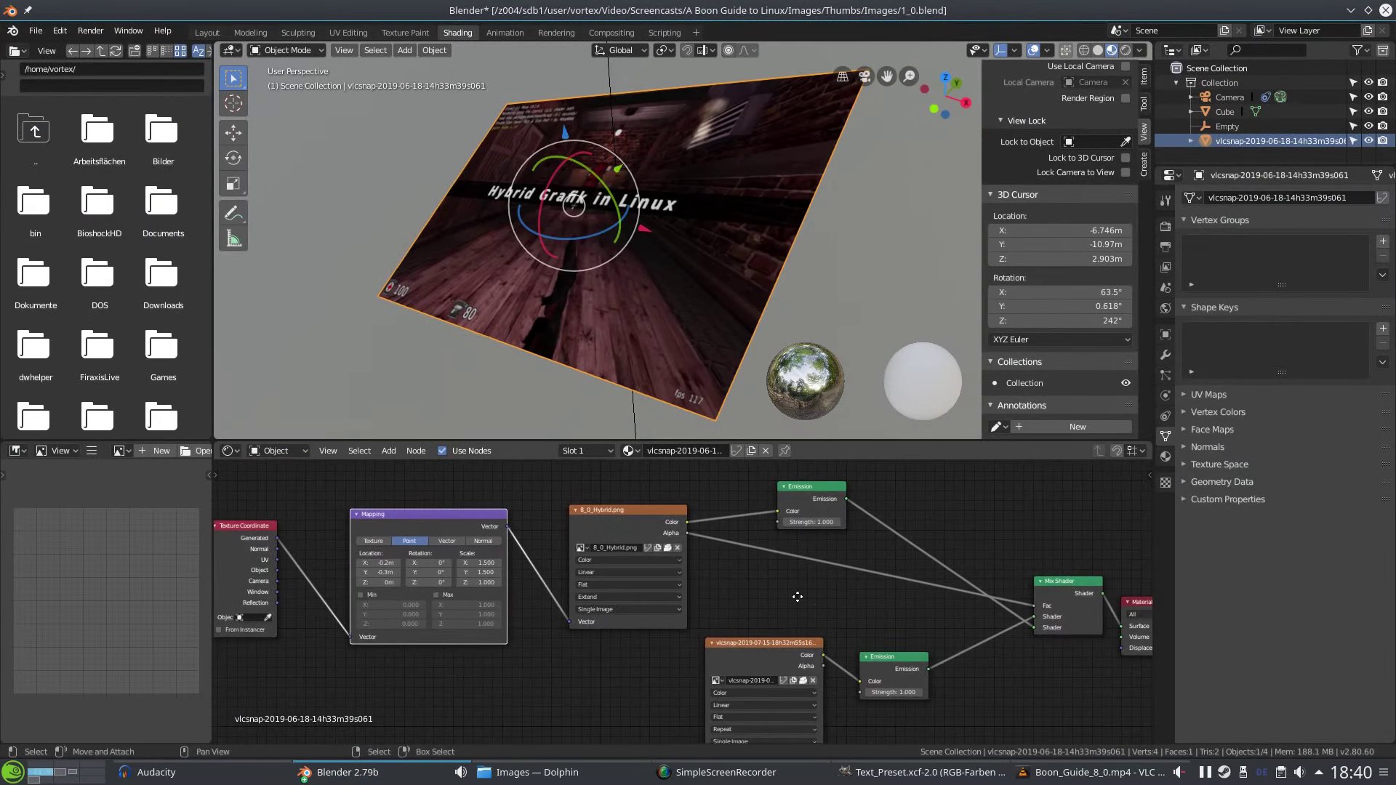
Pan the node tree into view and nudge both Emission nodes into place.
middle_click_drag(797, 597, 698, 592)
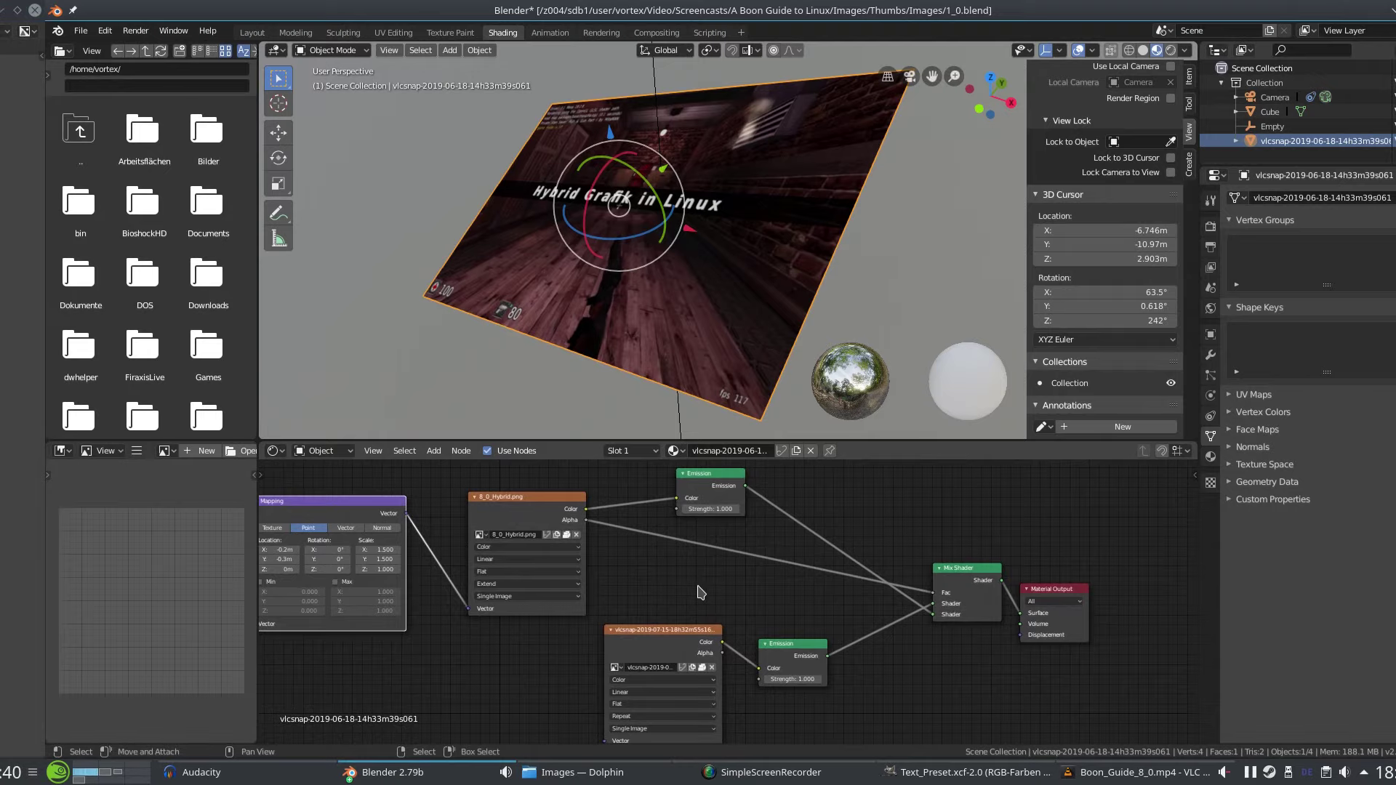
left_click_drag(709, 478, 728, 484)
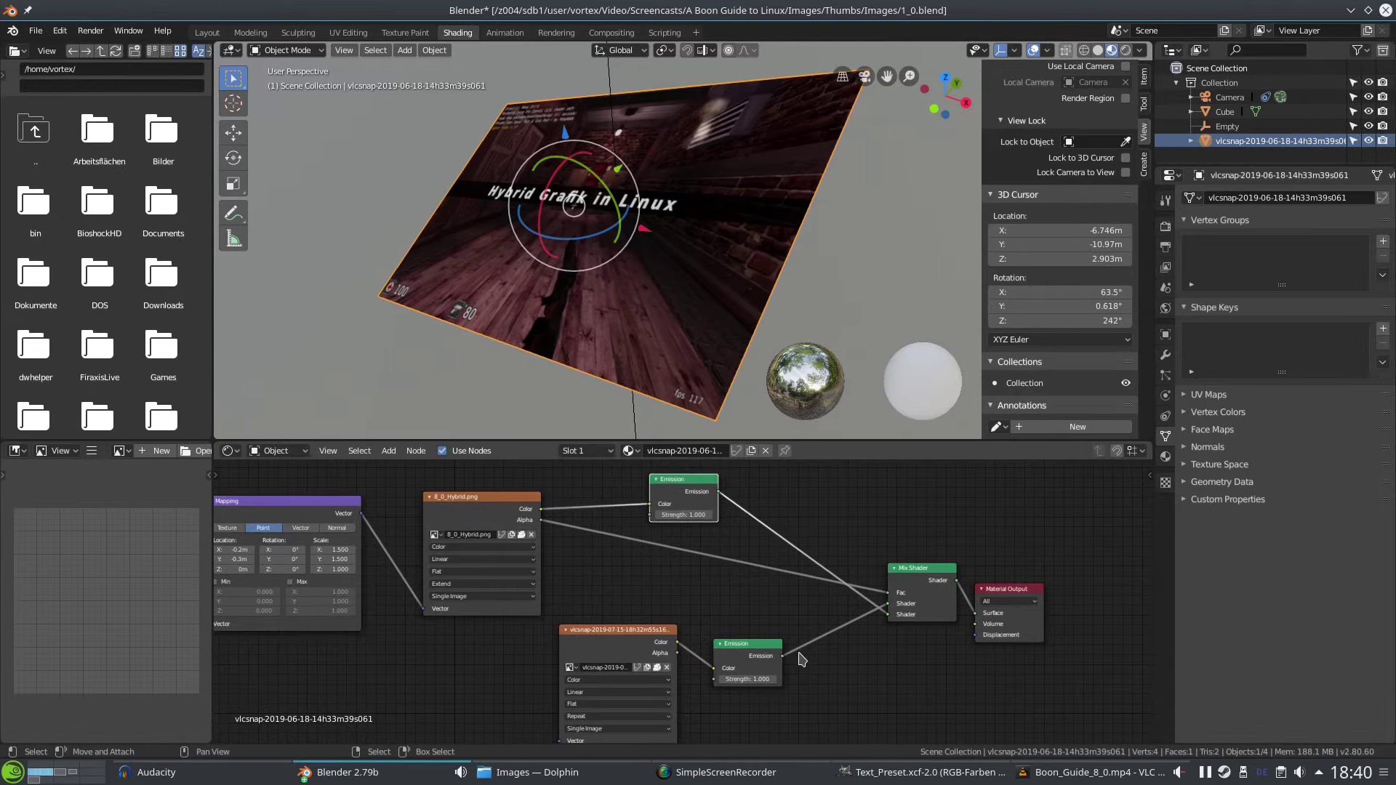
left_click_drag(745, 649, 743, 640)
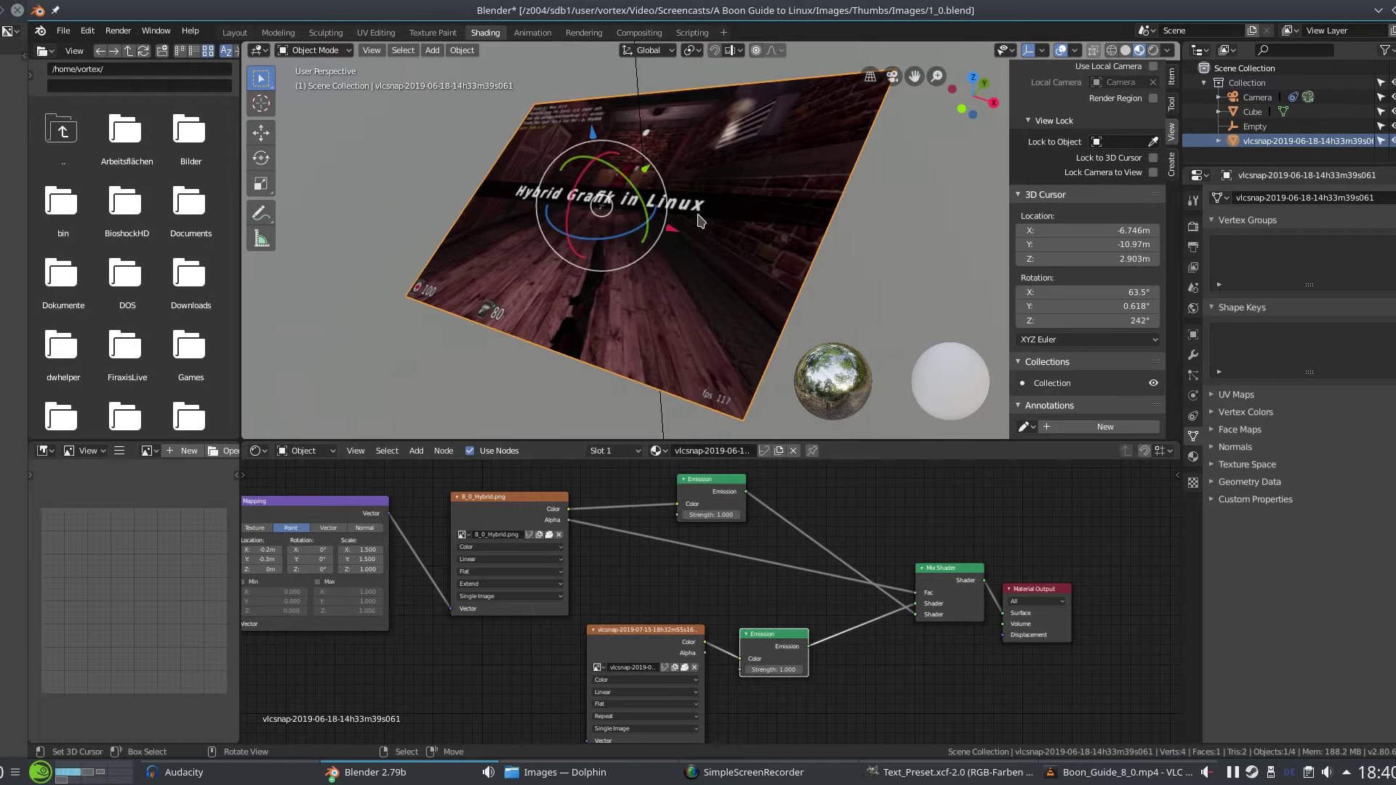
Try a zero strength on the top Emission, leaving it at 1.000, and open the add-node menu.
left_click(702, 515)
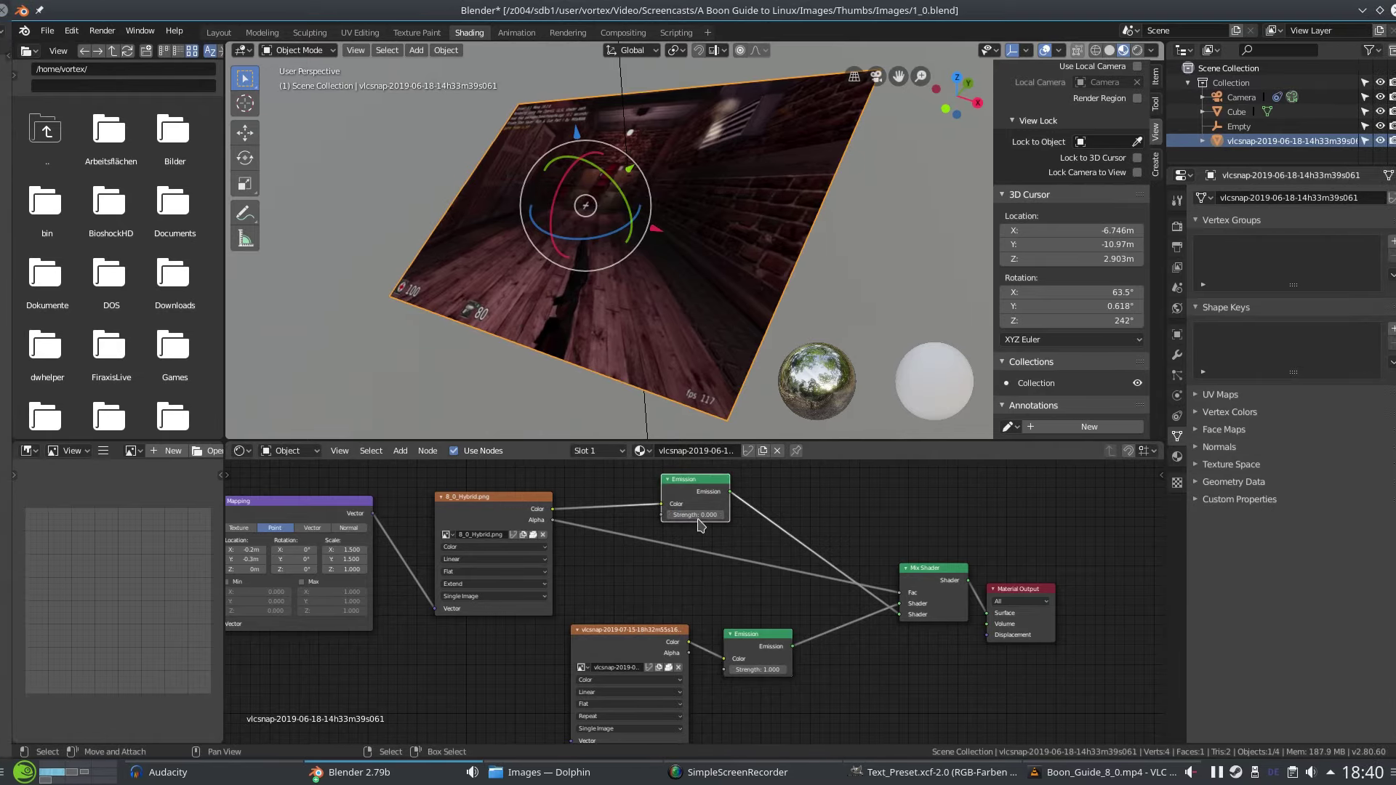
left_click(699, 518)
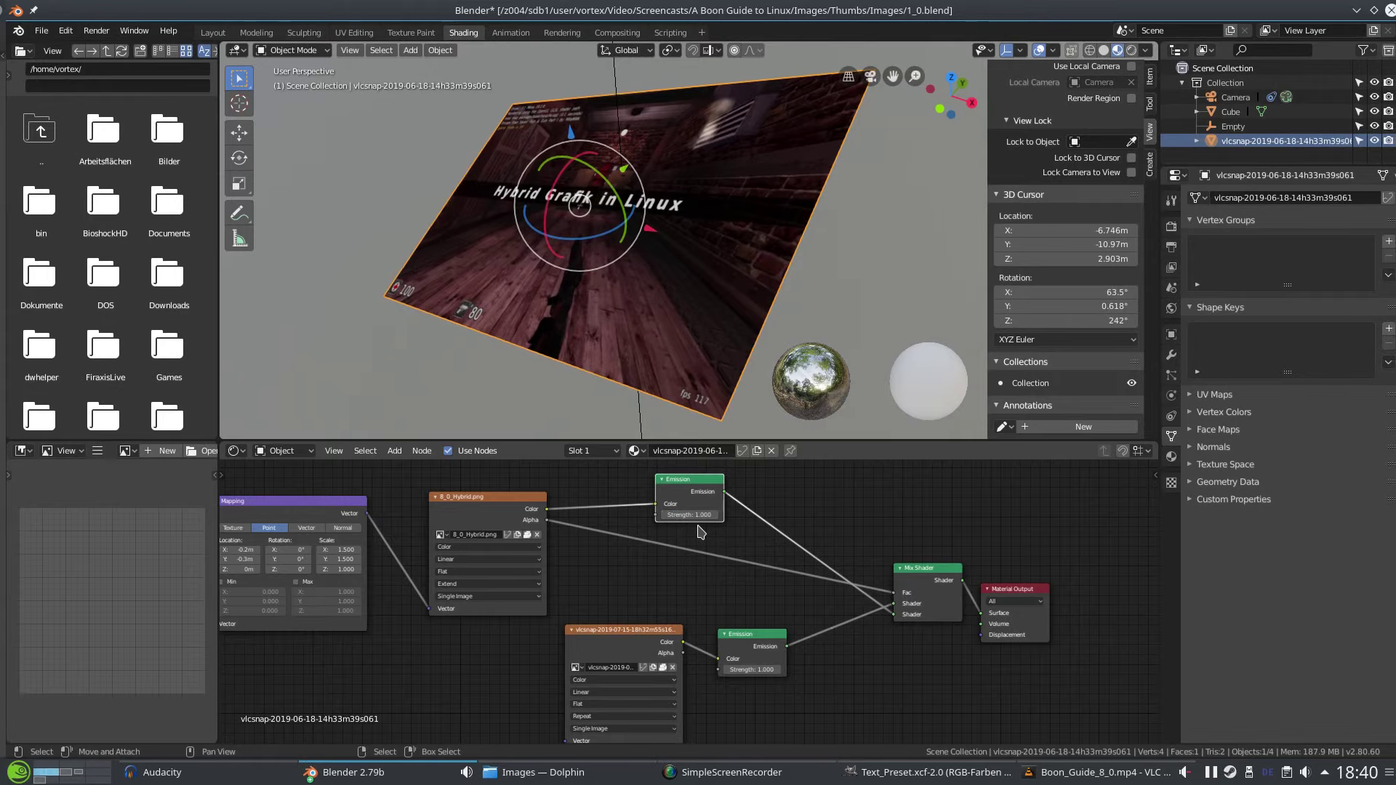
key("shift+a")
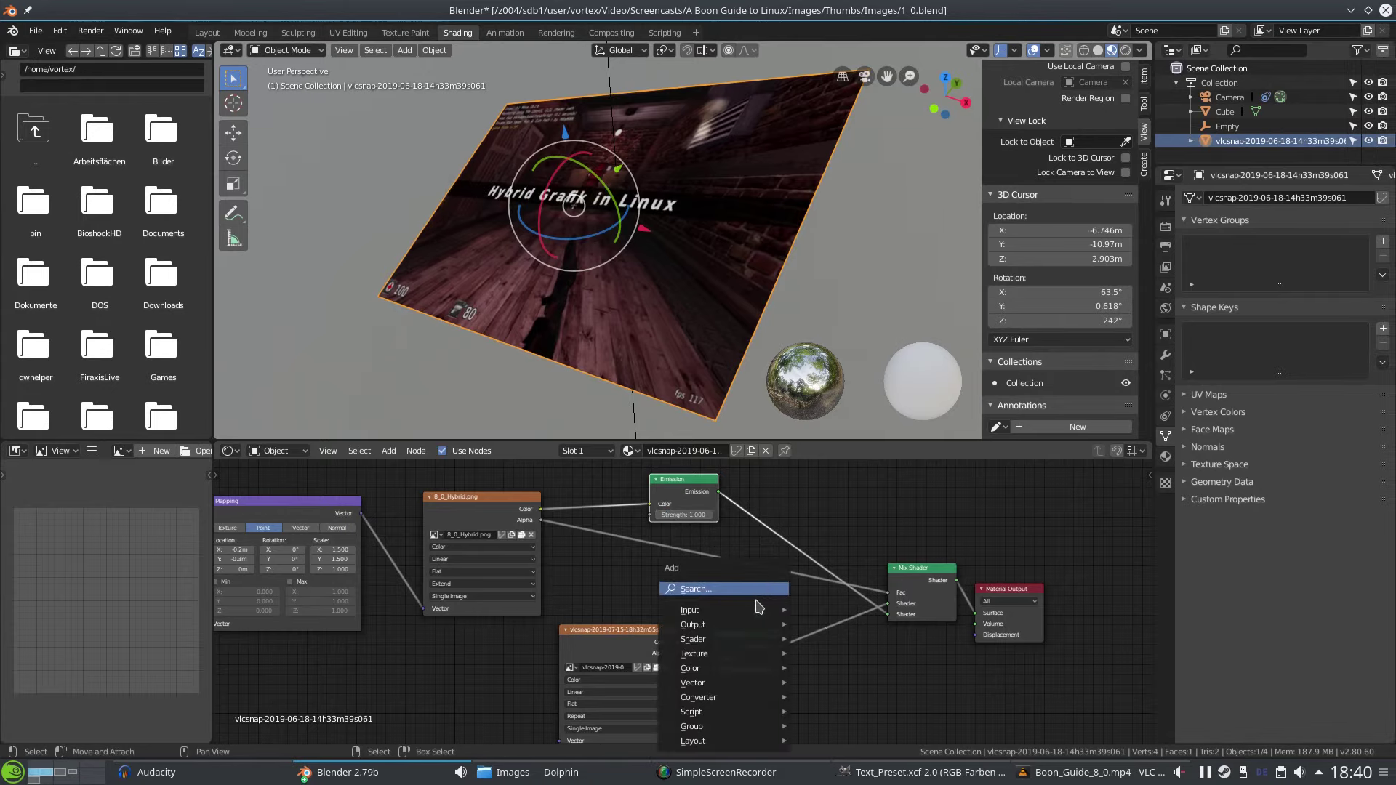
mouse_move(694, 640)
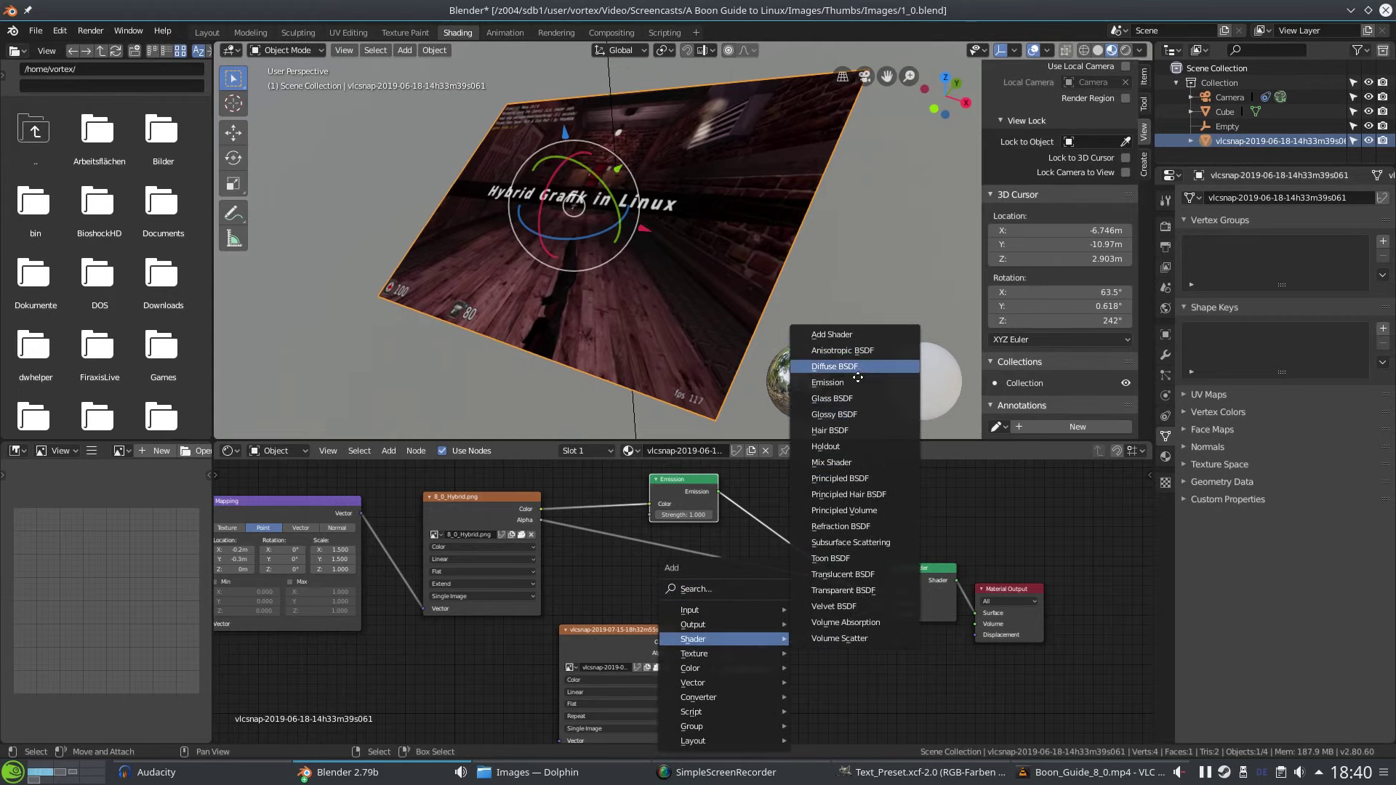
Add a Diffuse BSDF fed by the top Emission and start an F12 test render.
left_click(858, 372)
left_click(855, 502)
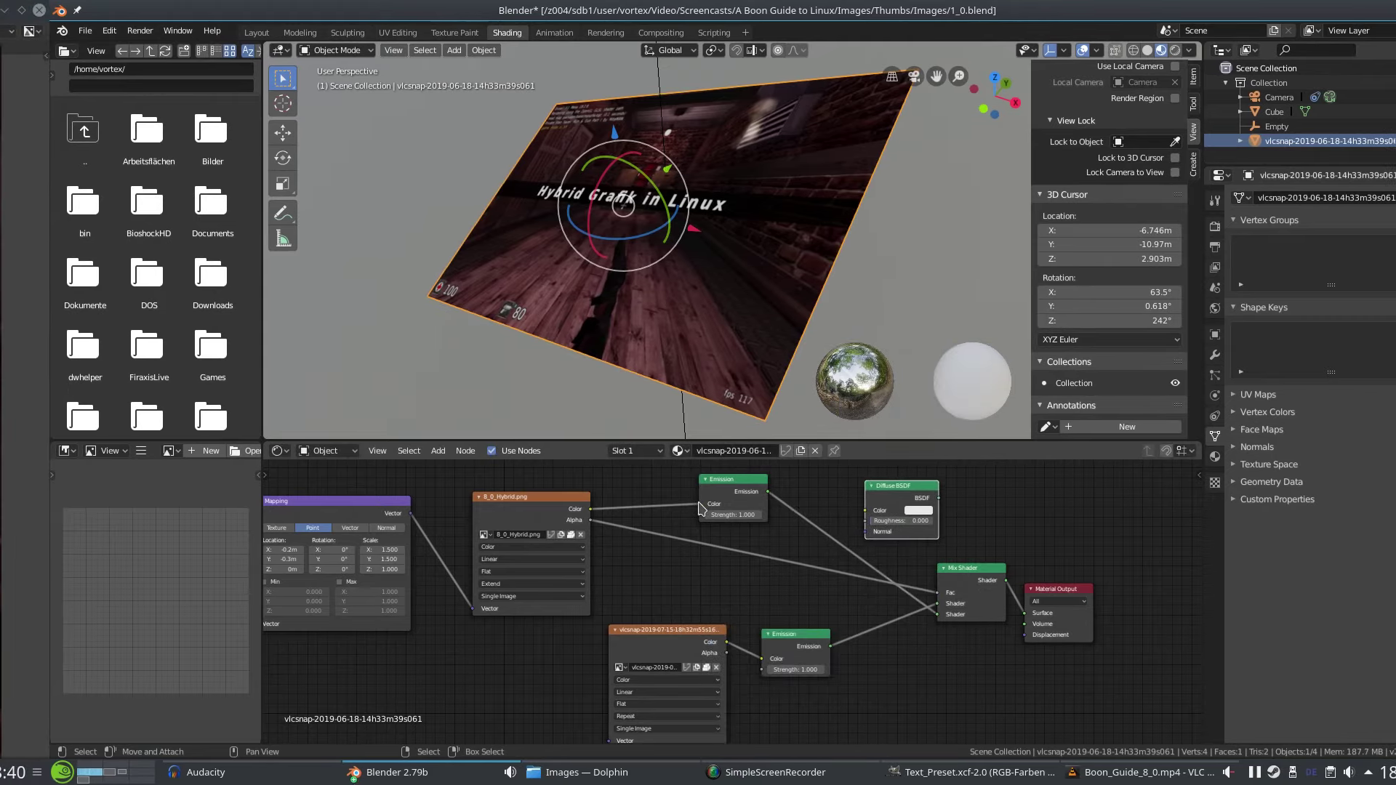
mouse_move(700, 507)
left_mouse_down()
mouse_move(815, 510)
mouse_move(833, 481)
left_mouse_up()
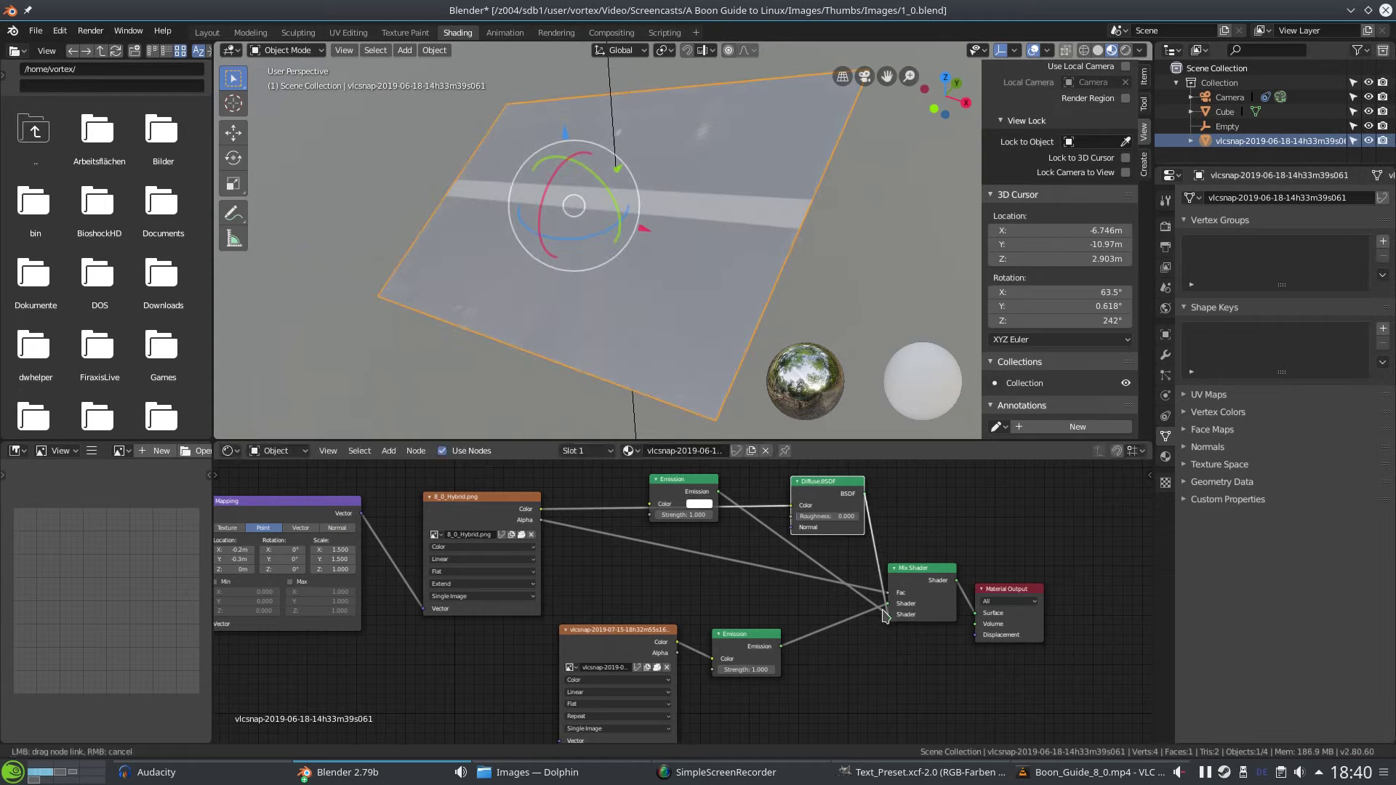
left_click_drag(885, 616, 883, 616)
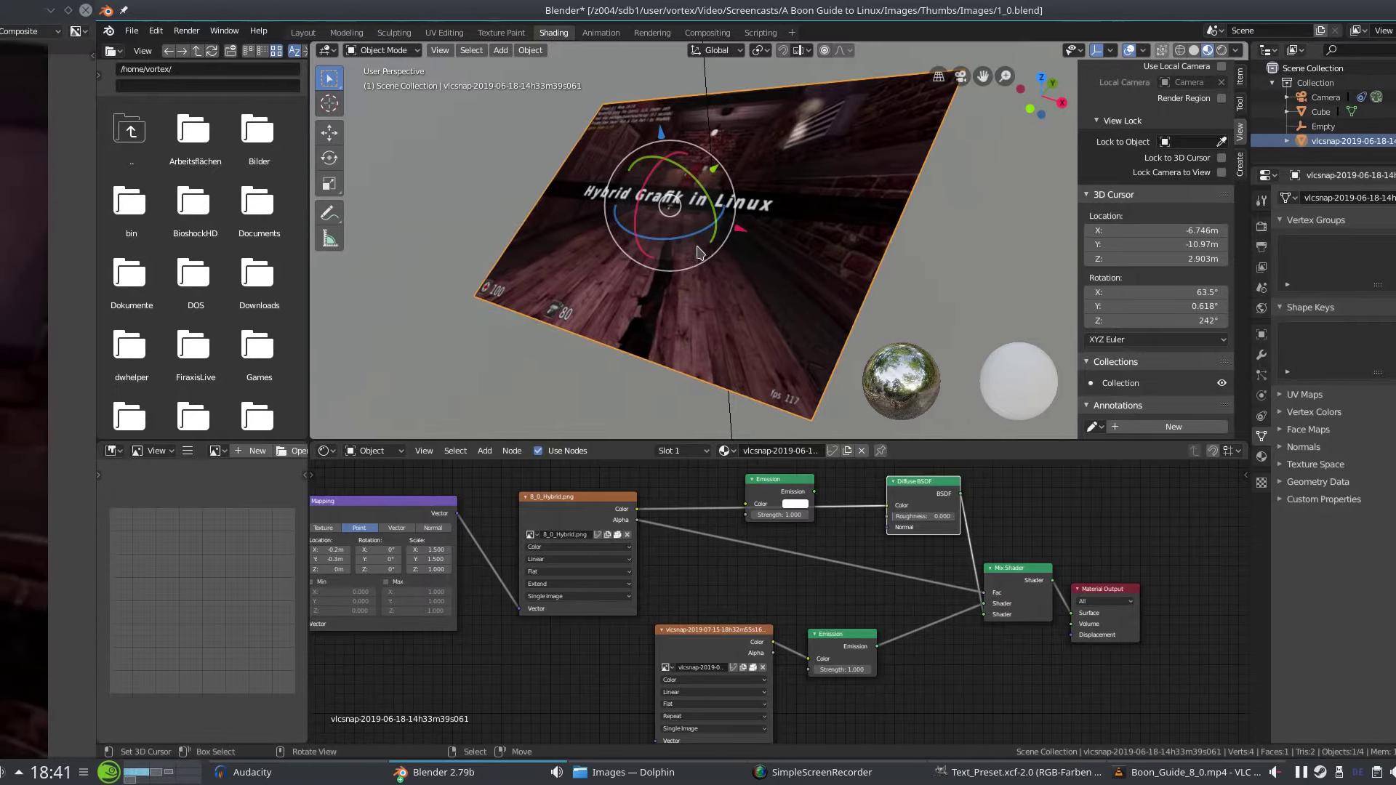
mouse_move(727, 255)
middle_mouse_down()
mouse_move(705, 242)
mouse_move(738, 227)
mouse_move(698, 282)
middle_mouse_up()
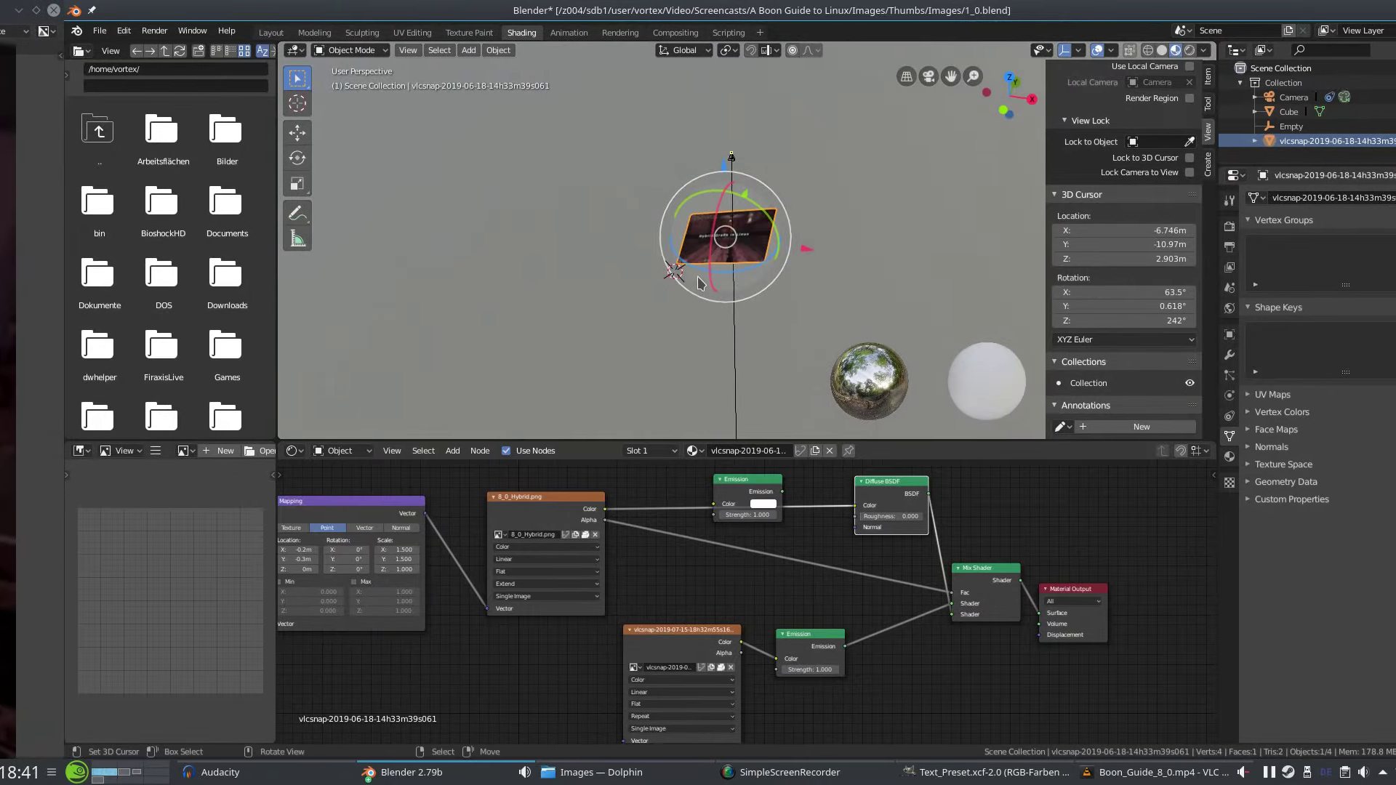
key("F12")
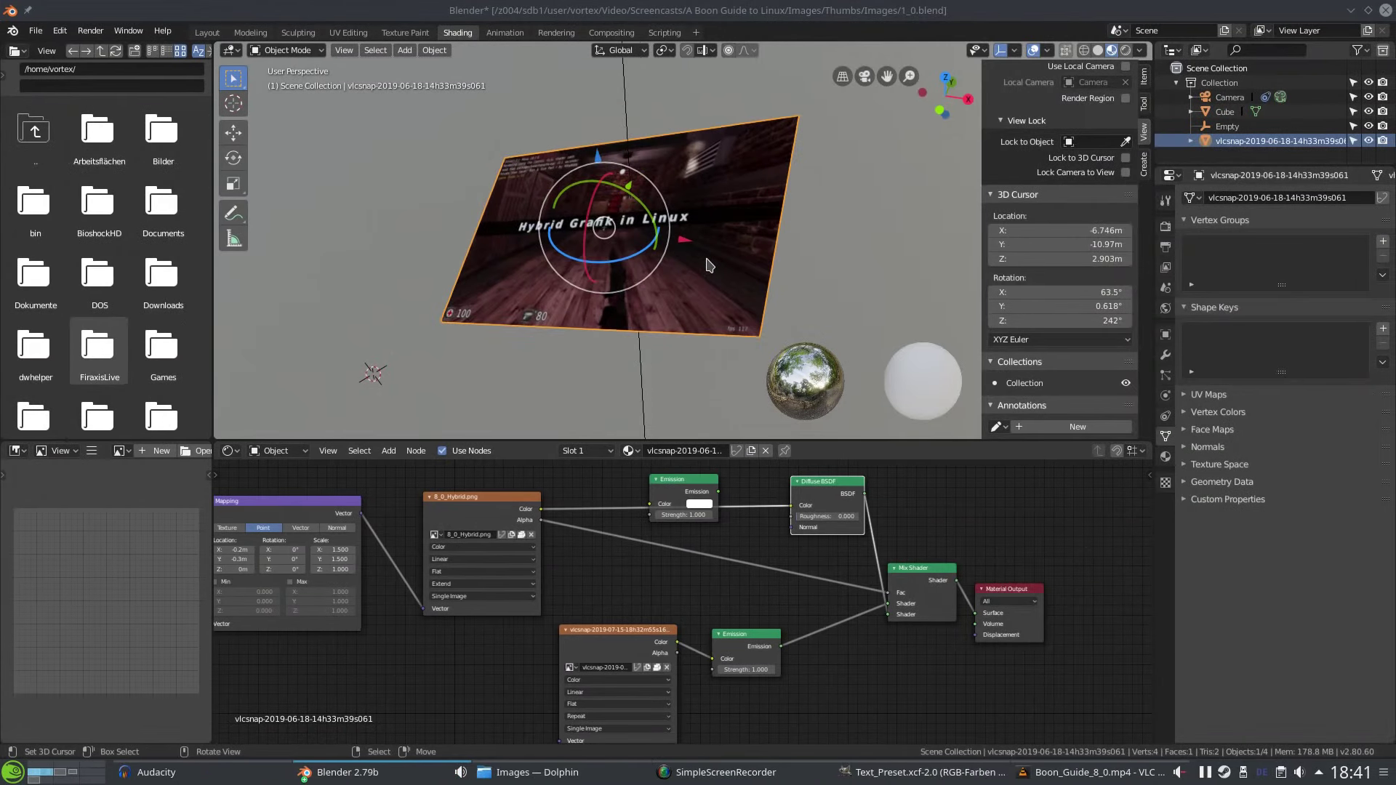
Add a second Diffuse BSDF fed by the lower Emission and connect it to the Mix Shader.
middle_click_drag(722, 587, 699, 566)
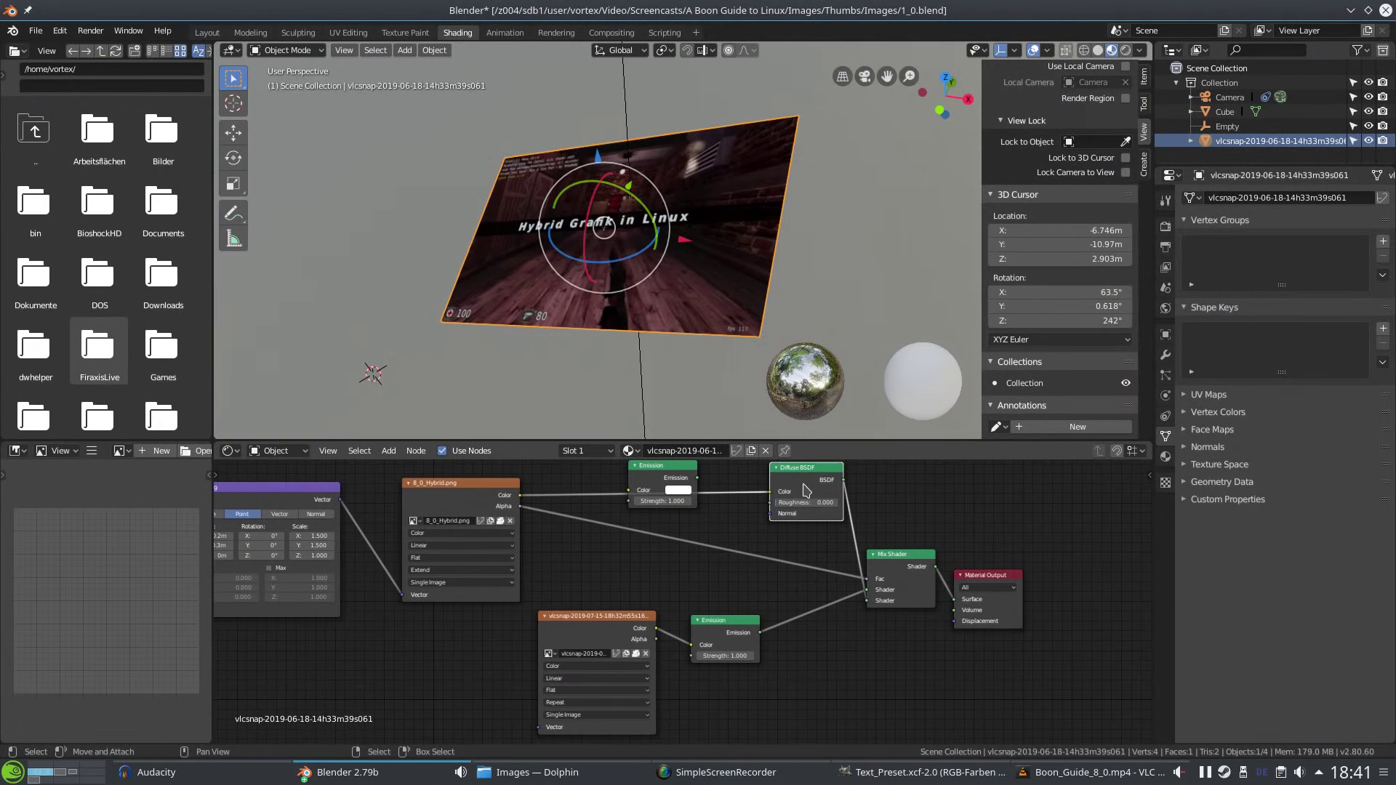
left_click_drag(838, 662, 831, 674)
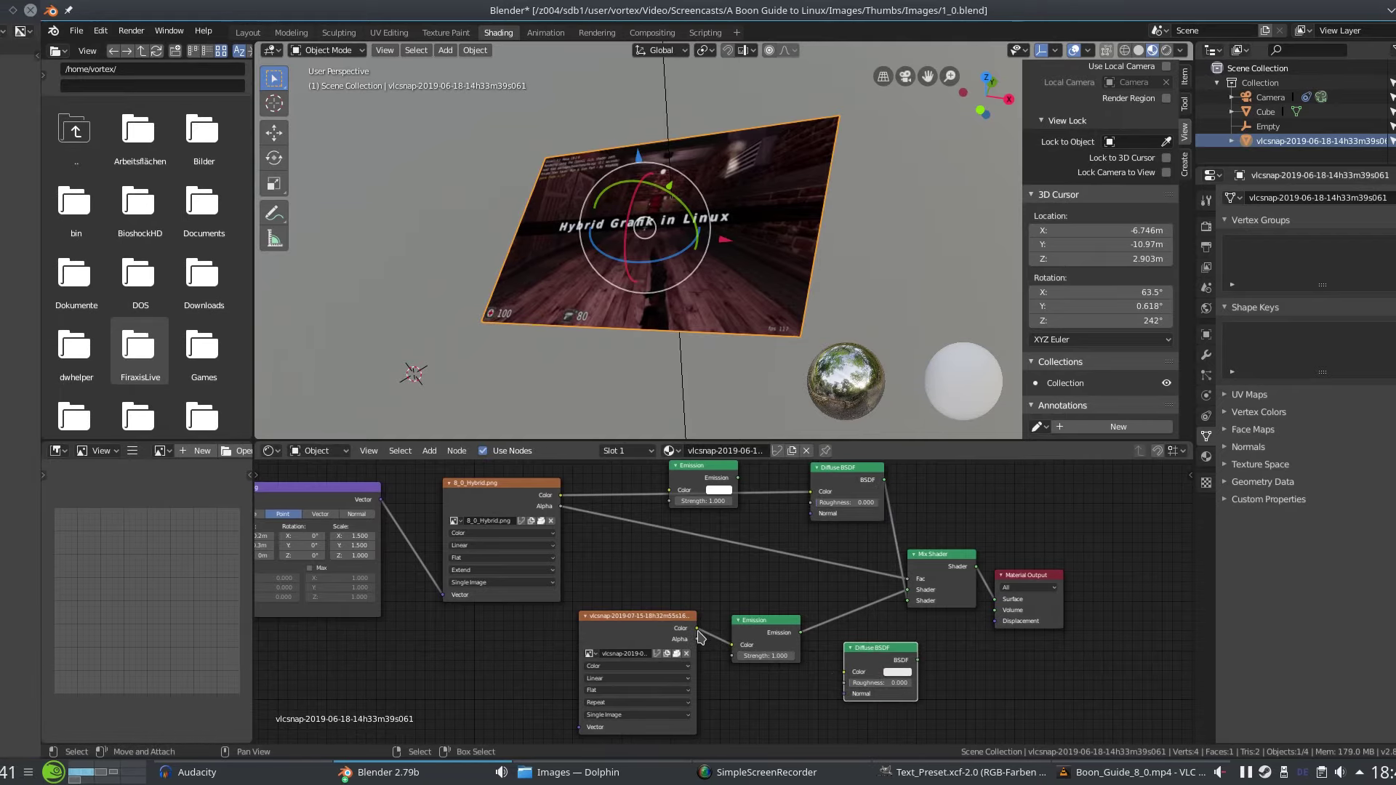
left_click_drag(656, 628, 803, 670)
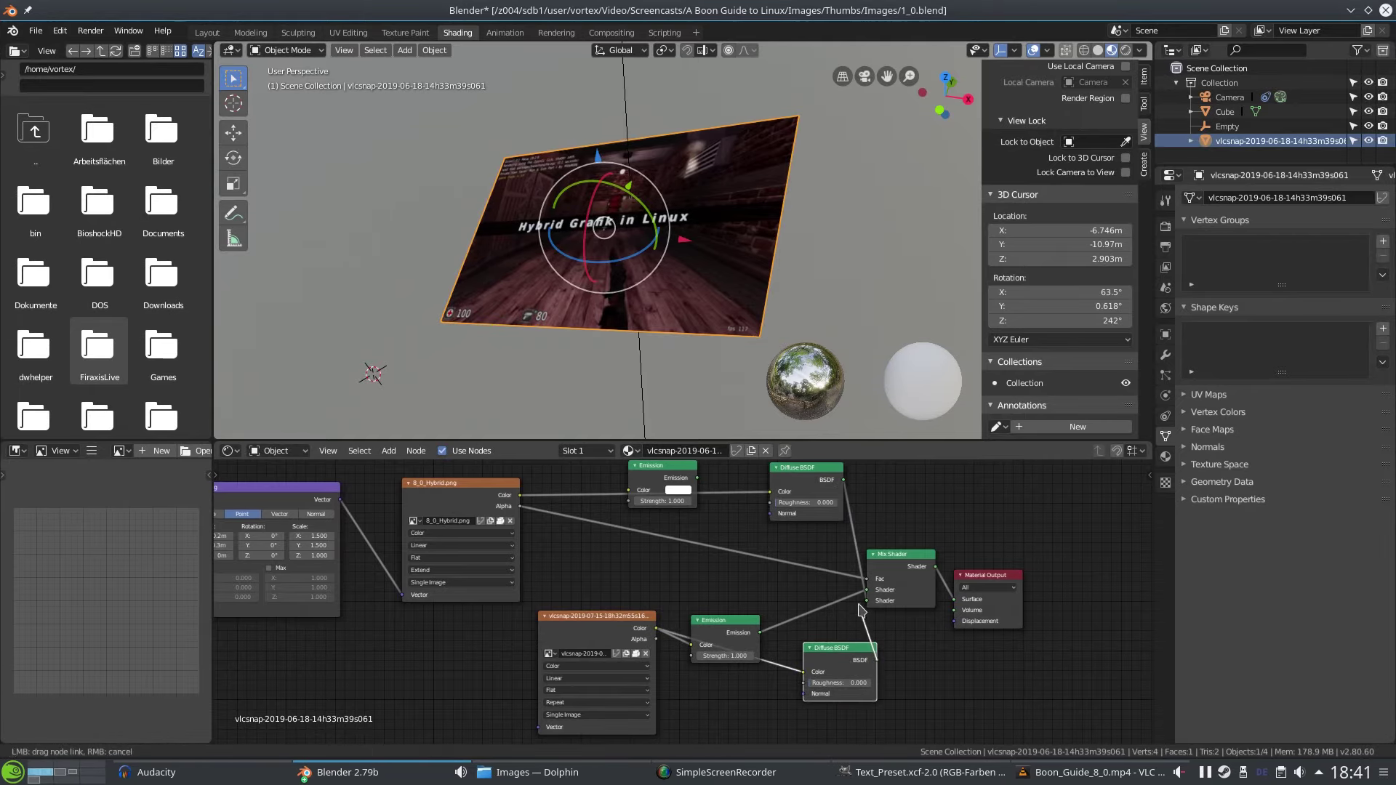
left_click_drag(868, 595, 868, 595)
mouse_move(640, 219)
middle_mouse_down()
mouse_move(670, 243)
mouse_move(700, 240)
middle_mouse_up()
key("F12")
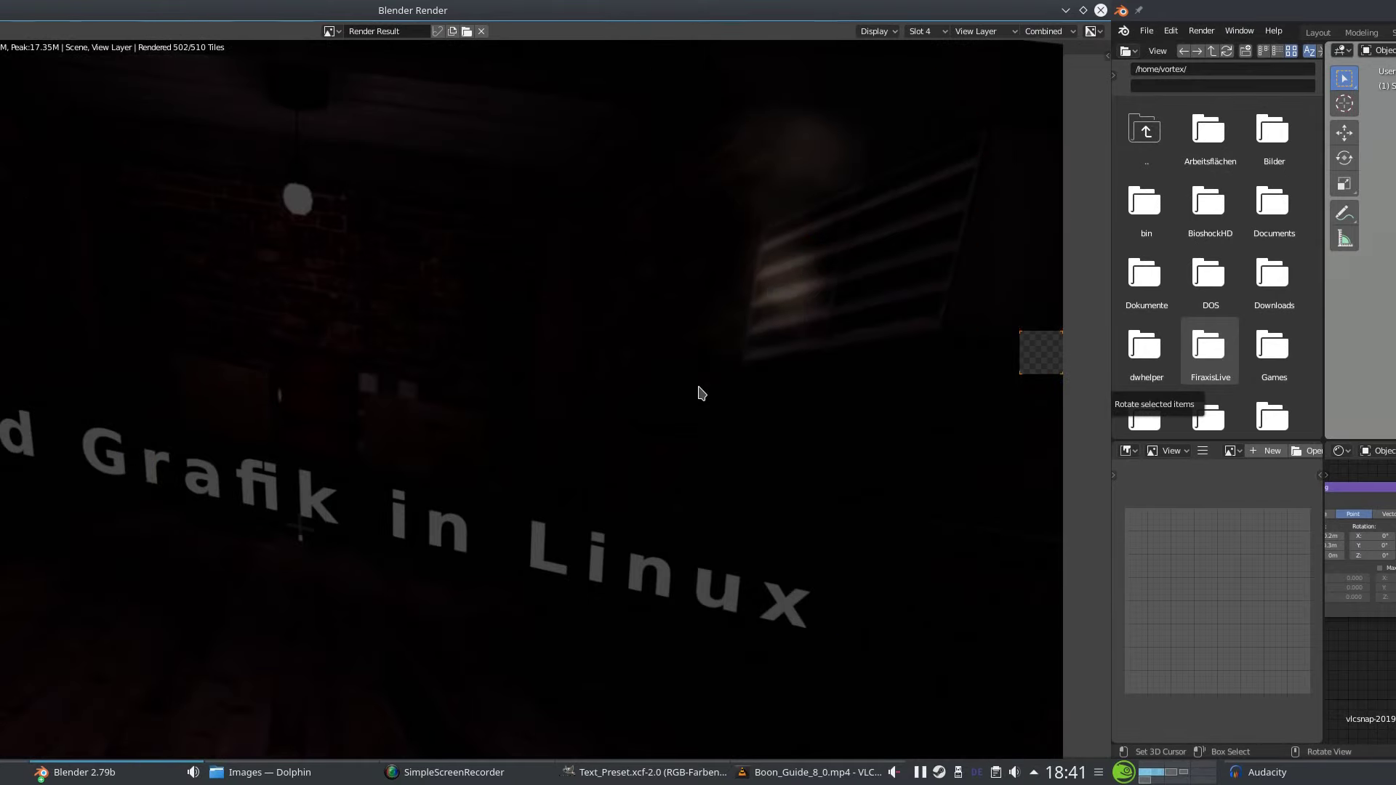
key("Escape")
key("F11")
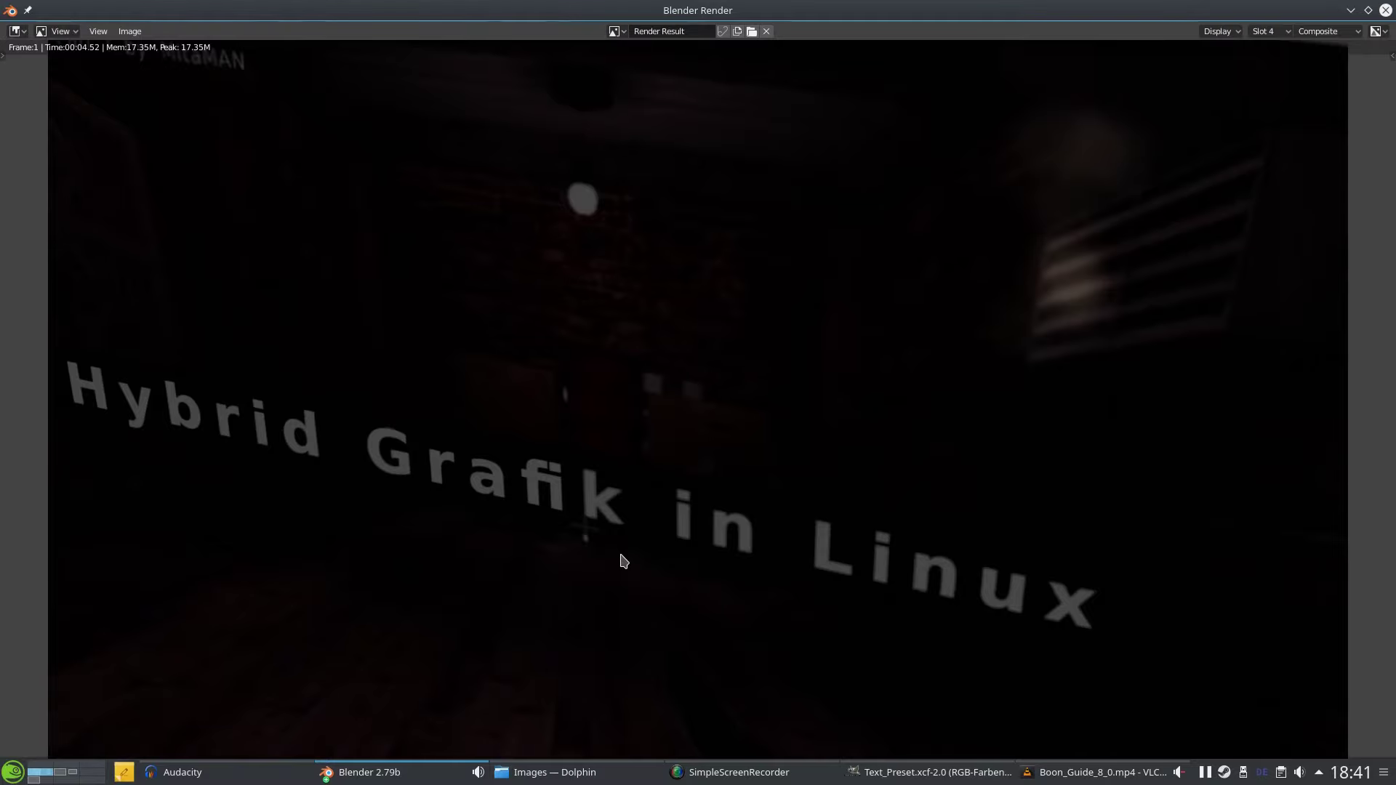
key("F11")
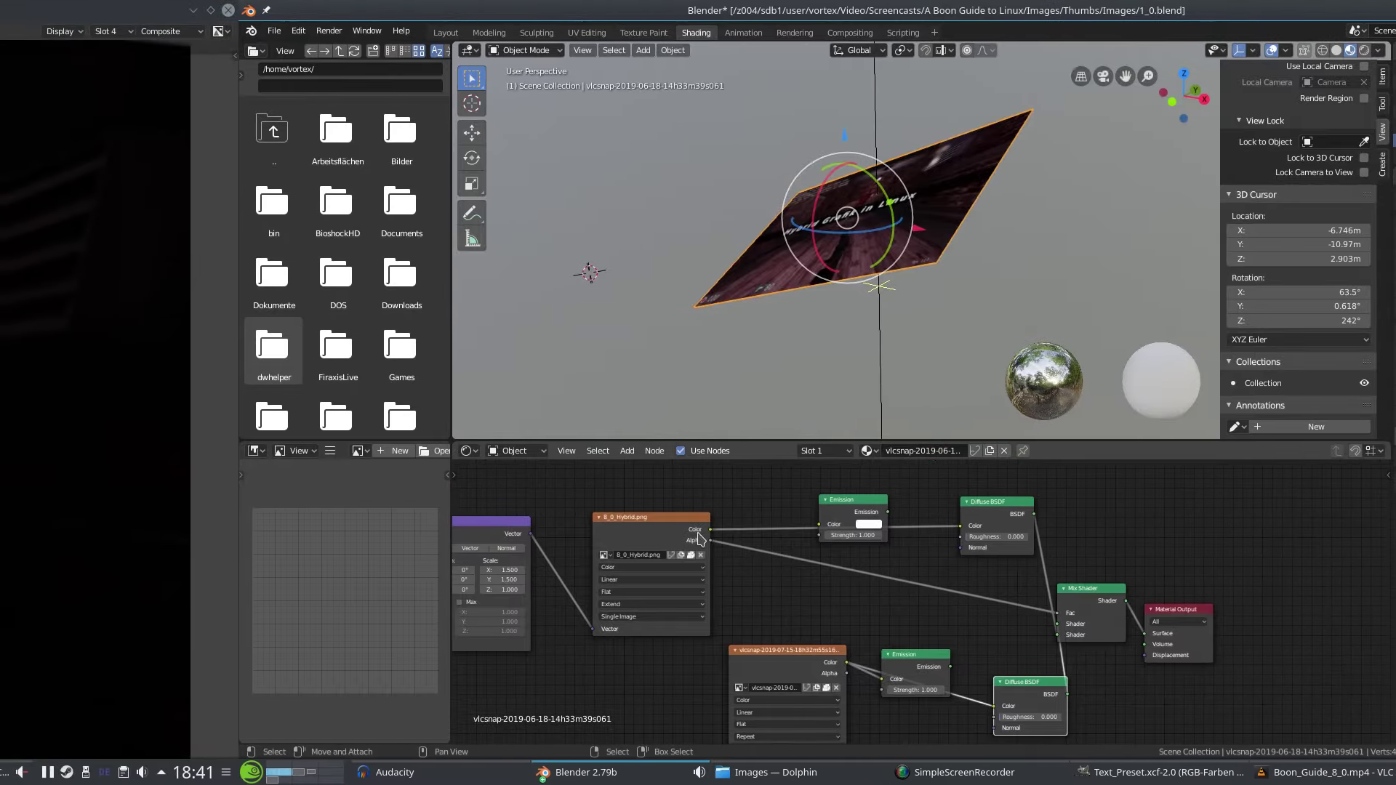
Delete both Diffuse BSDF nodes, wire the Emissions straight to the Mix Shader, and test-render.
mouse_move(684, 529)
left_mouse_down()
mouse_move(717, 528)
mouse_move(700, 514)
mouse_move(779, 578)
left_mouse_up()
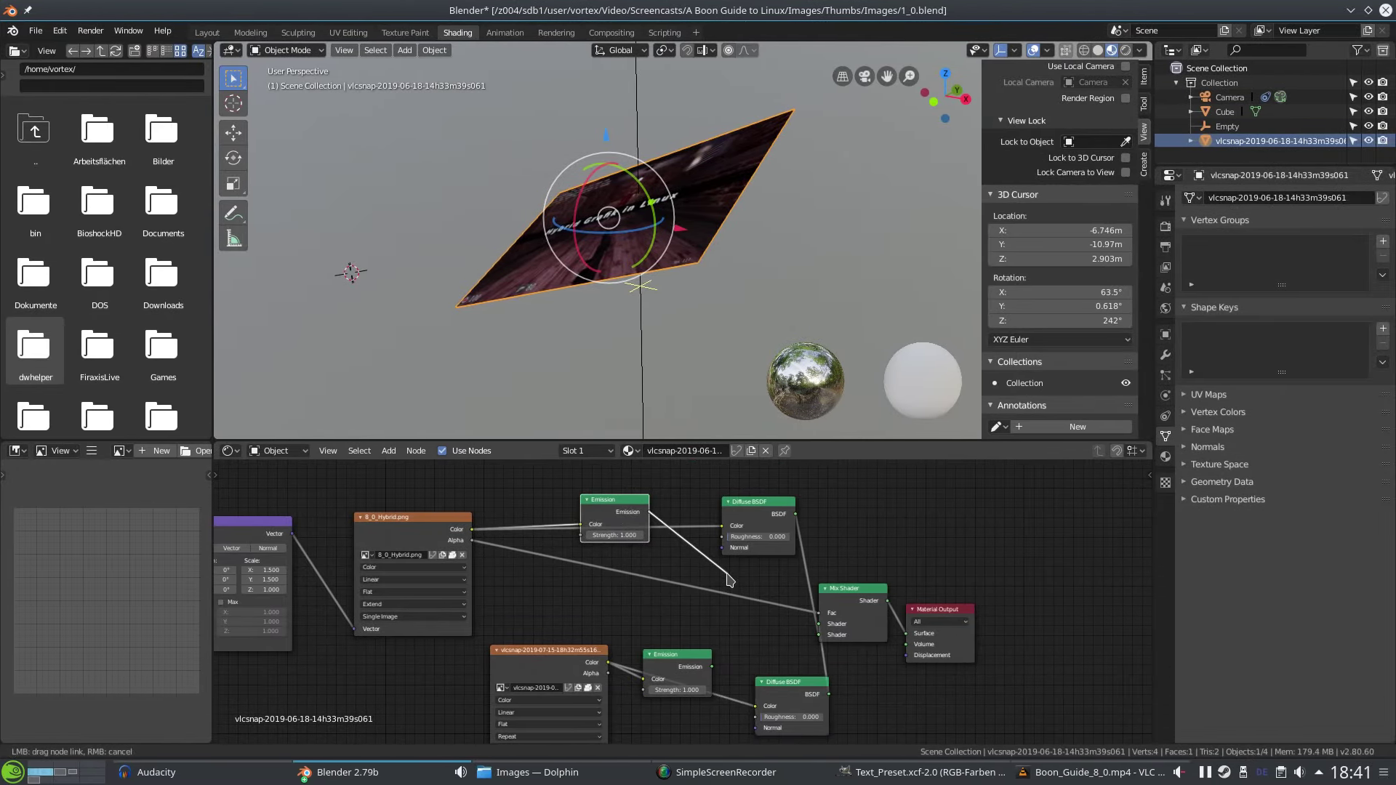
mouse_move(703, 554)
left_mouse_down()
mouse_move(757, 513)
mouse_move(717, 525)
mouse_move(817, 633)
left_mouse_up()
key("x")
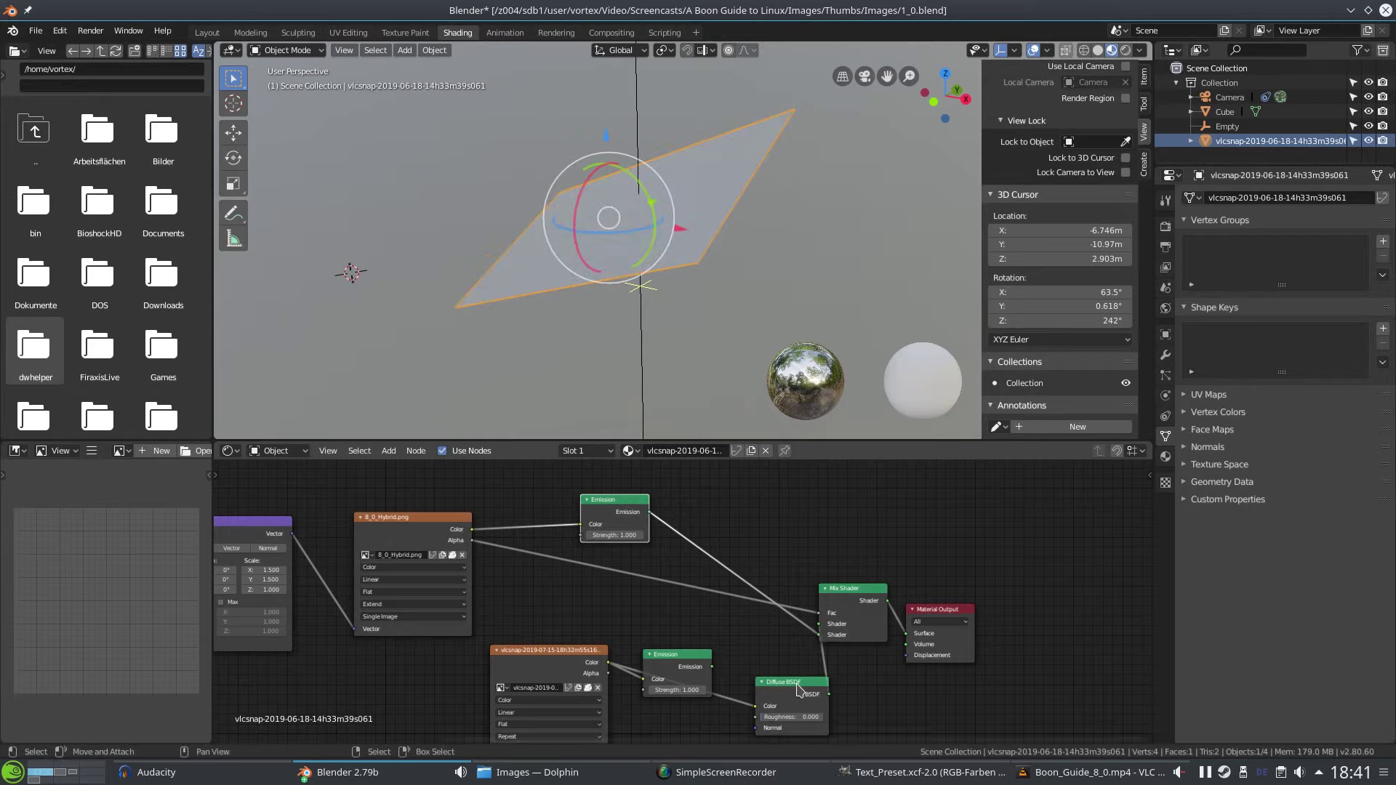
mouse_move(796, 683)
left_mouse_down()
mouse_move(748, 632)
mouse_move(818, 630)
left_mouse_up()
key("ctrl+x")
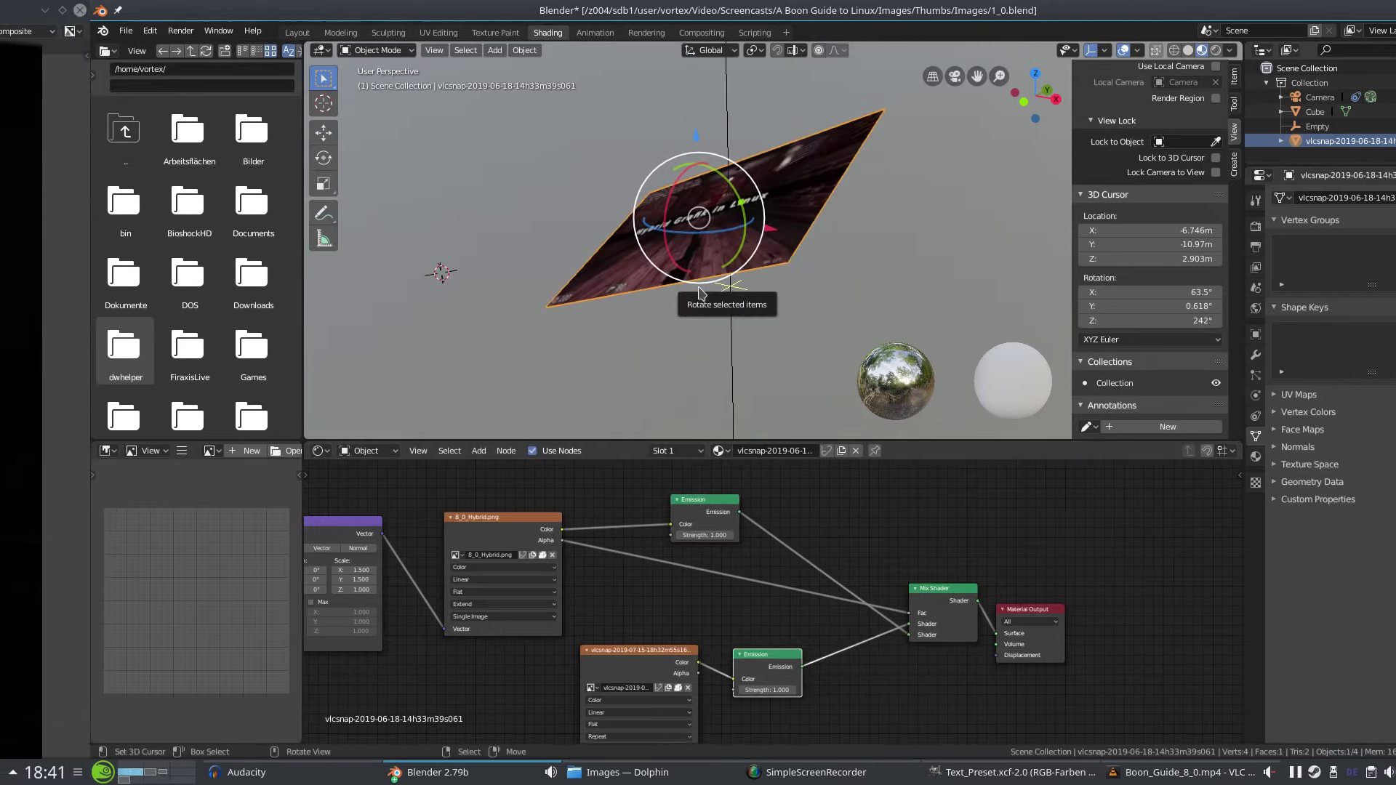
key("F12")
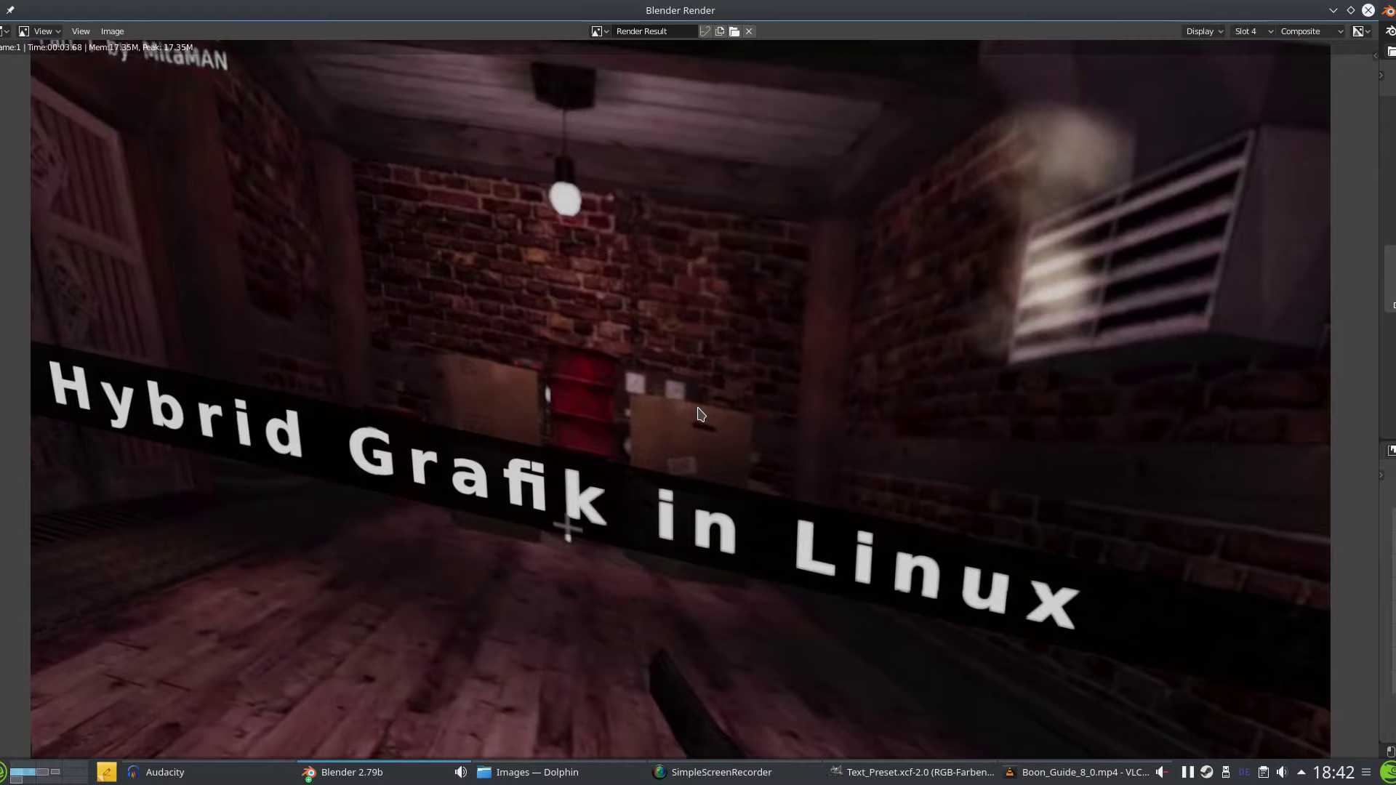
key("Escape")
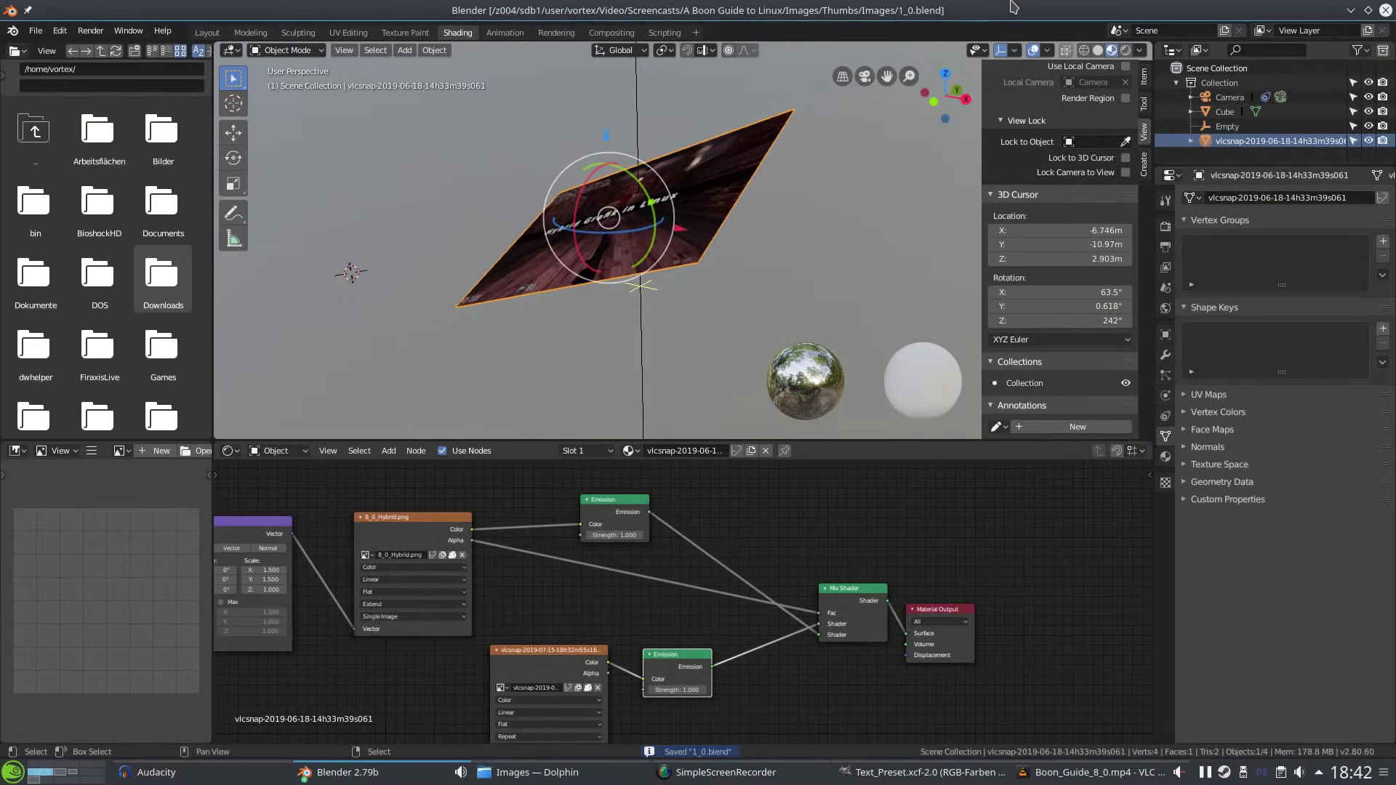
Minimize Blender to reveal the KDE Plasma desktop and its launcher groups.
left_click(1350, 10)
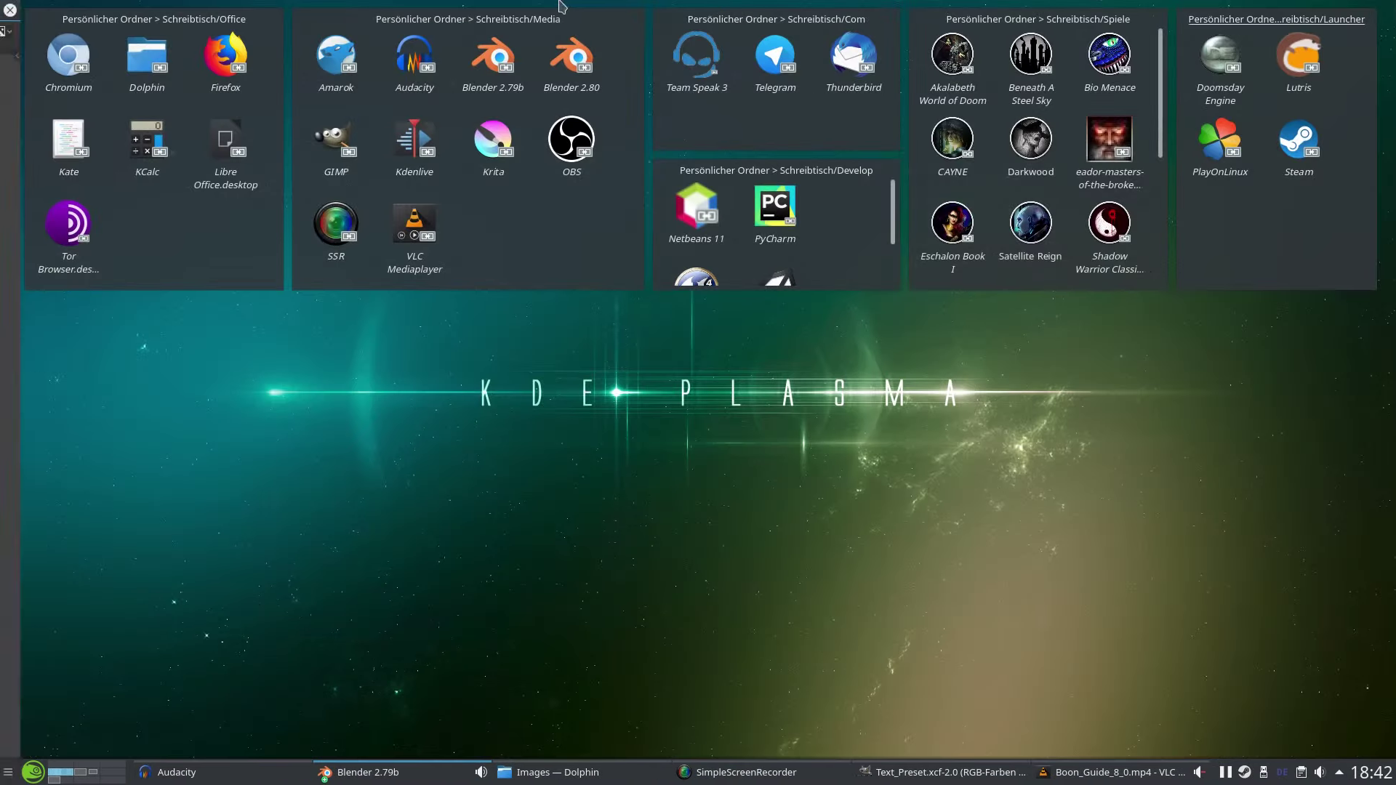